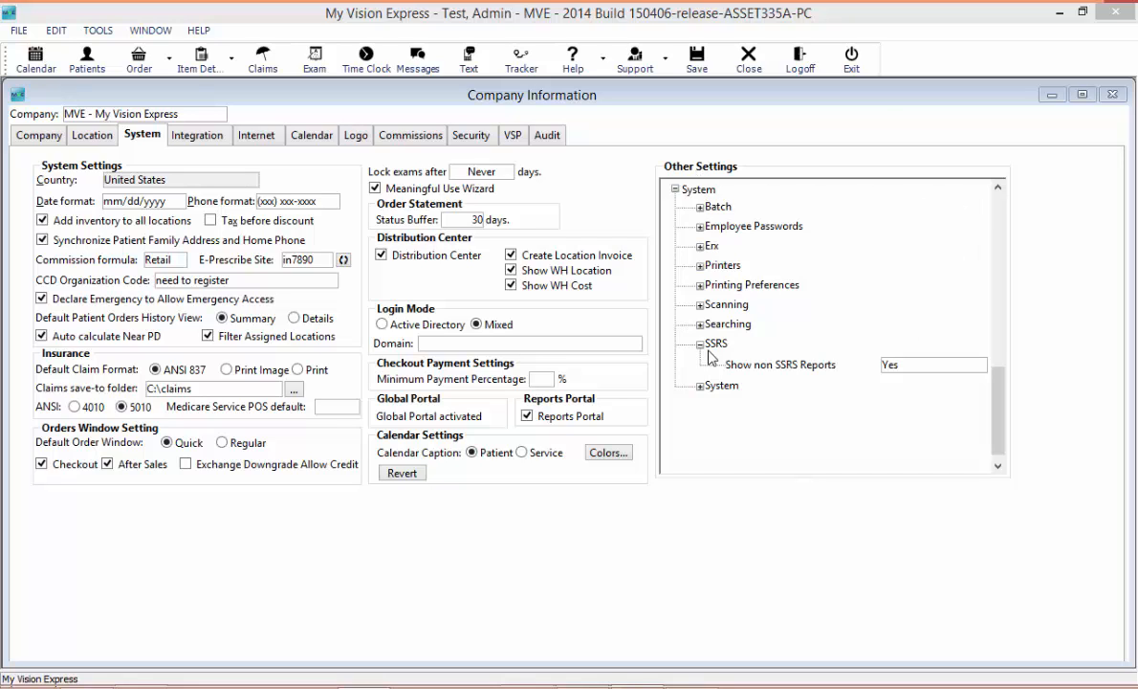
# - Display the Reports permissions of the Global Security group in the company's security settings
pyautogui.click(773, 369)
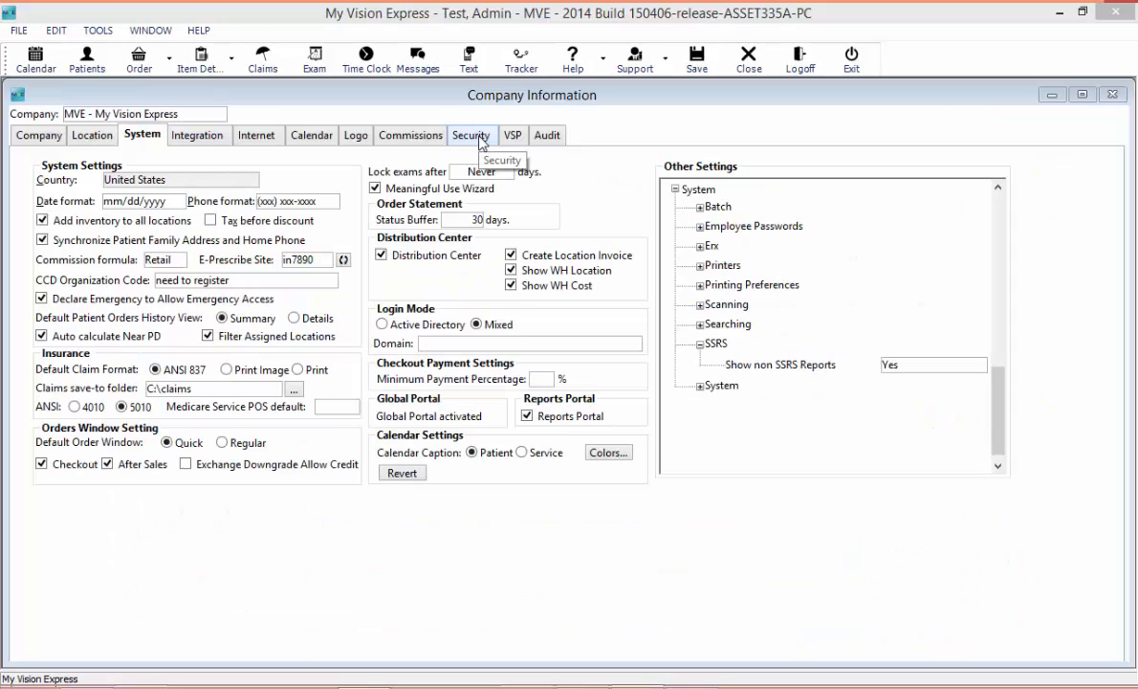
pyautogui.click(480, 141)
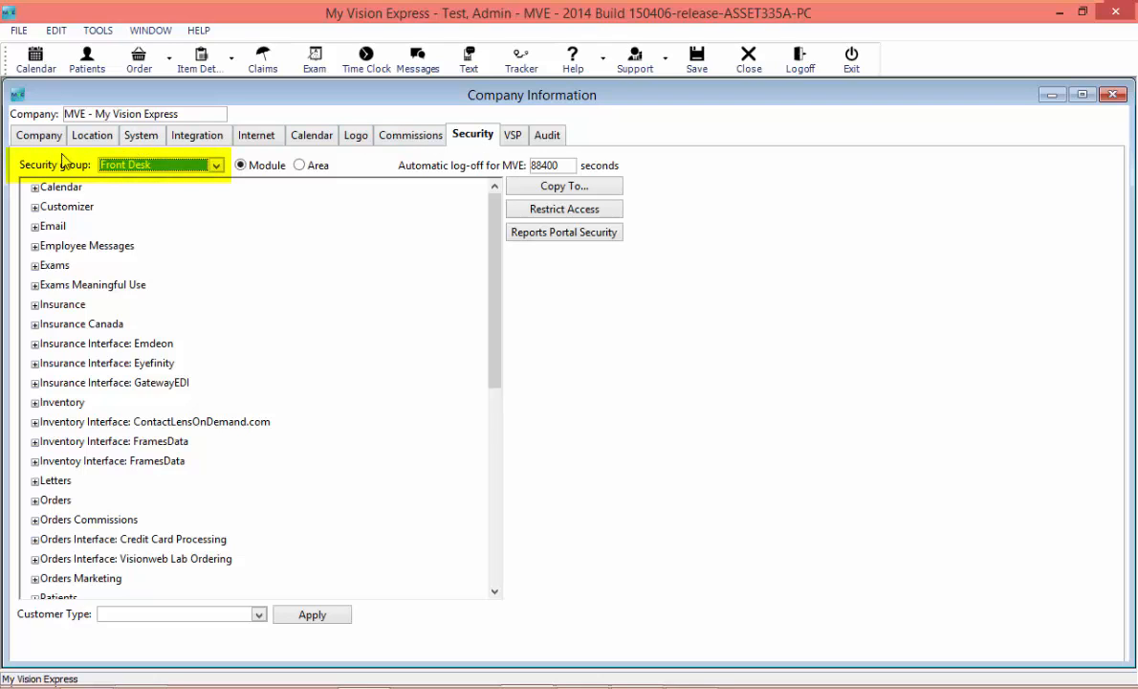
pyautogui.click(214, 164)
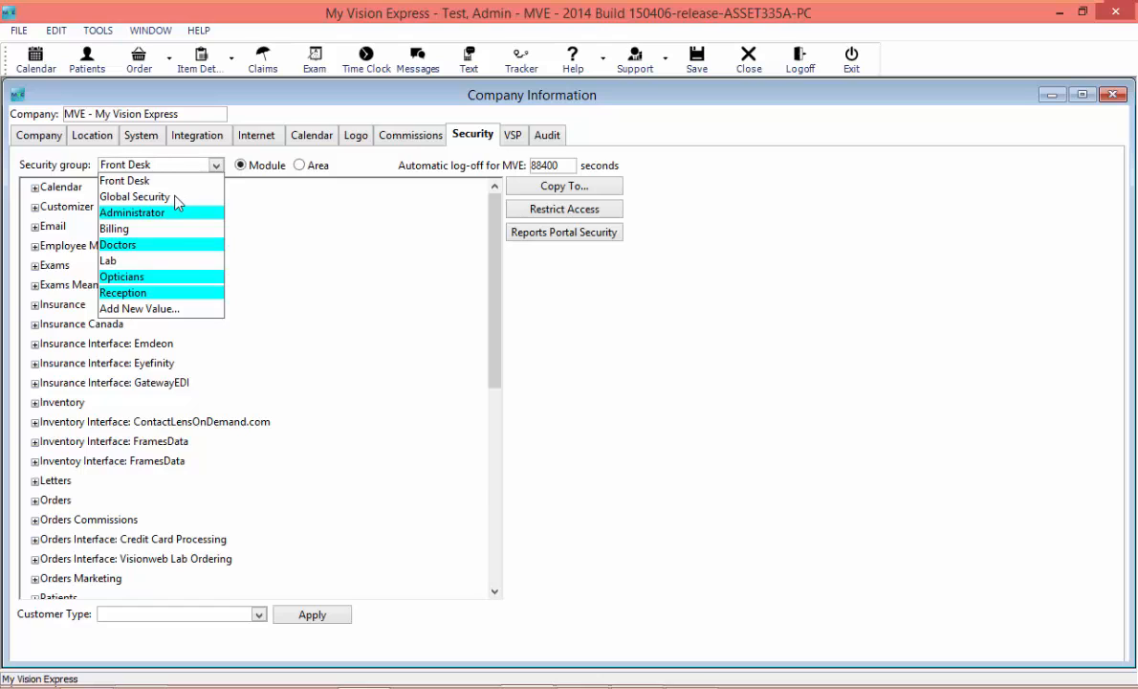
pyautogui.click(175, 197)
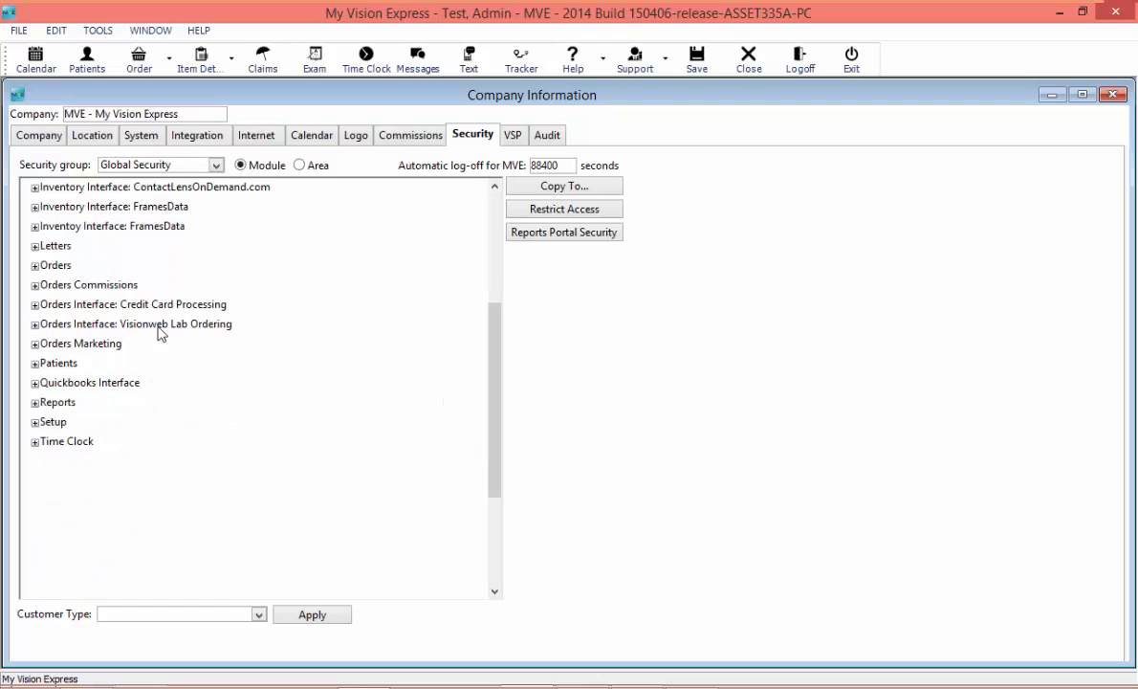
pyautogui.click(36, 403)
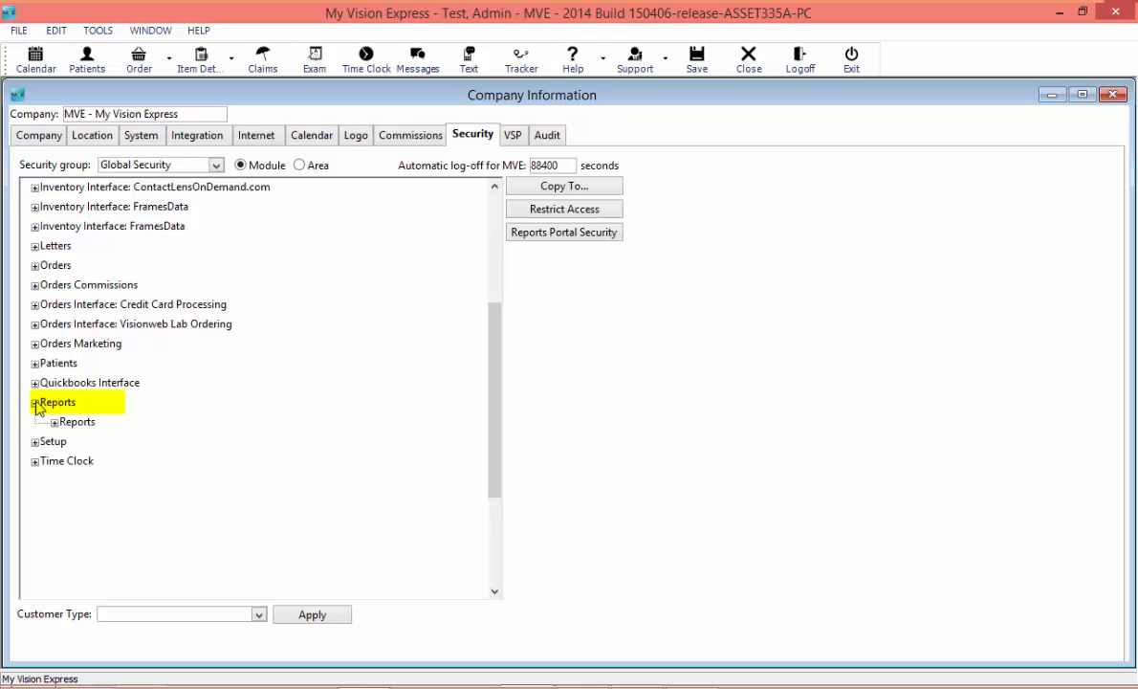
pyautogui.click(54, 422)
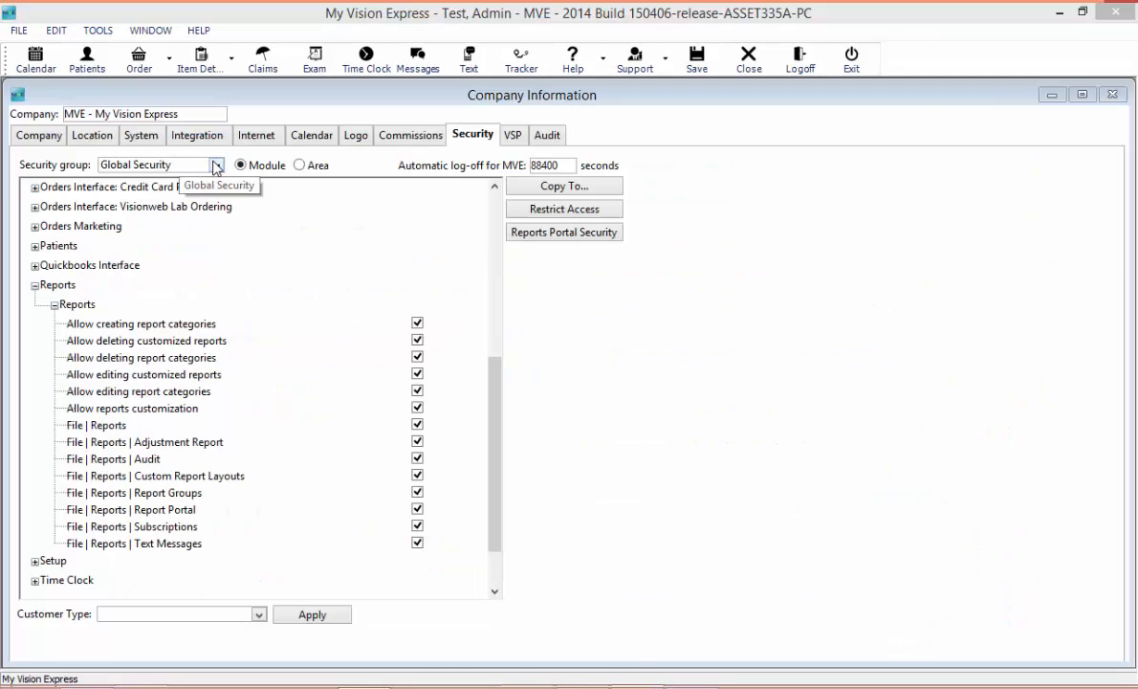
# - Open the Reports Portal security privileges for the Global Security group
pyautogui.click(217, 164)
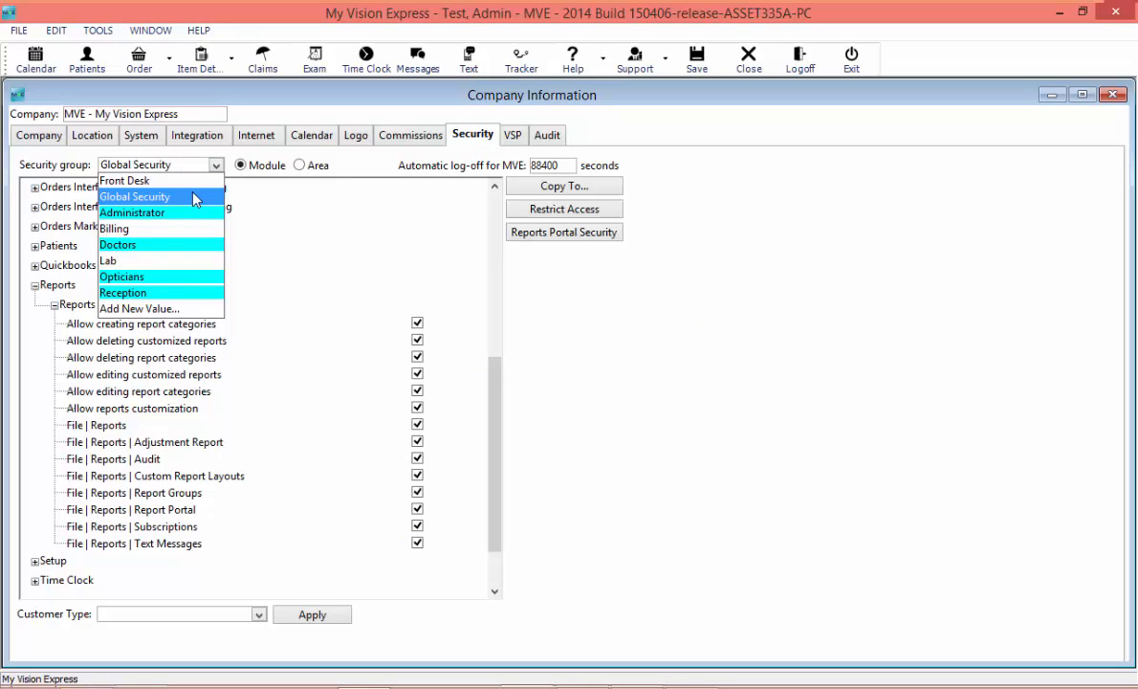
pyautogui.click(194, 197)
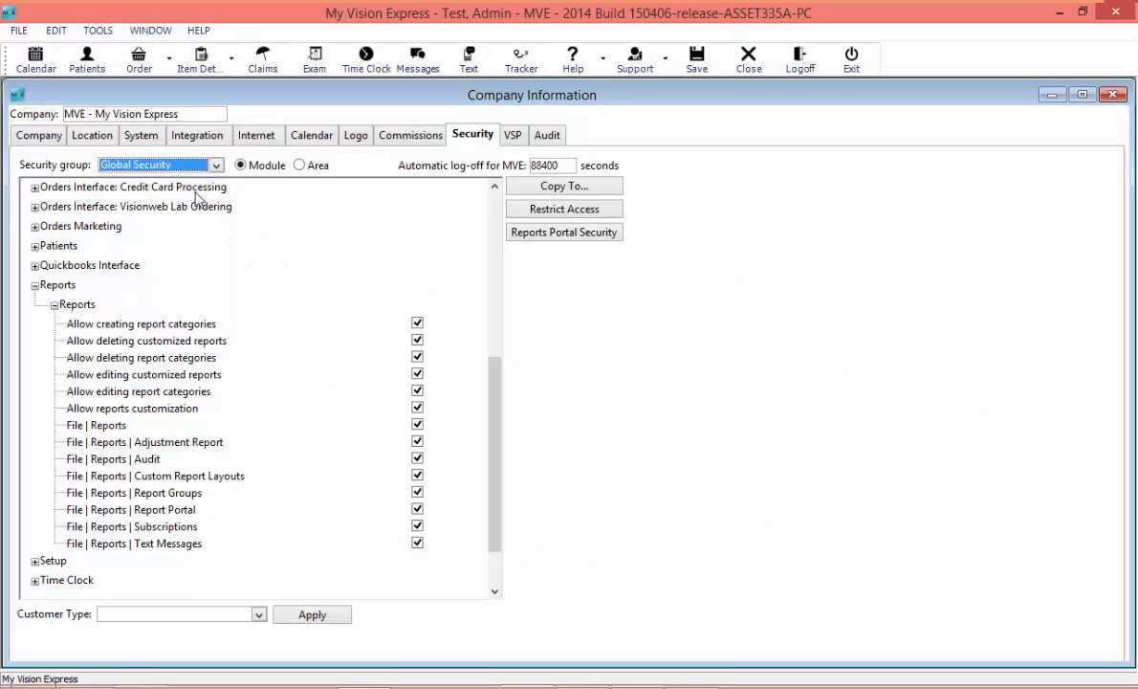
pyautogui.click(555, 231)
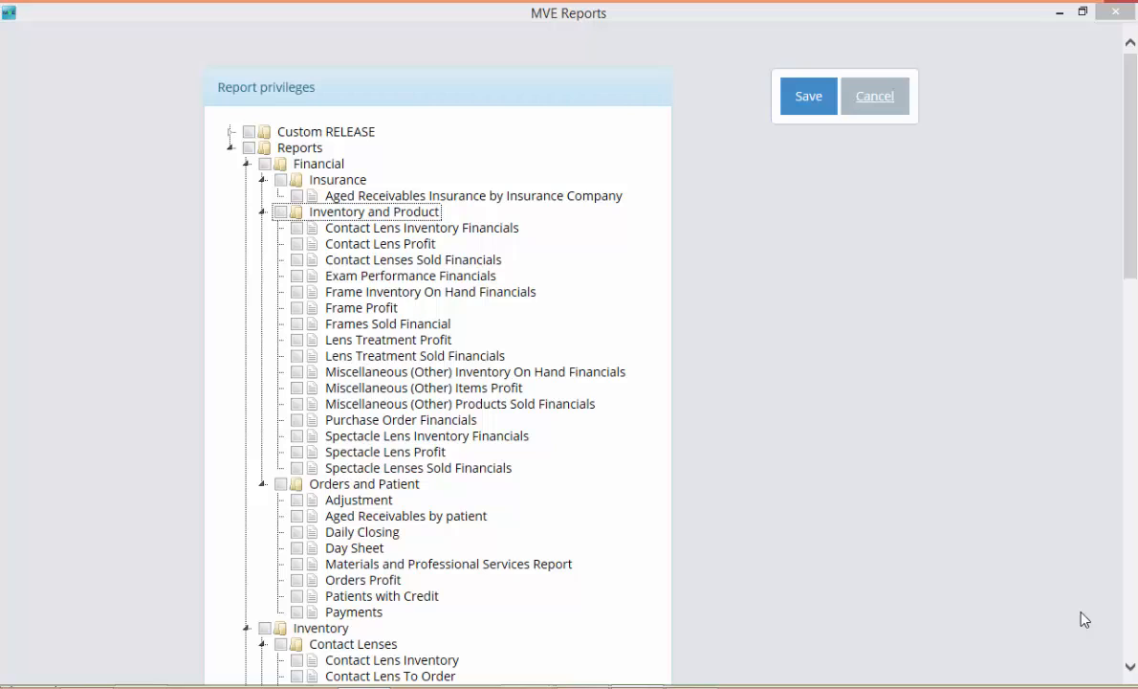
# - Grant privileges for the Inventory and Product reports under Financial, excluding Frame Profit
pyautogui.click(248, 148)
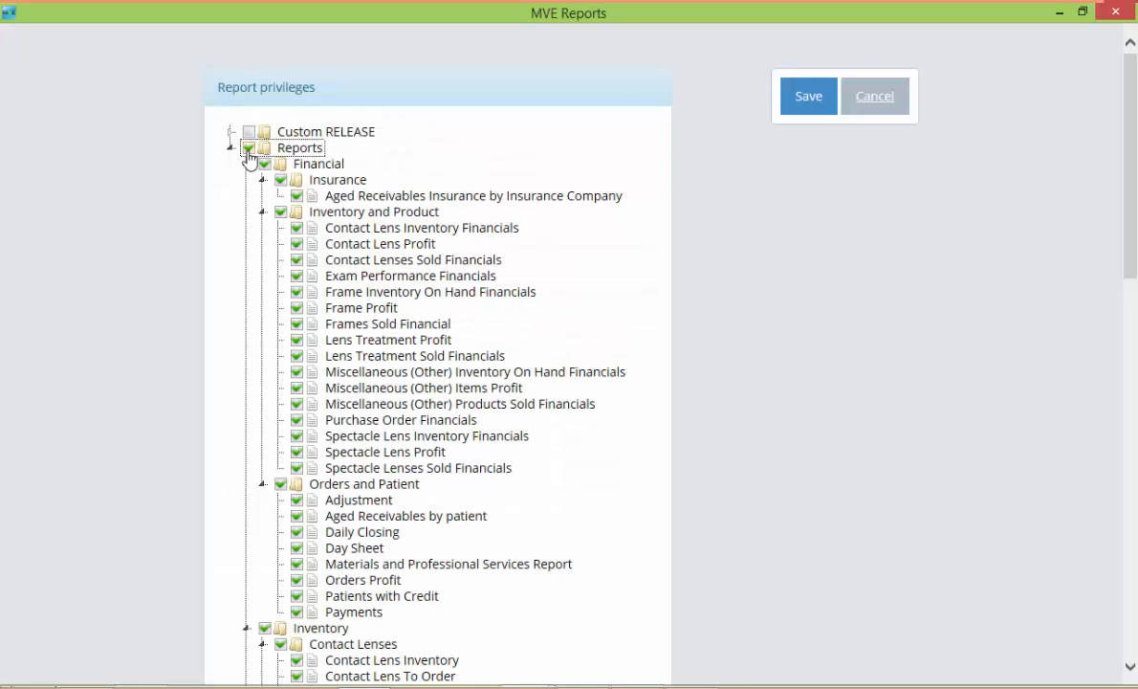
pyautogui.click(248, 149)
pyautogui.click(280, 212)
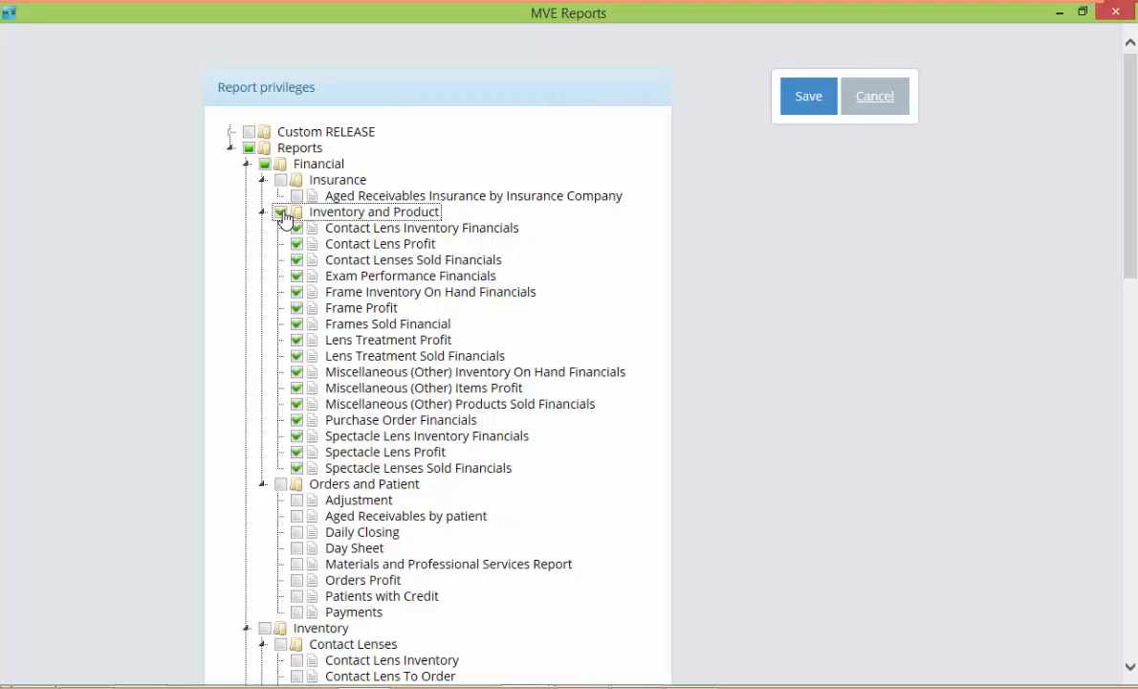
pyautogui.click(297, 309)
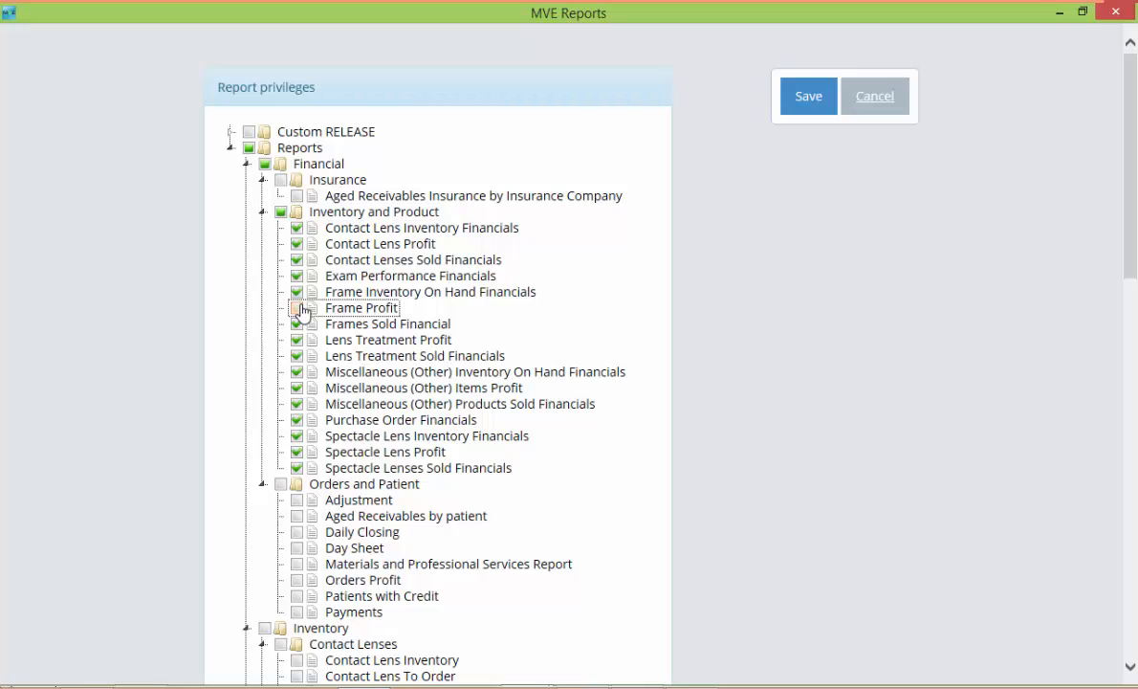
pyautogui.click(301, 373)
pyautogui.click(300, 375)
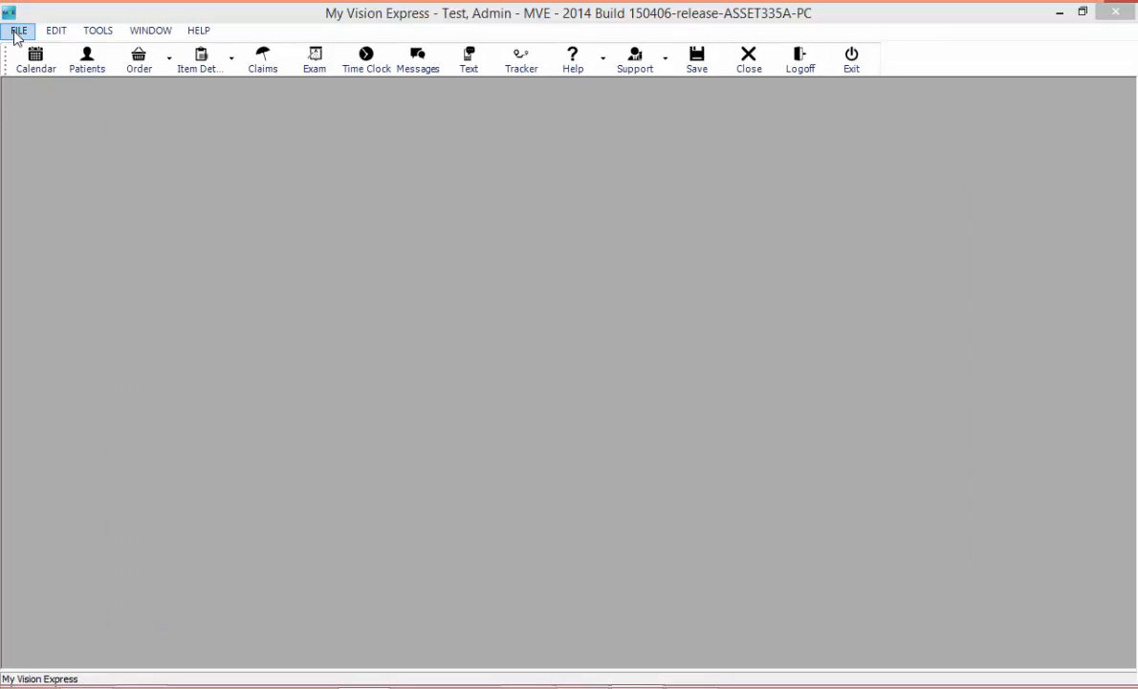
# - Open the report portal from the main application
pyautogui.click(17, 32)
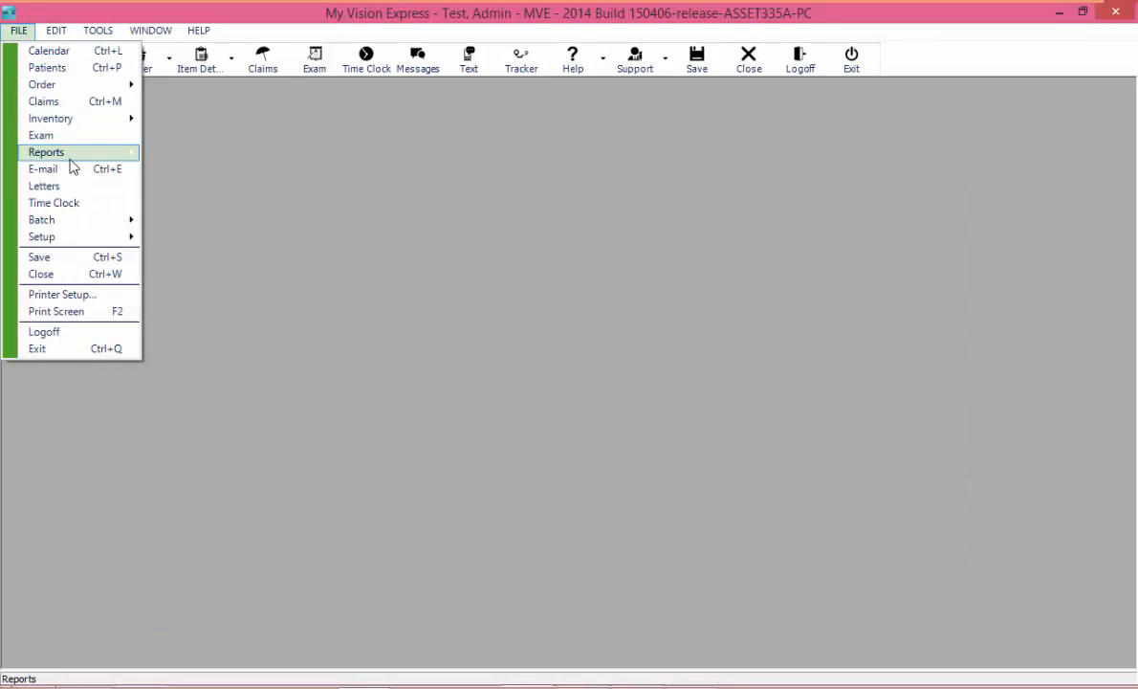
pyautogui.moveTo(67, 153)
pyautogui.click(188, 155)
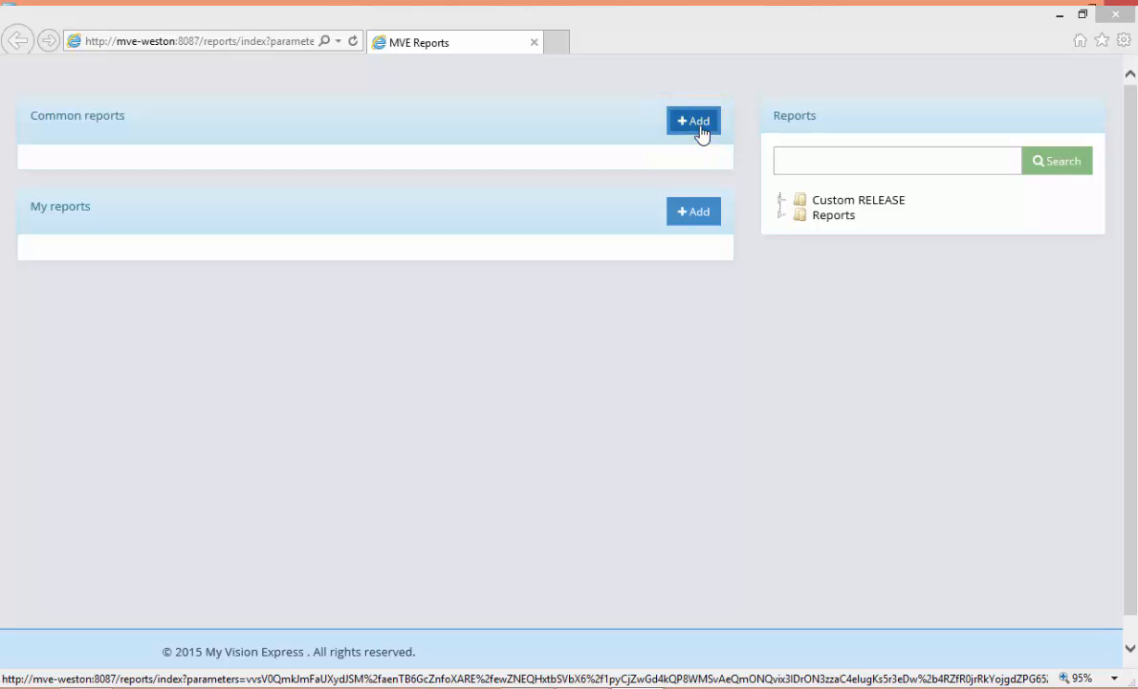
pyautogui.click(695, 214)
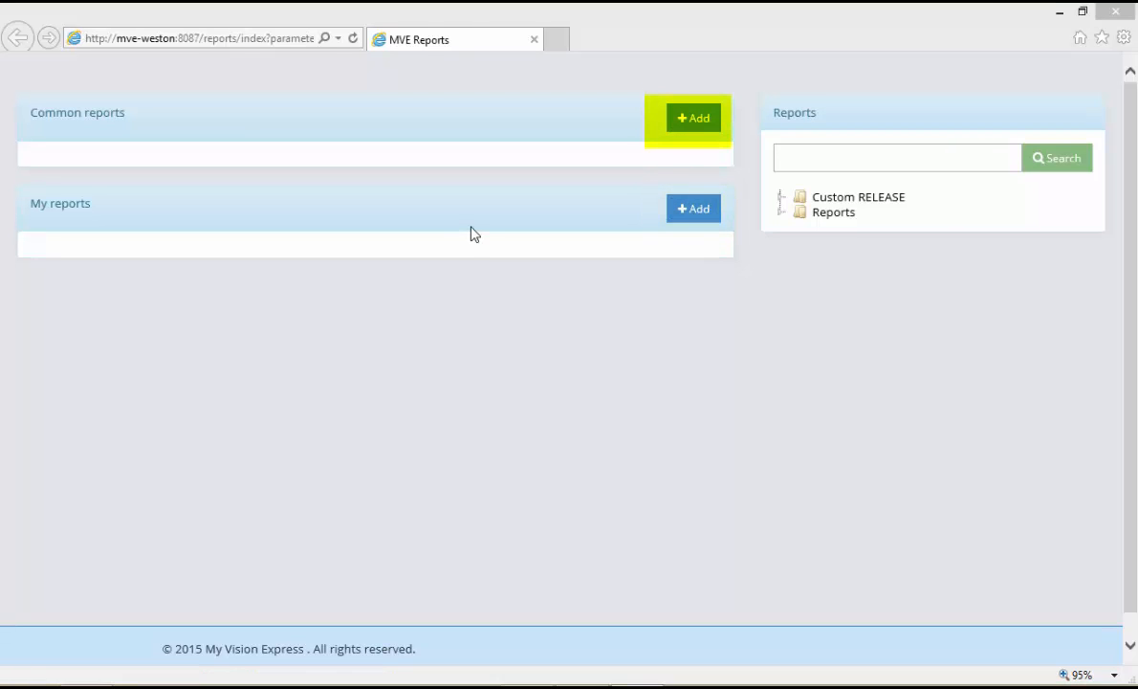
# - Create a group named "End of day Reports" under Common reports
pyautogui.click(685, 129)
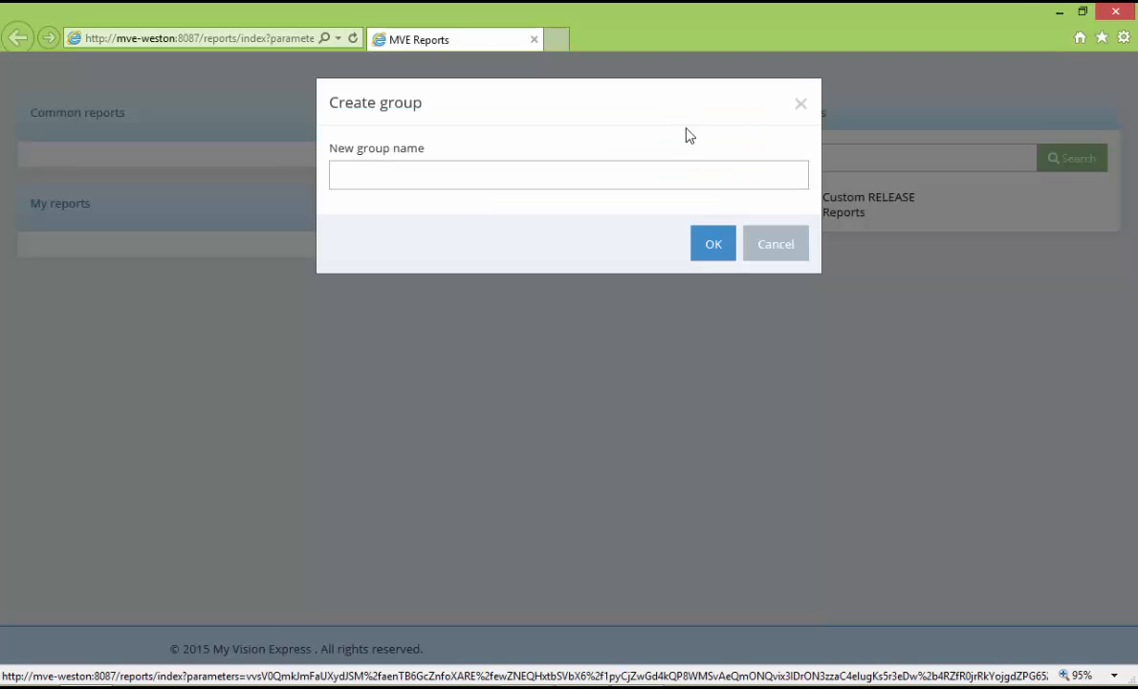
pyautogui.click(656, 178)
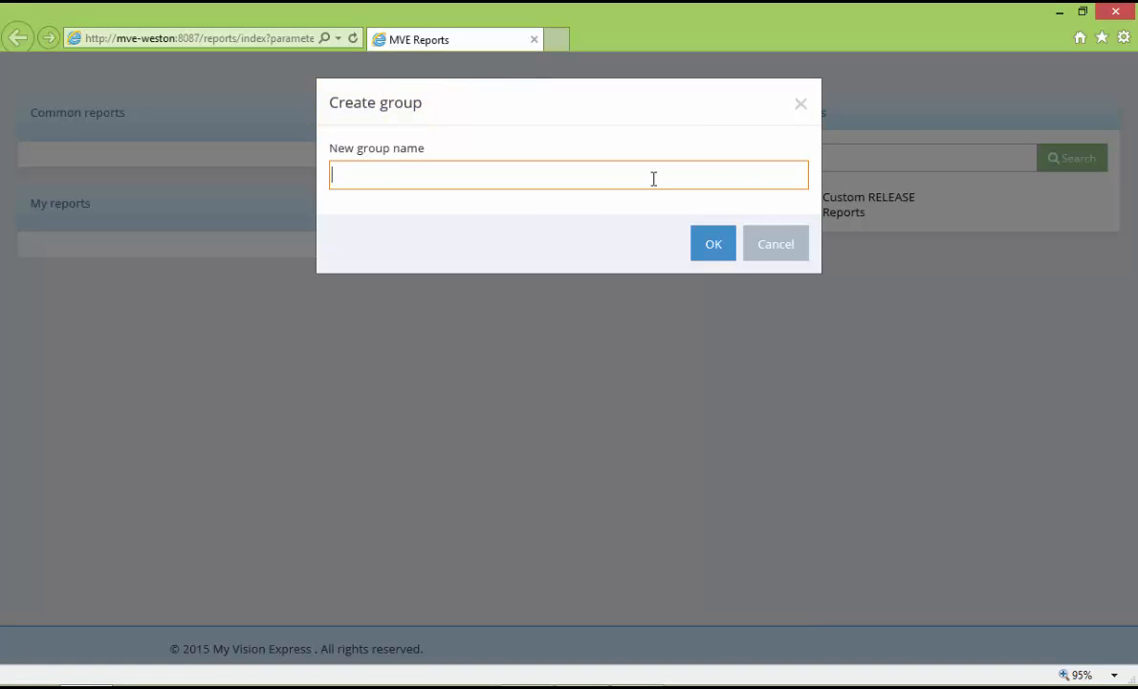
pyautogui.write('End of day Reports')
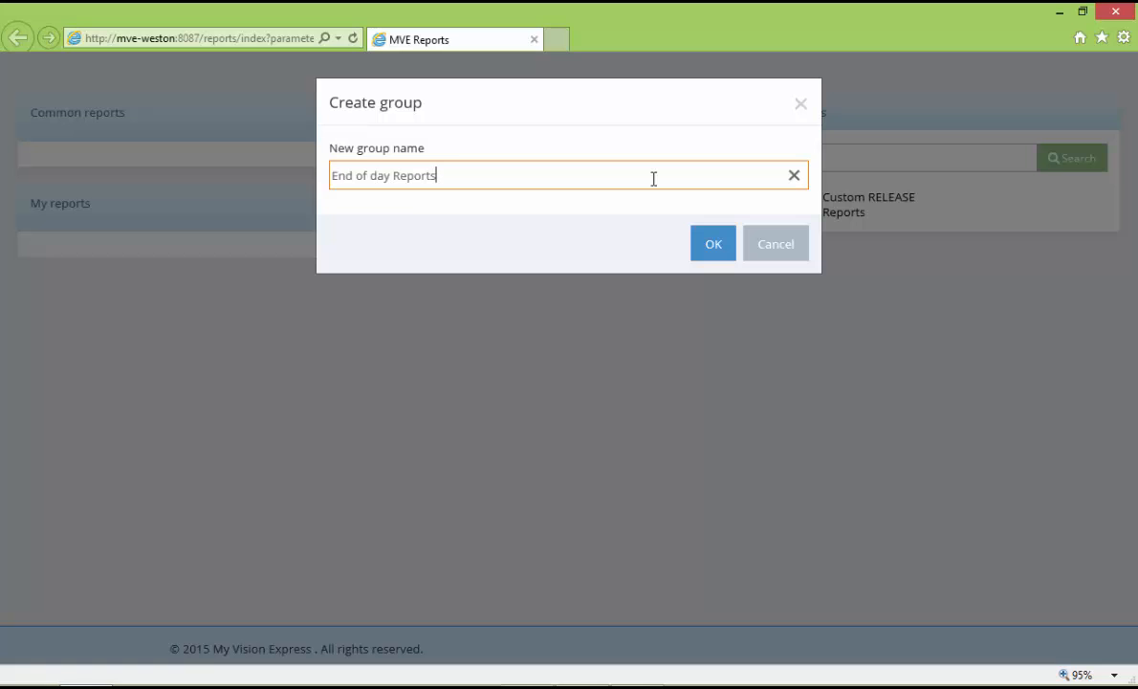
pyautogui.click(722, 253)
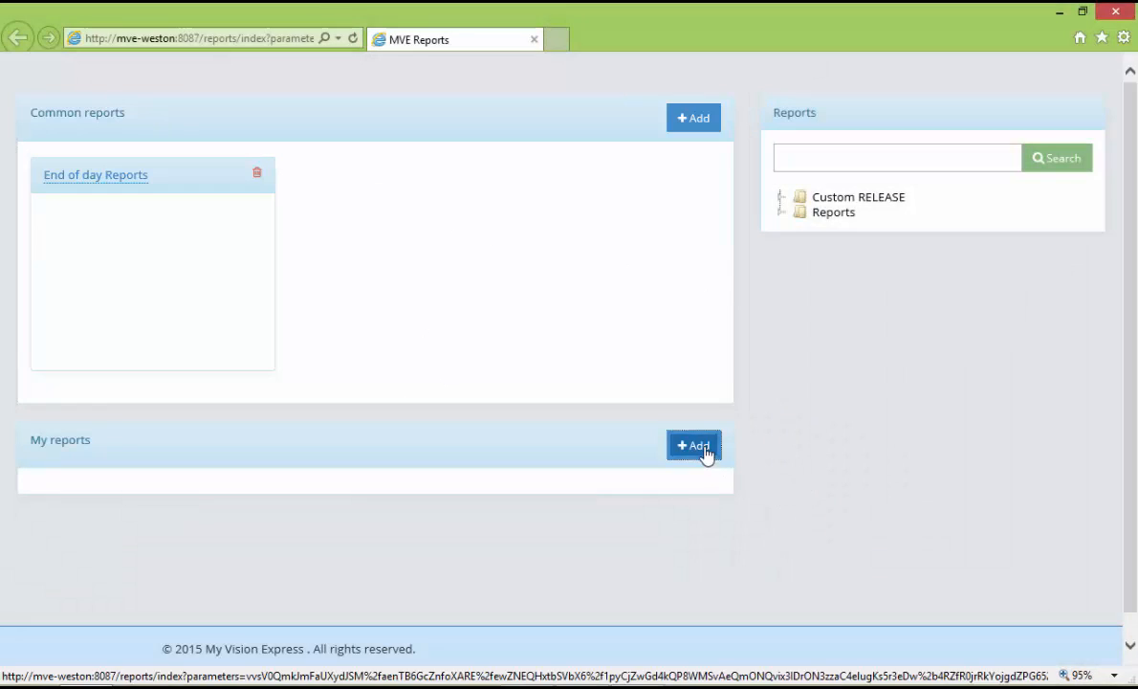
# - Create a group named "Test Name" under My reports
pyautogui.click(703, 448)
pyautogui.click(531, 176)
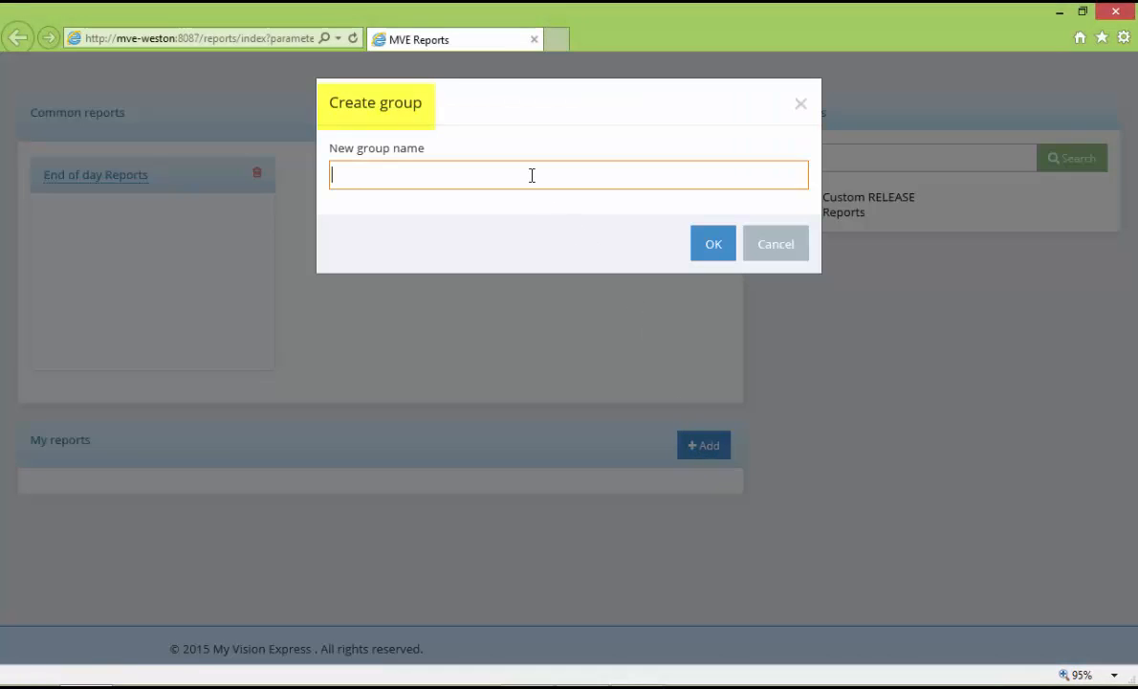
pyautogui.write('M')
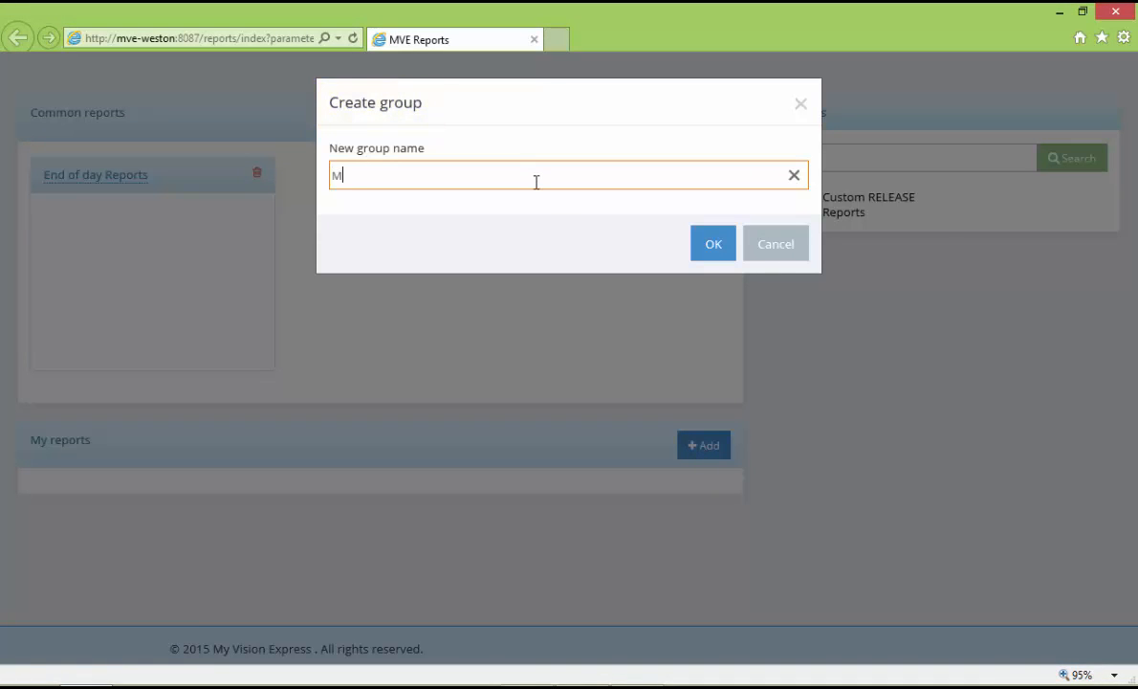
pyautogui.press('BackSpace')
pyautogui.write('Test Name')
pyautogui.click(716, 247)
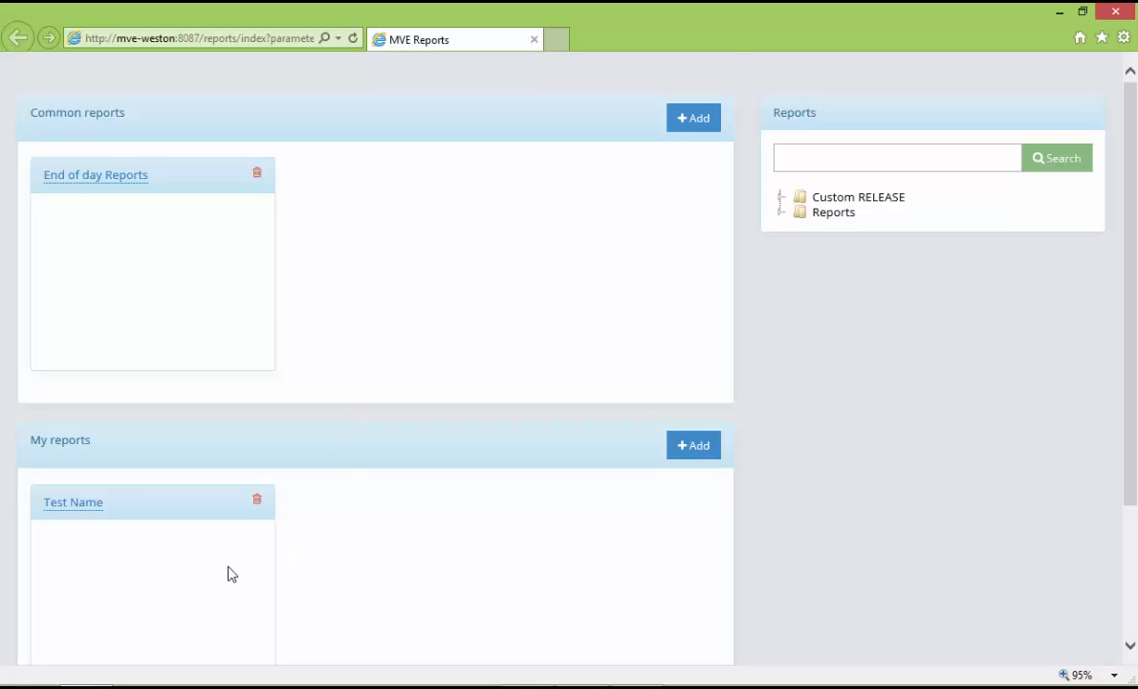
# - Add a group named "Inventory Reports" to the Common reports section
pyautogui.scroll(-2, 228, 574)
pyautogui.scroll(2, 227, 572)
pyautogui.click(694, 118)
pyautogui.click(570, 176)
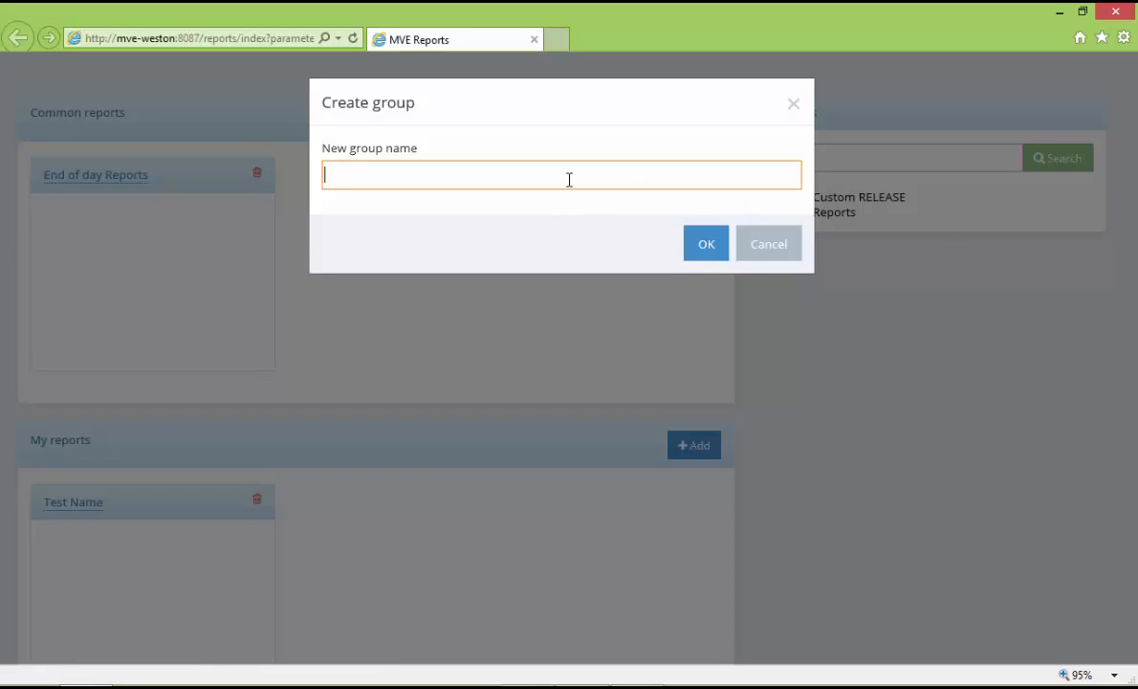
pyautogui.write('Inventory Reports')
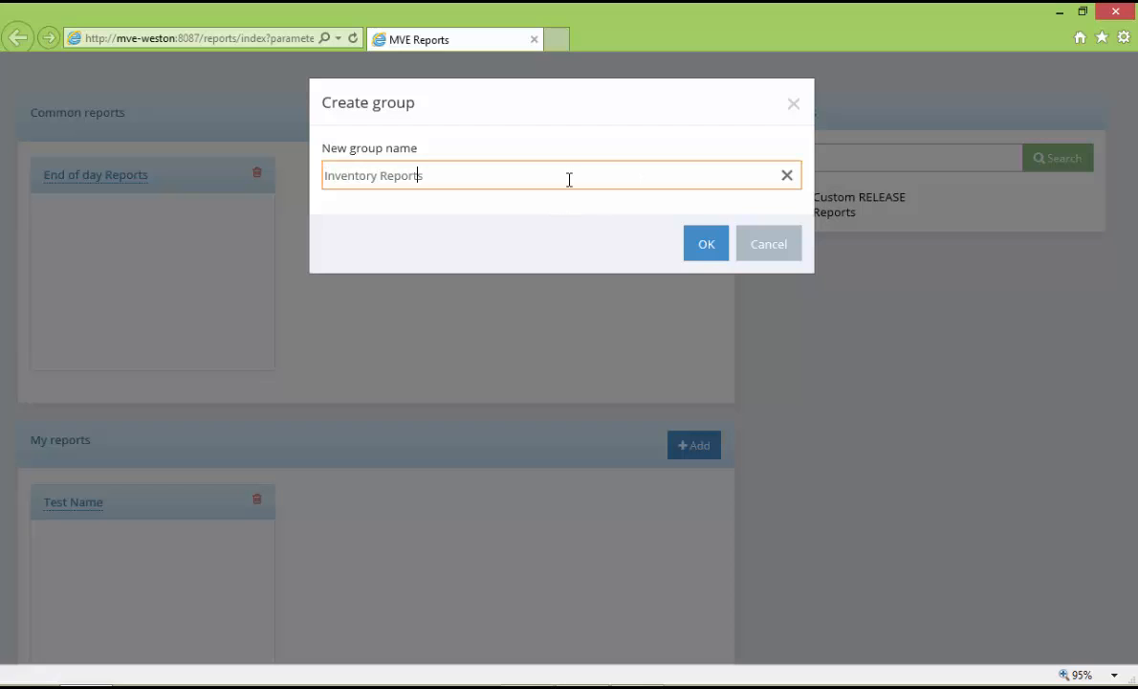
pyautogui.click(706, 244)
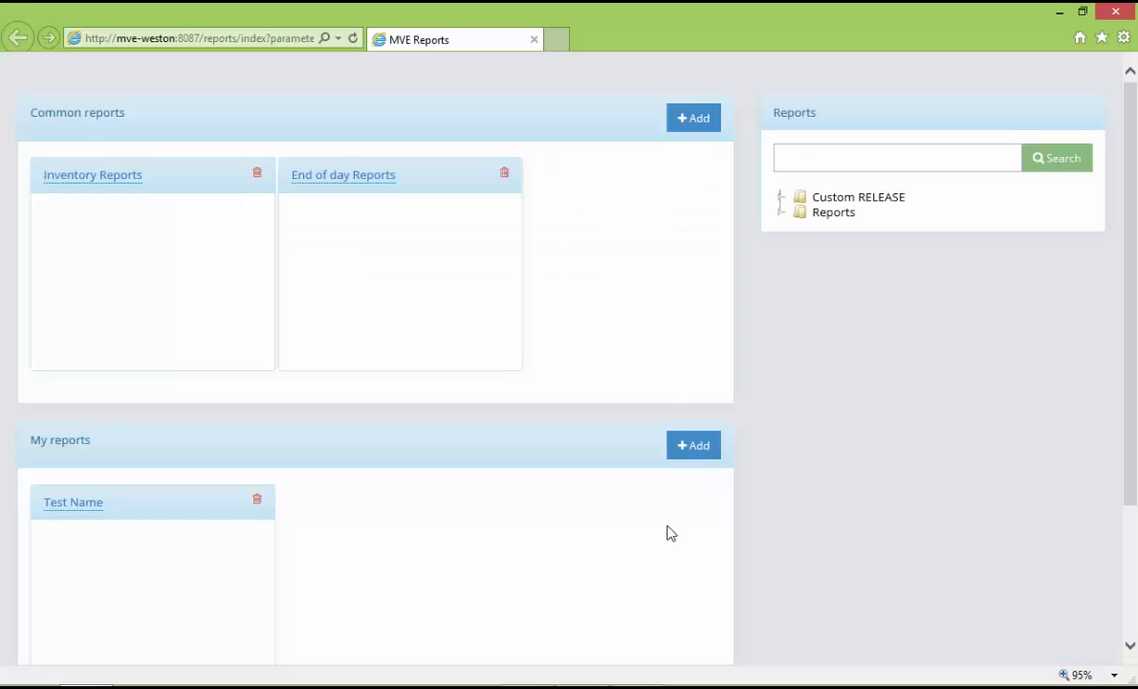
# - Add a group named "Financial Reports" to the My reports section
pyautogui.click(697, 446)
pyautogui.click(373, 174)
pyautogui.write('Fina')
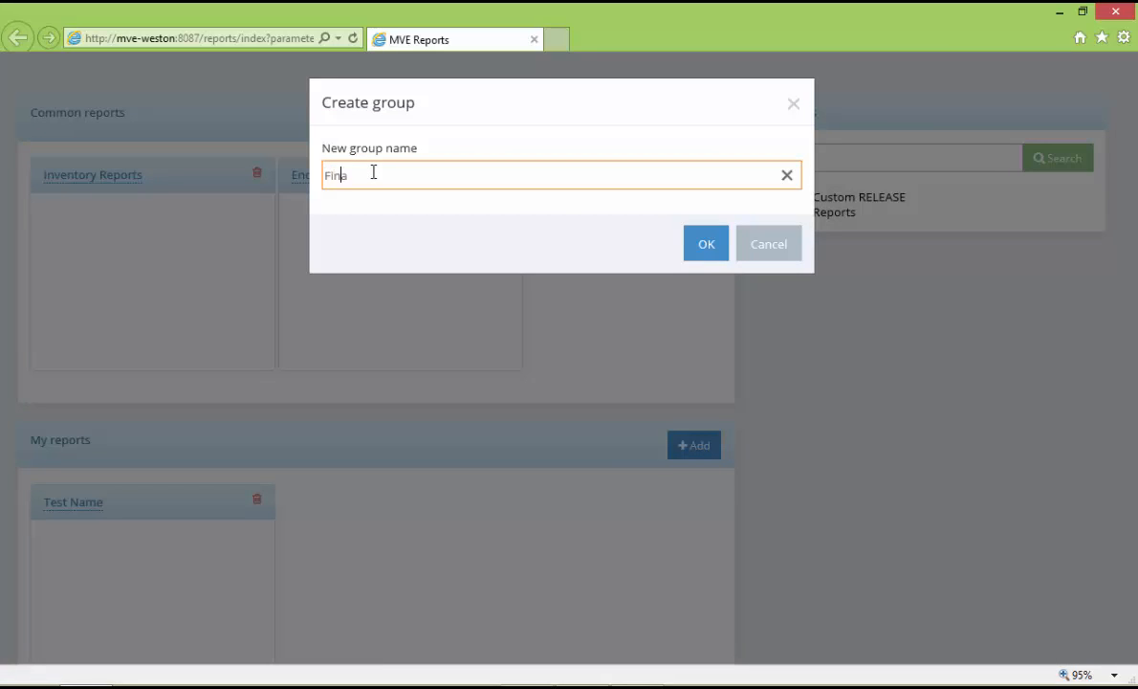
pyautogui.write('ncial Reports')
pyautogui.click(719, 257)
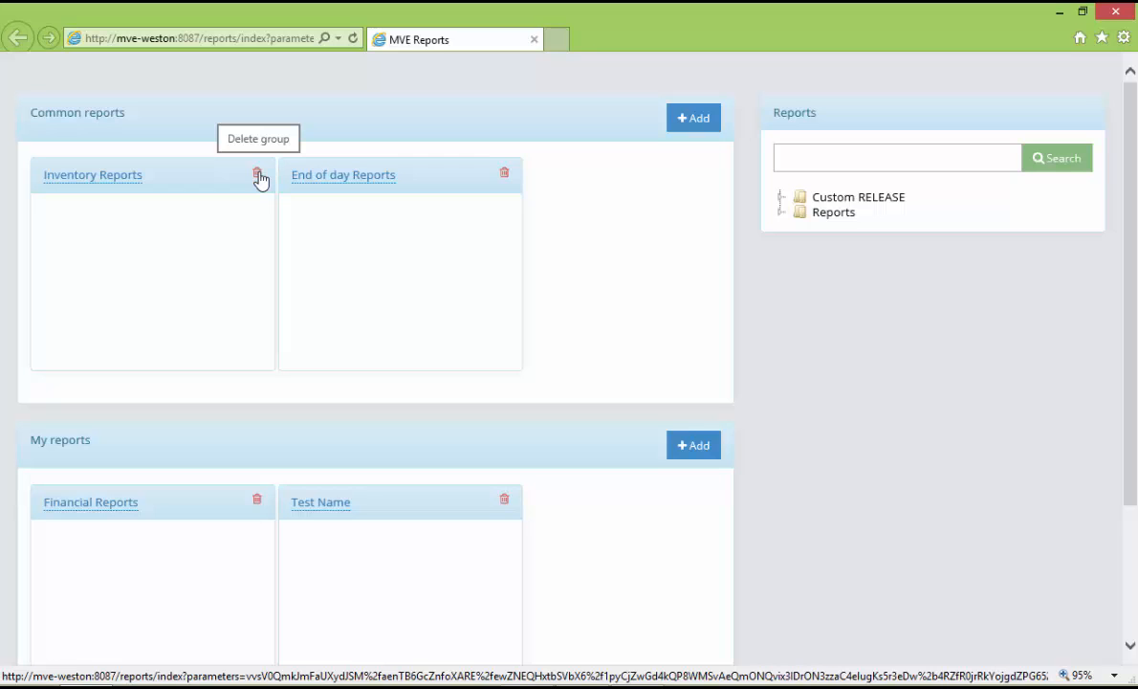
# - Delete the "End of day Reports" group from Common reports
pyautogui.click(506, 175)
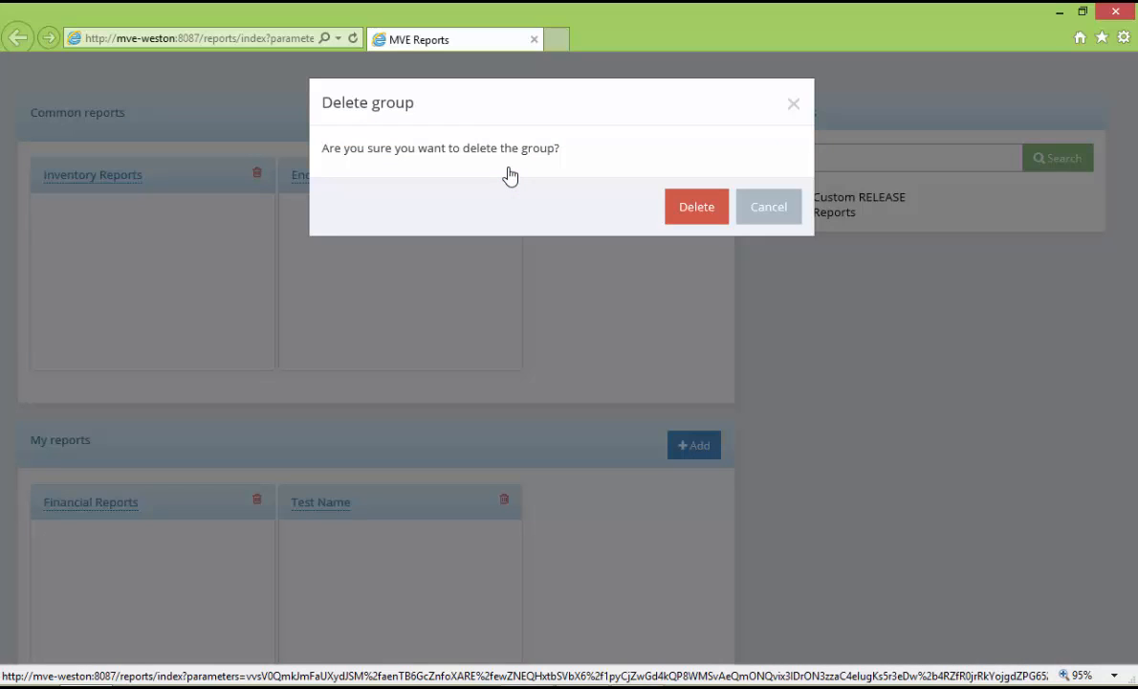
pyautogui.click(698, 211)
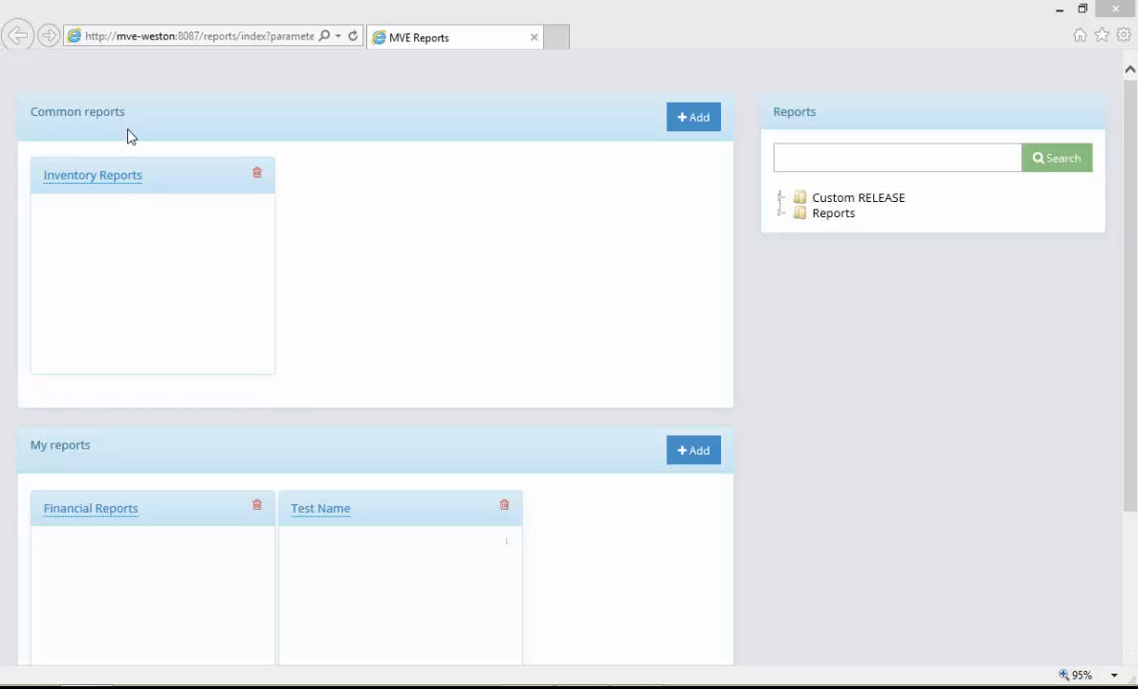
pyautogui.click(123, 181)
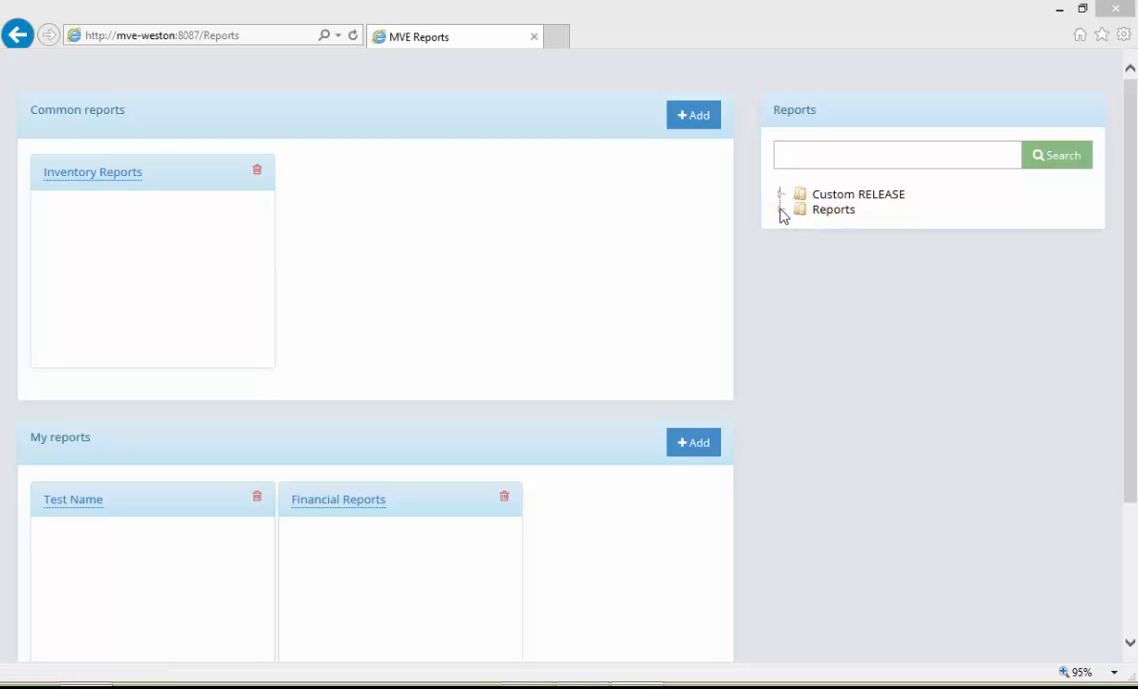
# - Expand the Reports folder and search the available reports for "Day"
pyautogui.click(781, 209)
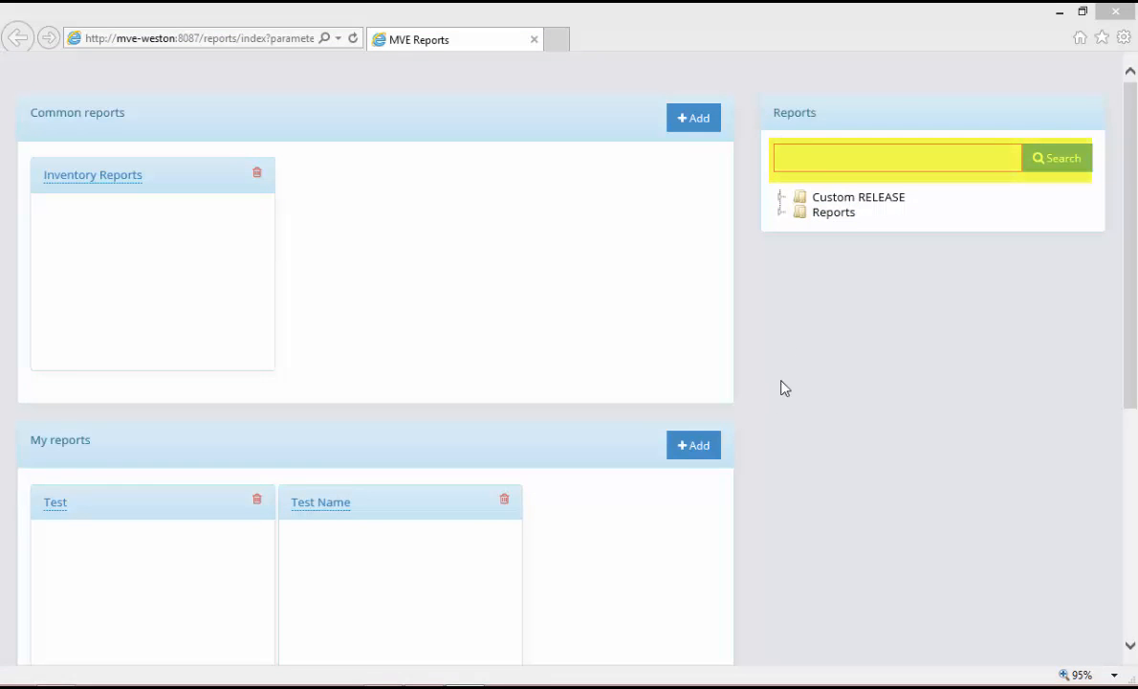
pyautogui.click(797, 160)
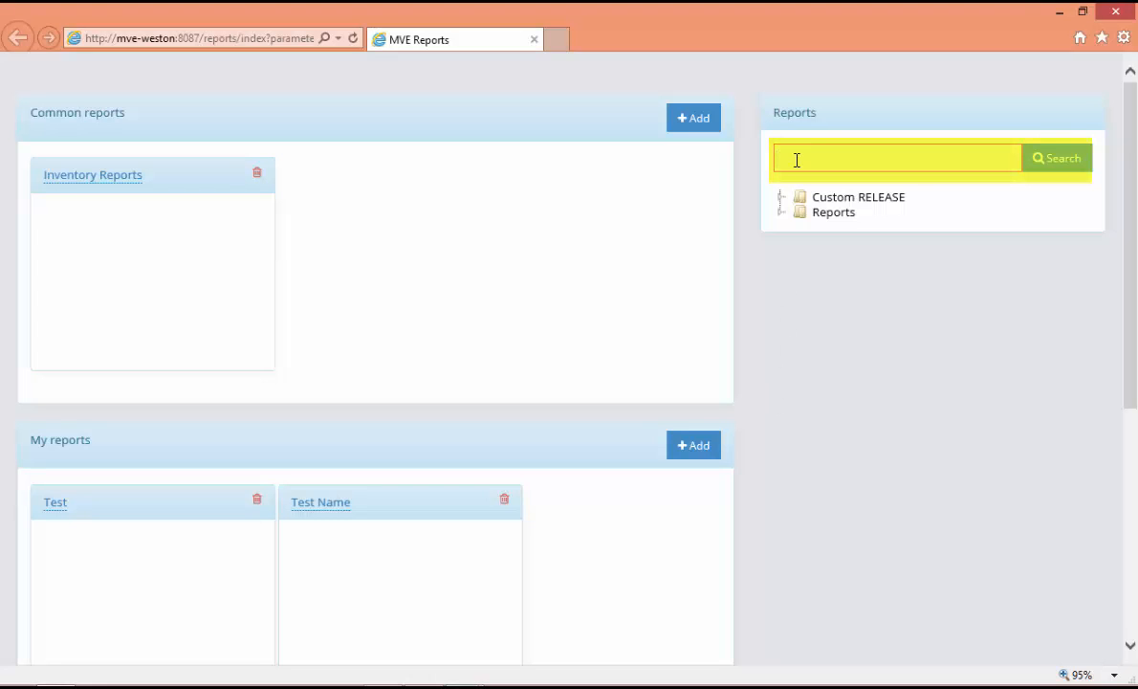
pyautogui.write('Da')
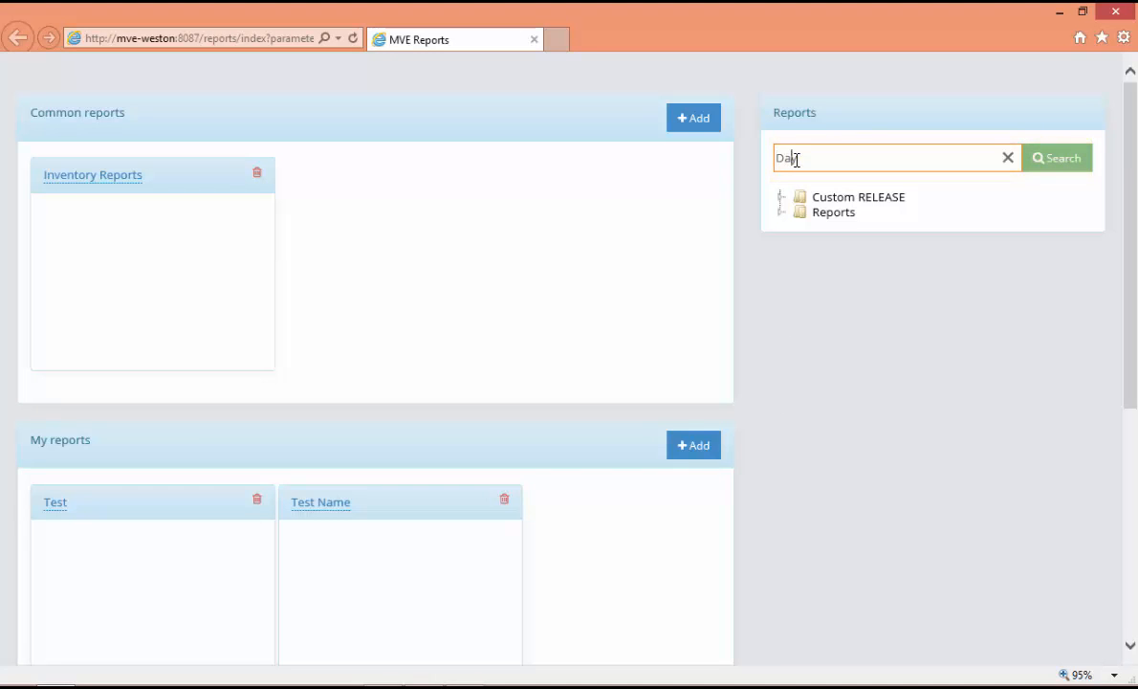
pyautogui.write('y')
pyautogui.click(1073, 160)
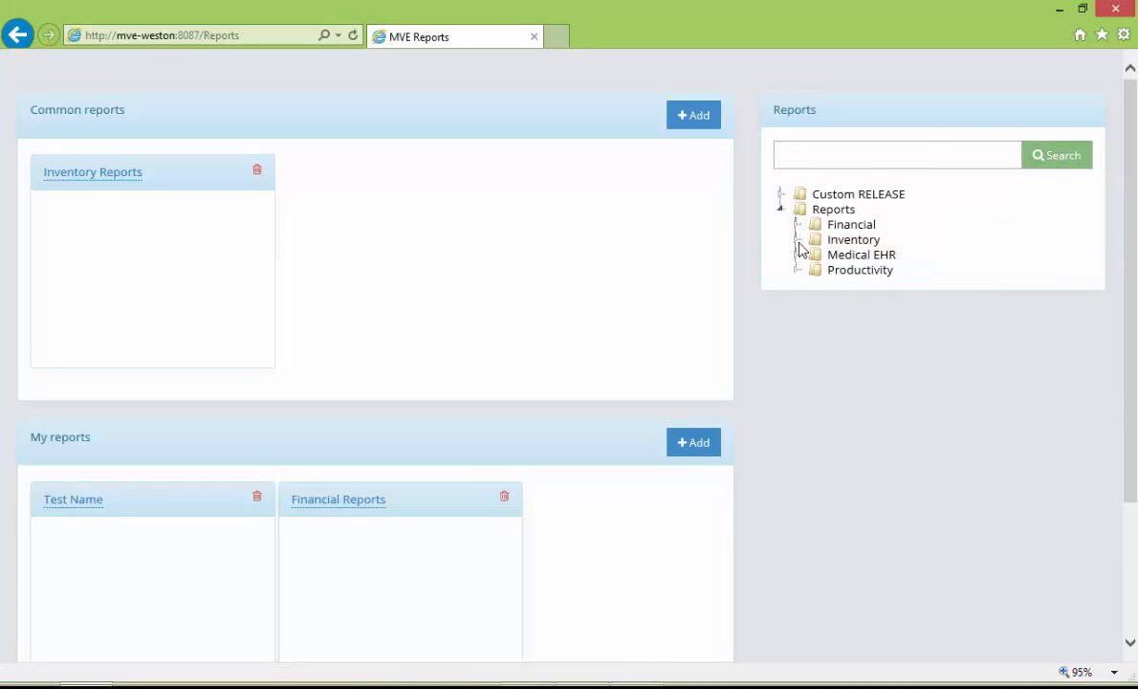
# - Add the Contact Lens Inventory report from the Inventory > Contact Lenses folder to the Inventory Reports group
pyautogui.click(800, 243)
pyautogui.click(812, 259)
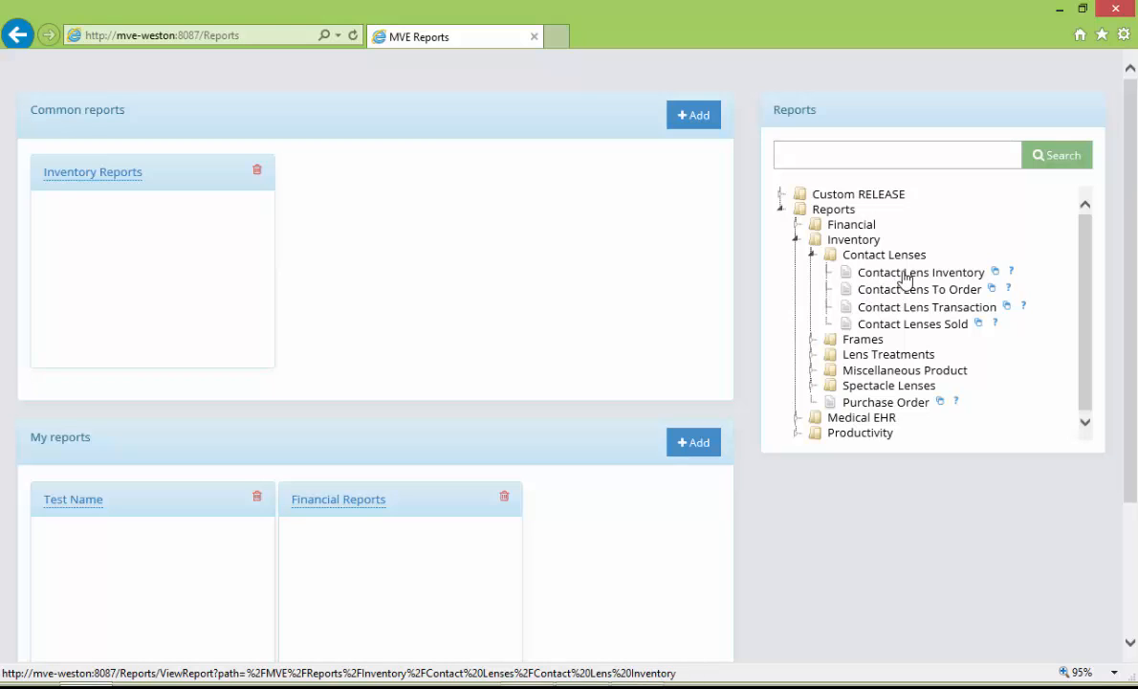
pyautogui.moveTo(904, 277); pyautogui.dragTo(42, 192)
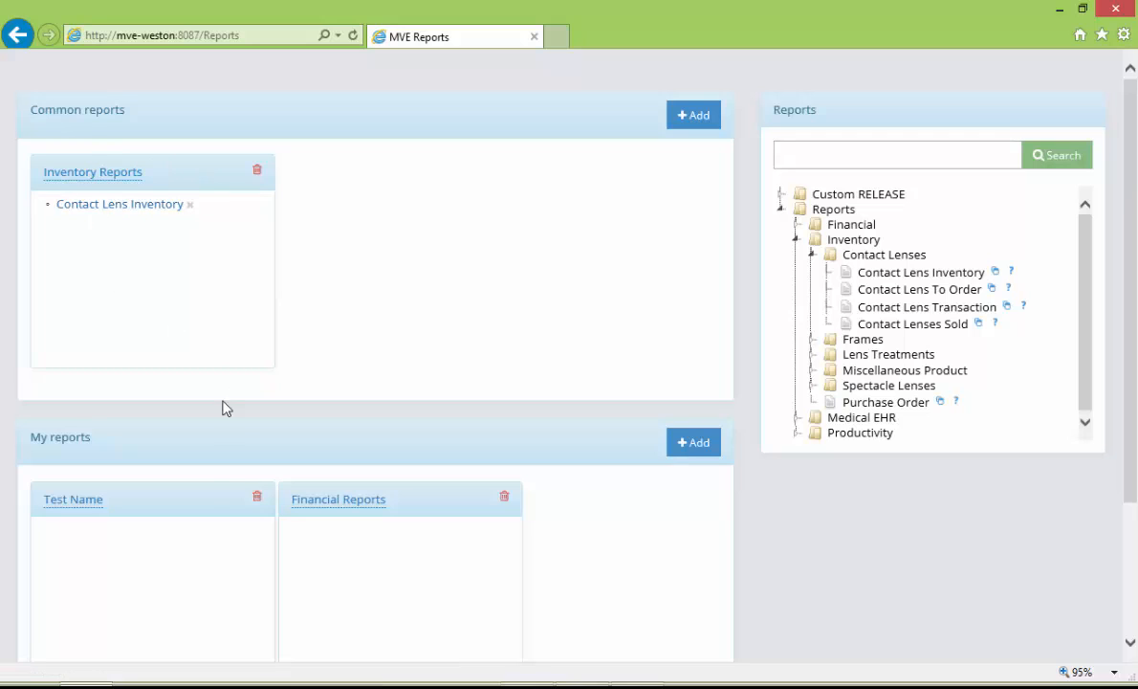
# - Add the Day Sheet and Payments reports from the Financial > Orders and Patient folder to the Financial Reports group
pyautogui.click(797, 239)
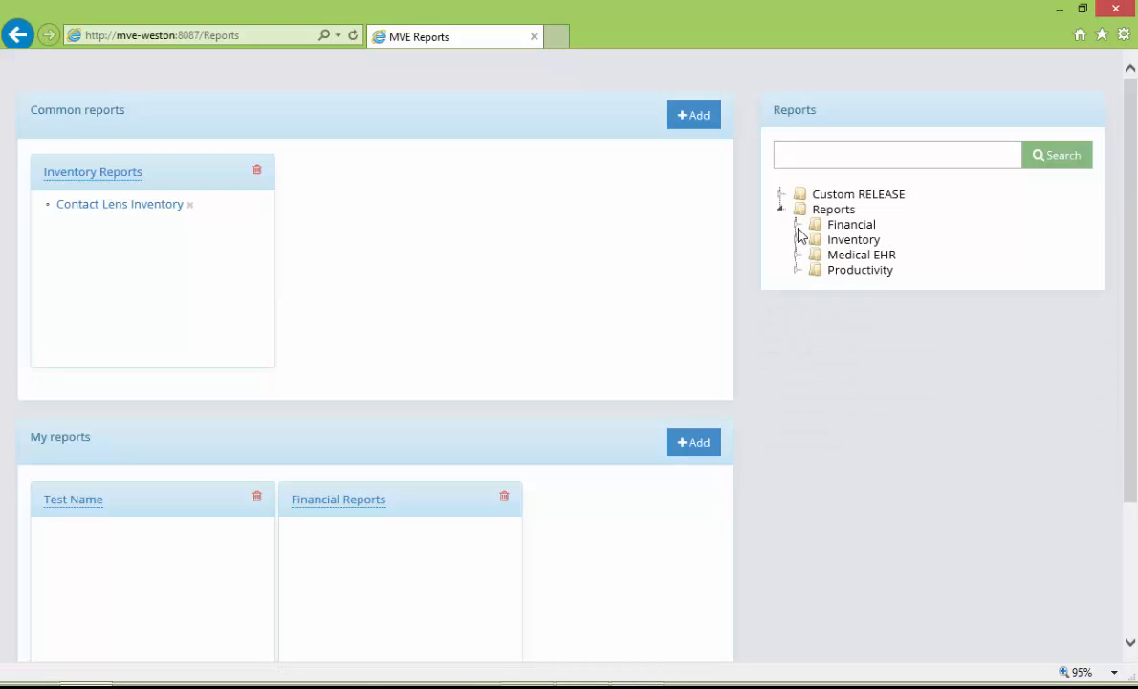
pyautogui.click(796, 226)
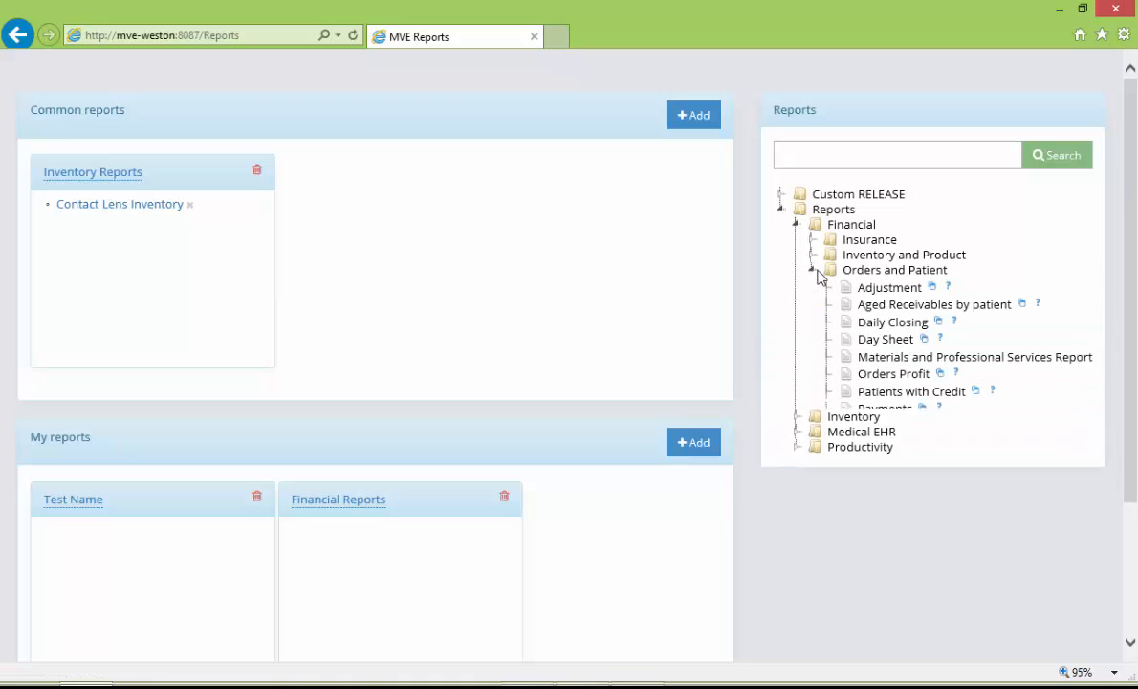
pyautogui.moveTo(885, 342); pyautogui.dragTo(313, 541)
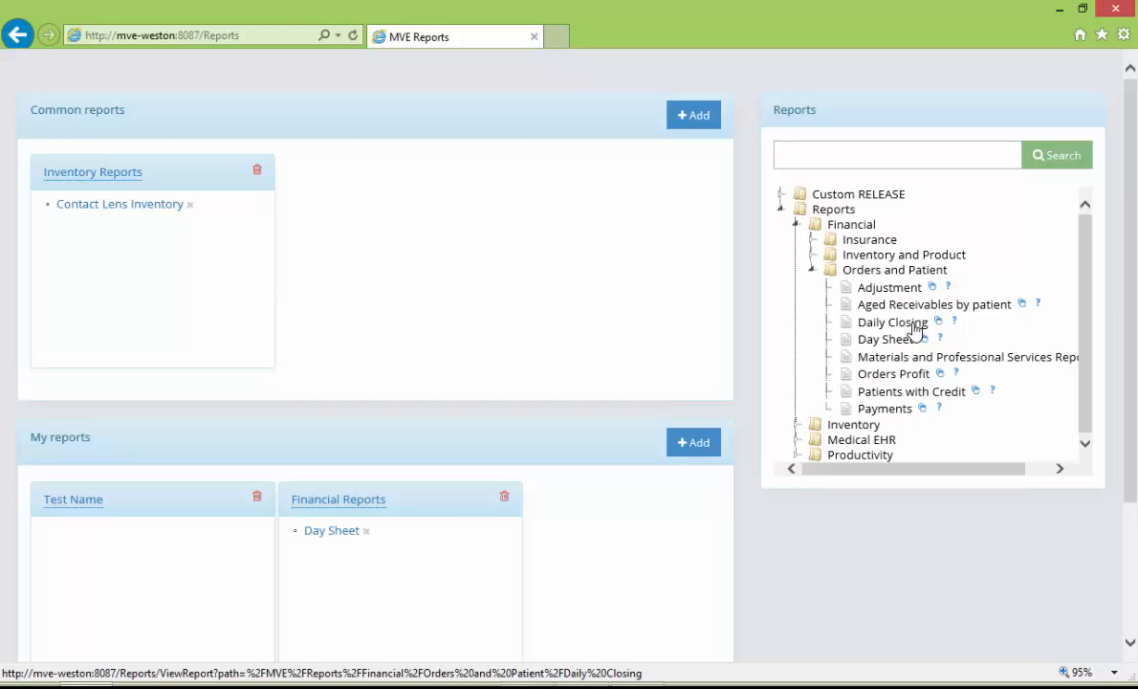
pyautogui.moveTo(885, 409); pyautogui.dragTo(287, 526)
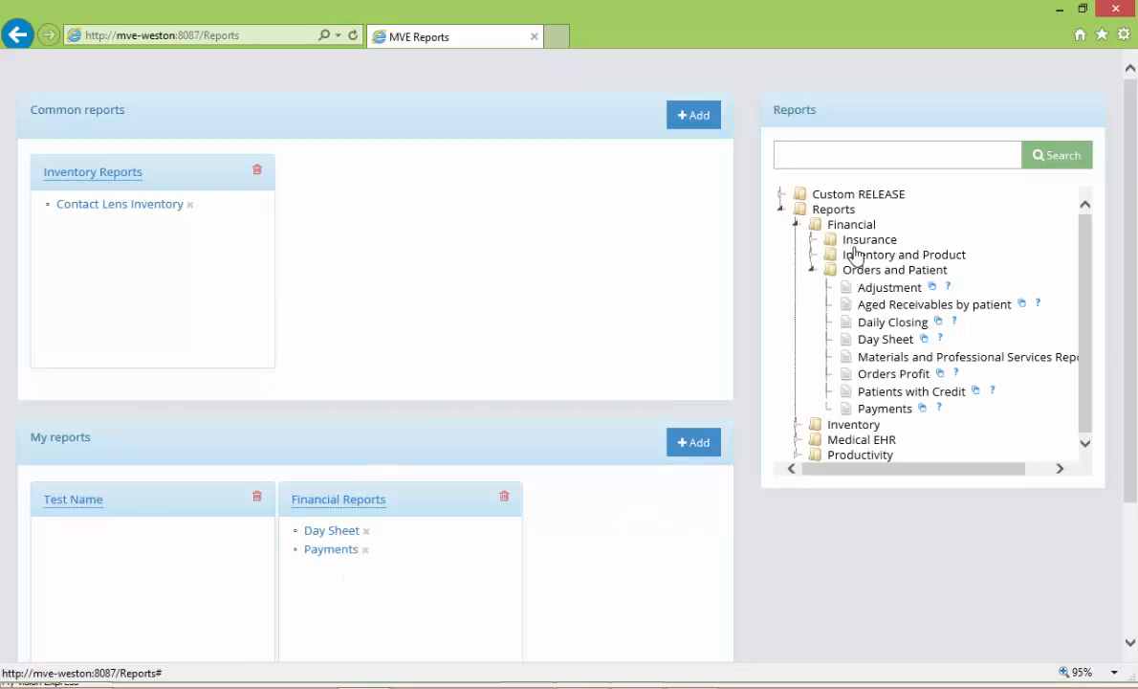
# - Add the Calendar Appointment Productivity report from the Productivity > Calender folder to the Test Name group
pyautogui.click(796, 455)
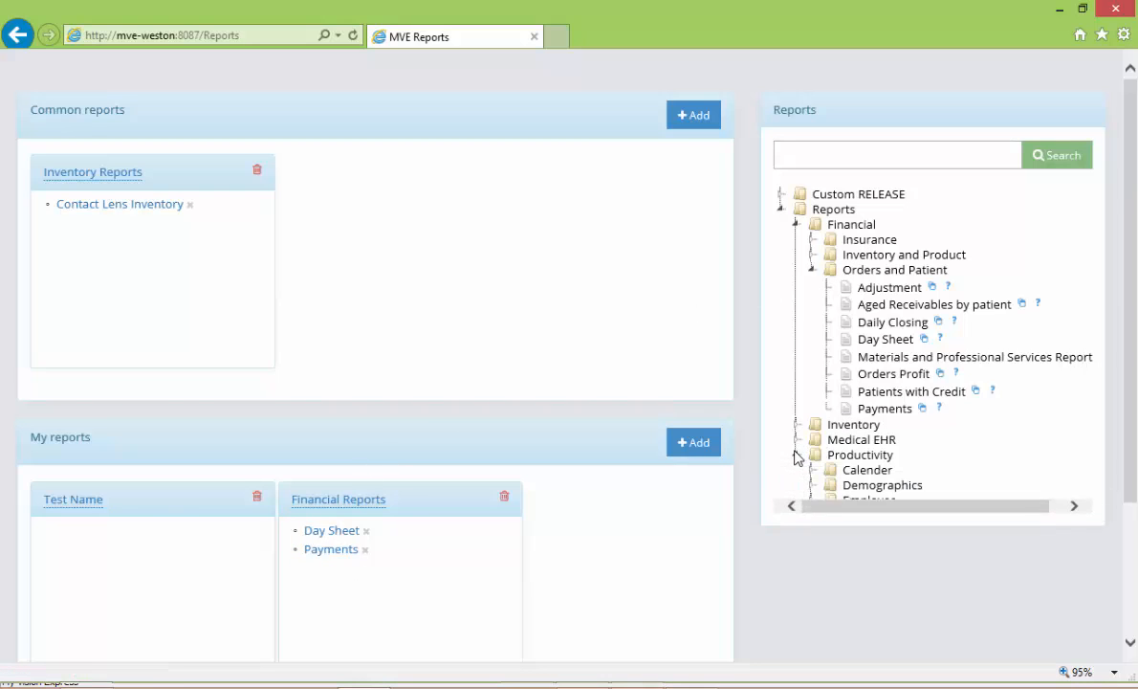
pyautogui.click(871, 475)
pyautogui.moveTo(872, 483); pyautogui.dragTo(45, 517)
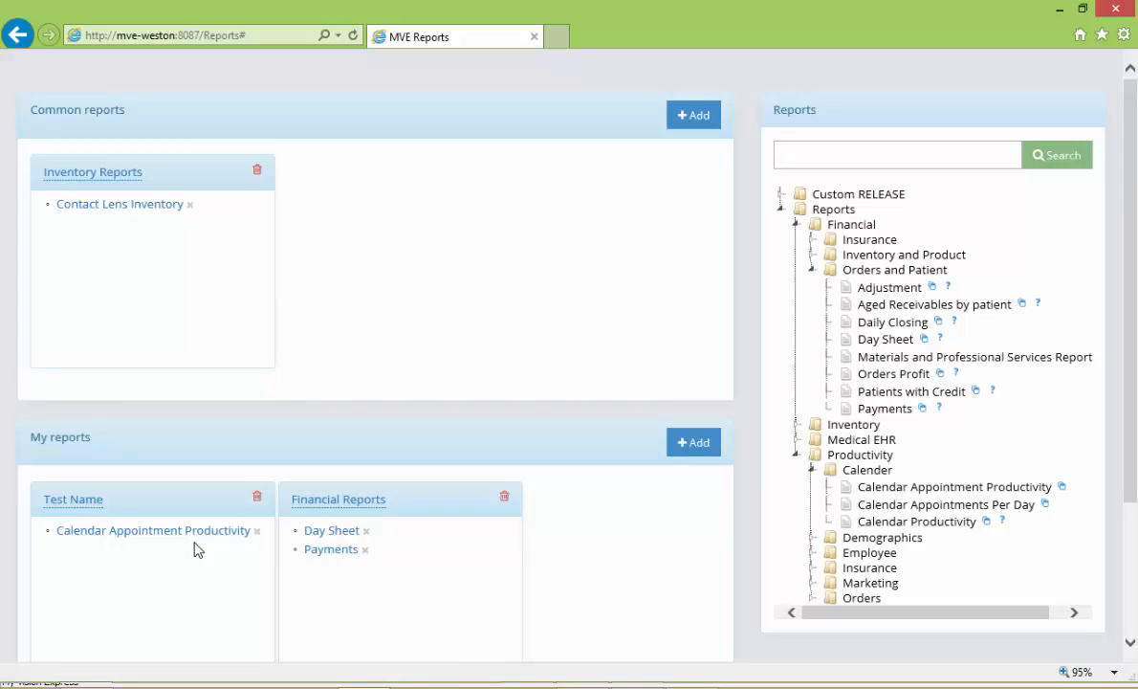
# - Try removing the Payments report from its group and moving the Financial Reports group ahead of Test Name
pyautogui.click(365, 551)
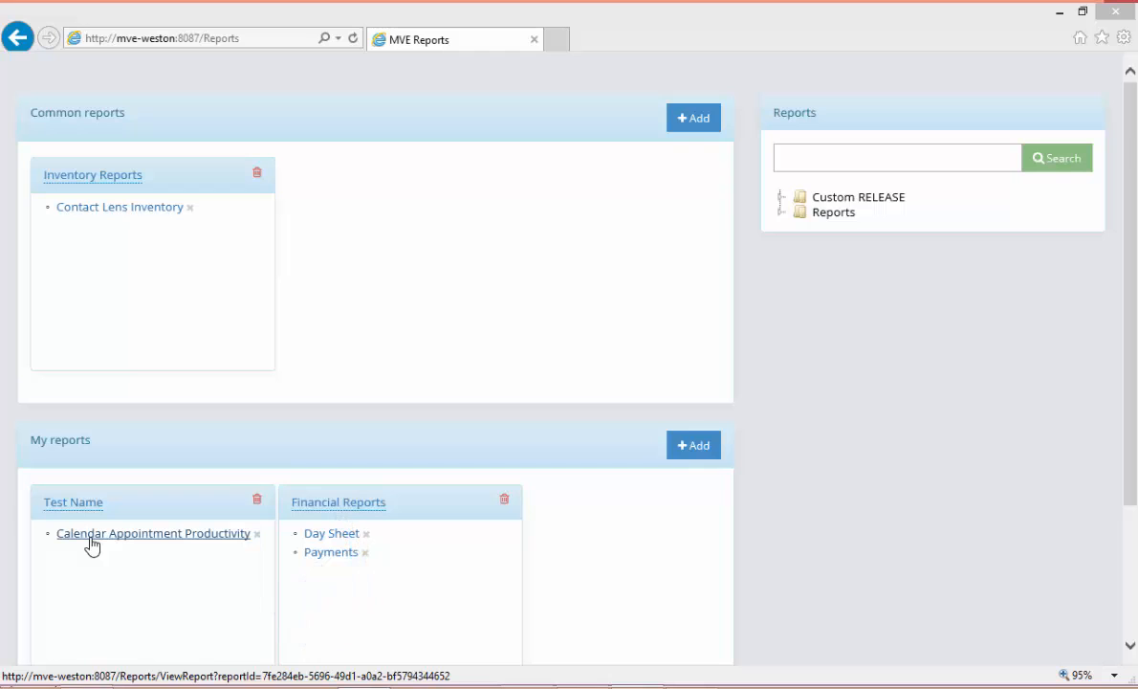
pyautogui.moveTo(462, 508); pyautogui.dragTo(208, 499)
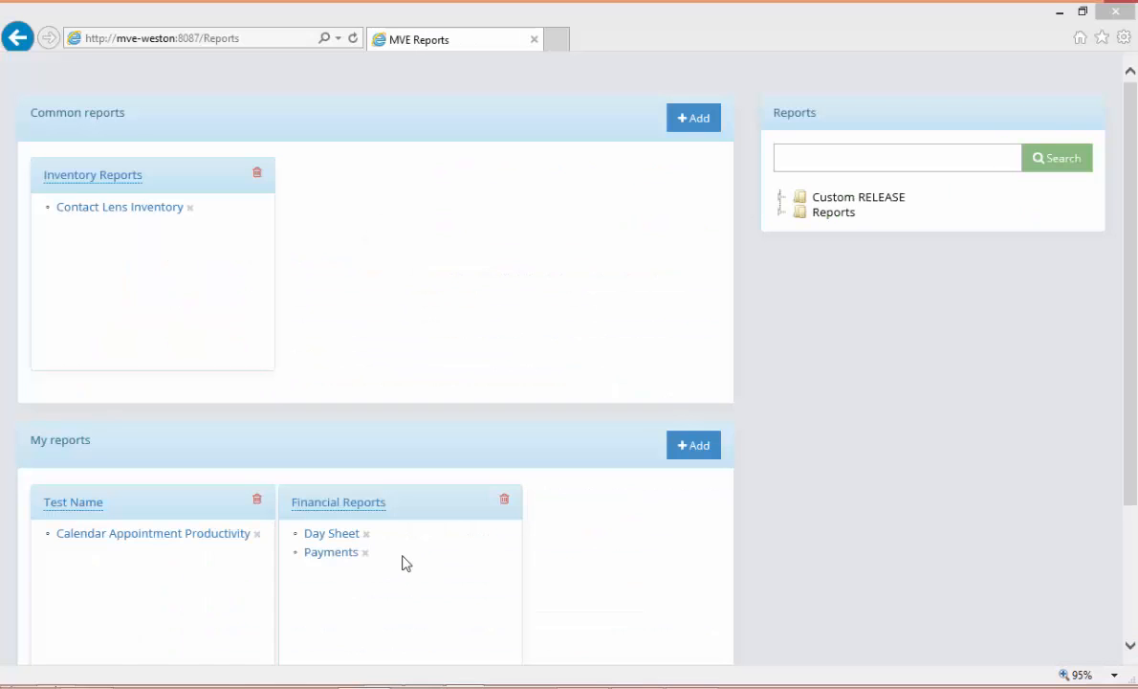
# - Run the Payments report from the Financial Reports group with Break Down State set to Expand All
pyautogui.click(320, 554)
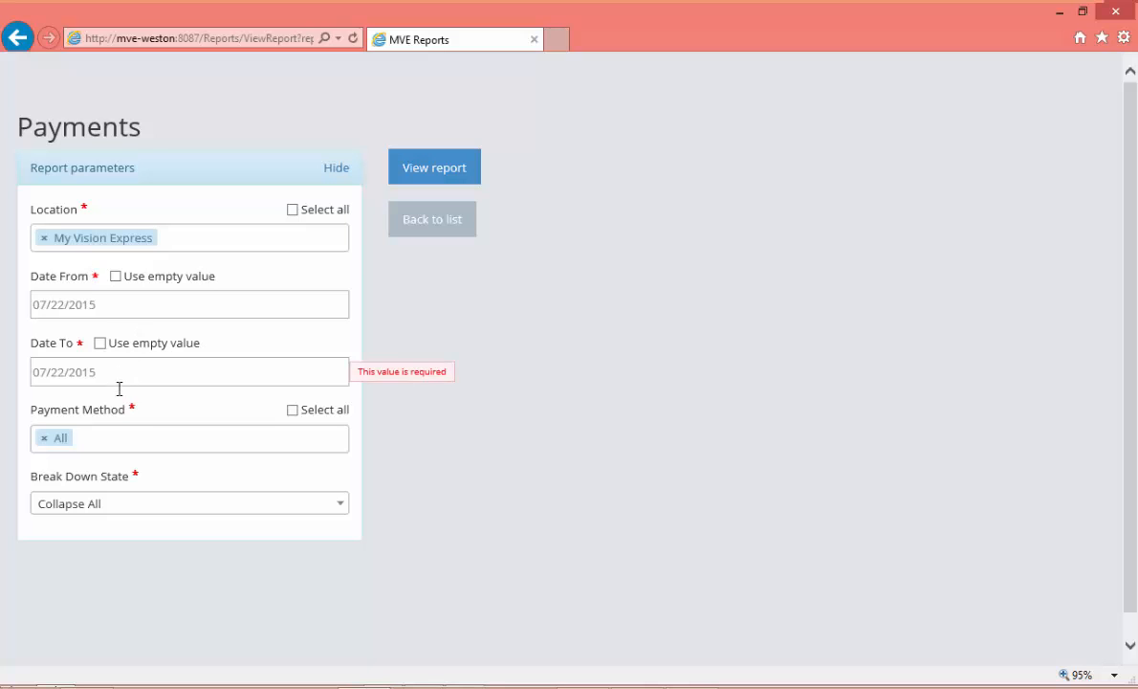
pyautogui.click(134, 442)
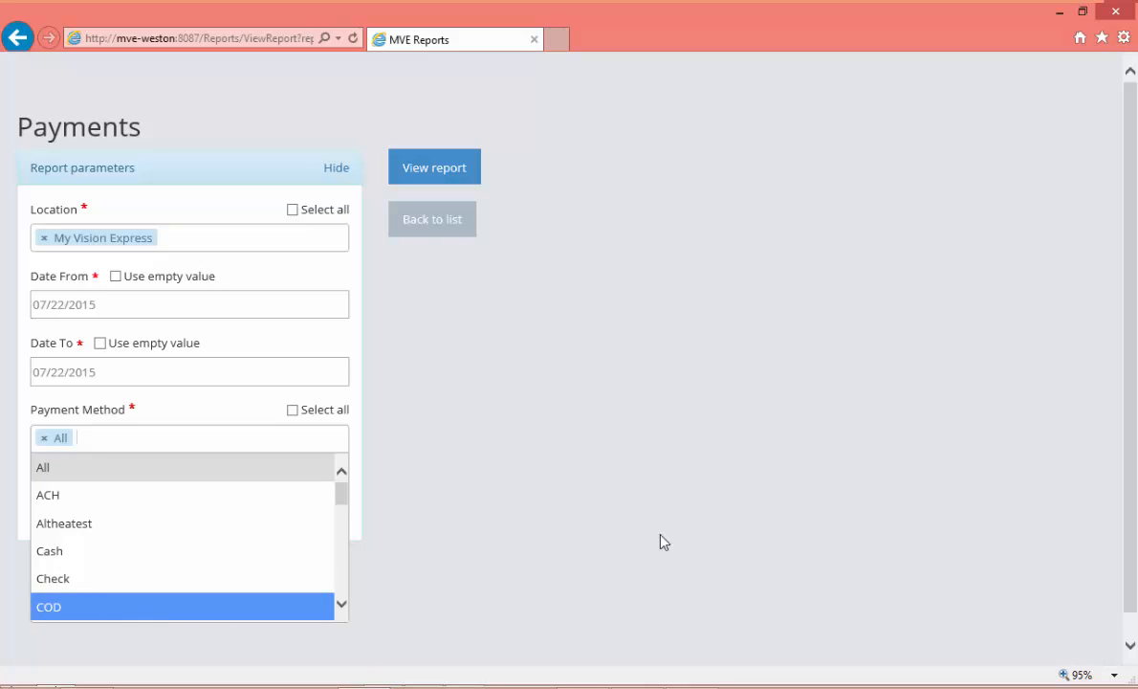
pyautogui.click(714, 399)
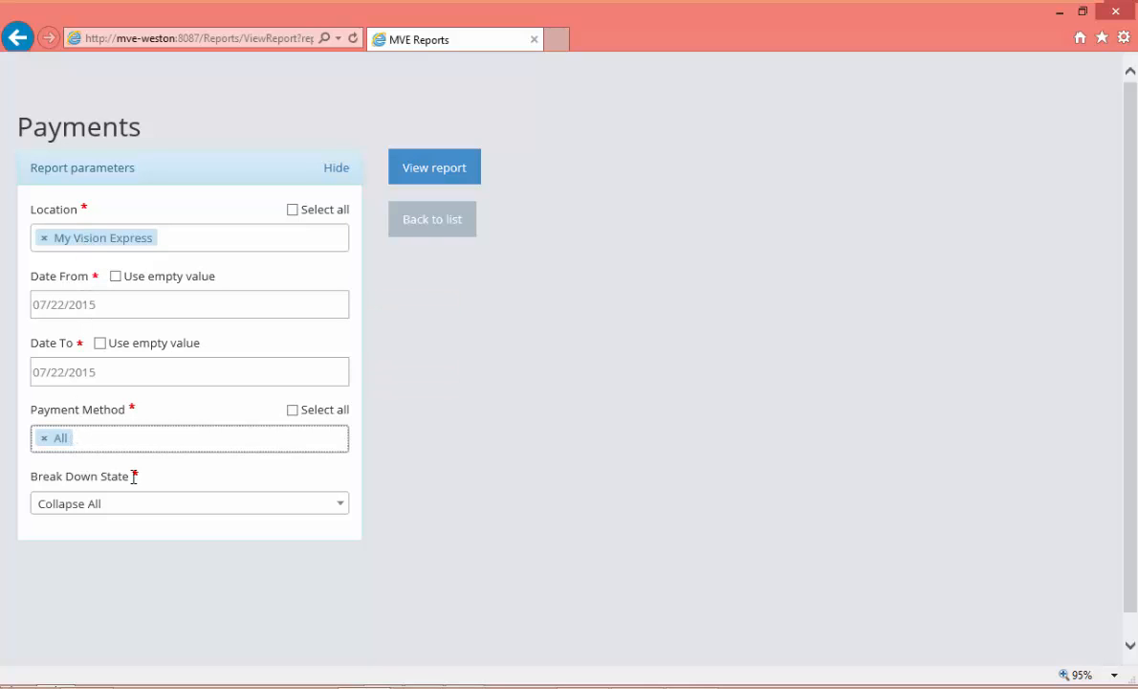
pyautogui.click(337, 506)
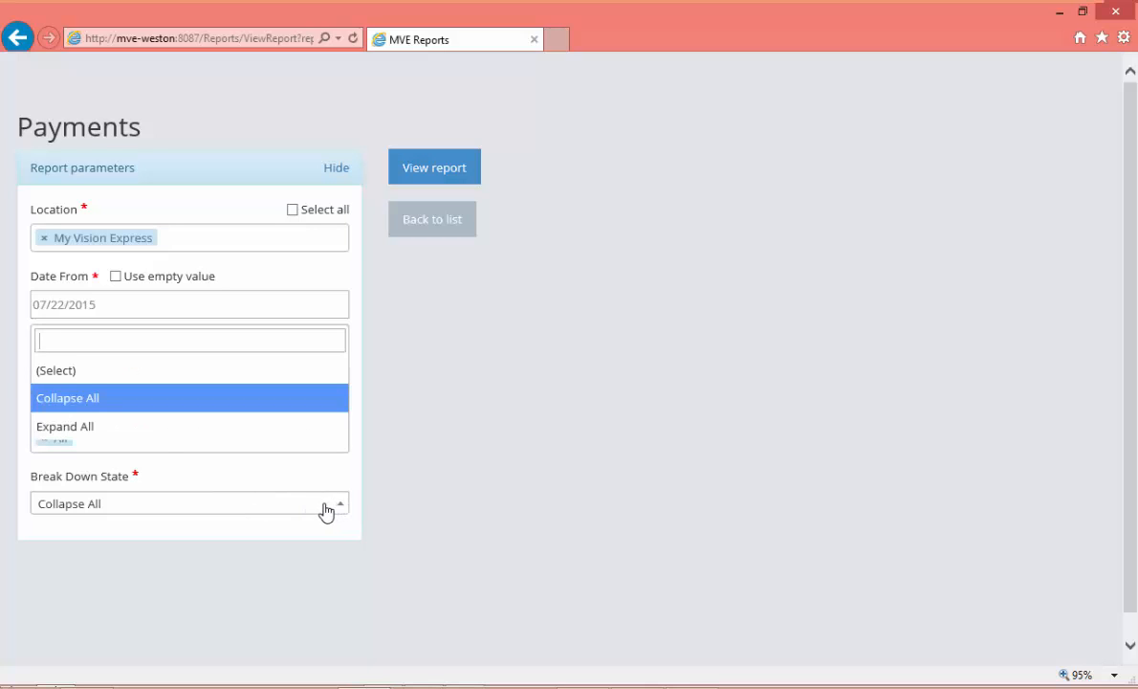
pyautogui.click(151, 430)
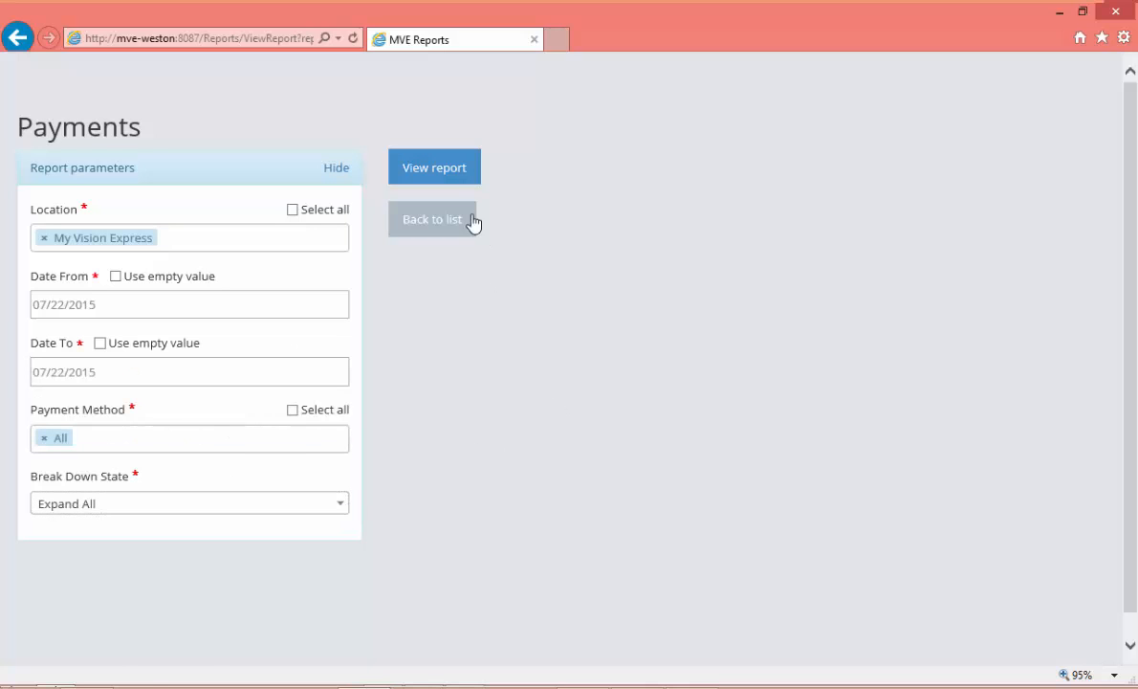
pyautogui.click(444, 180)
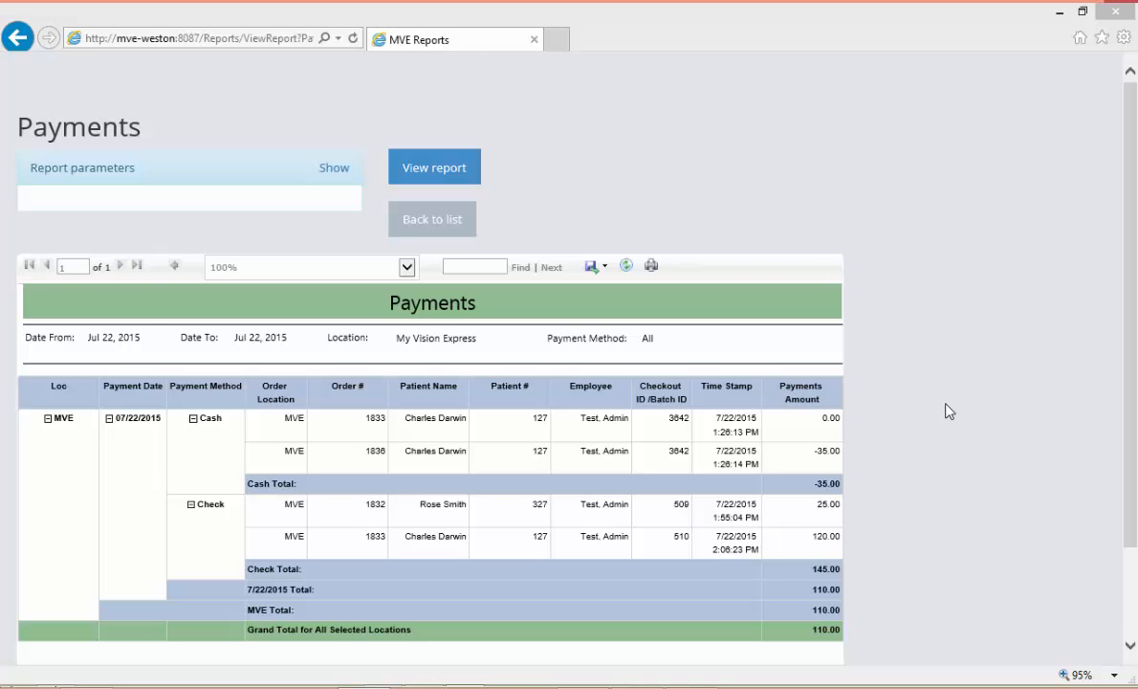
# - Rerun the Payments report with the payment method changed to Cash, and return to the report list
pyautogui.click(335, 170)
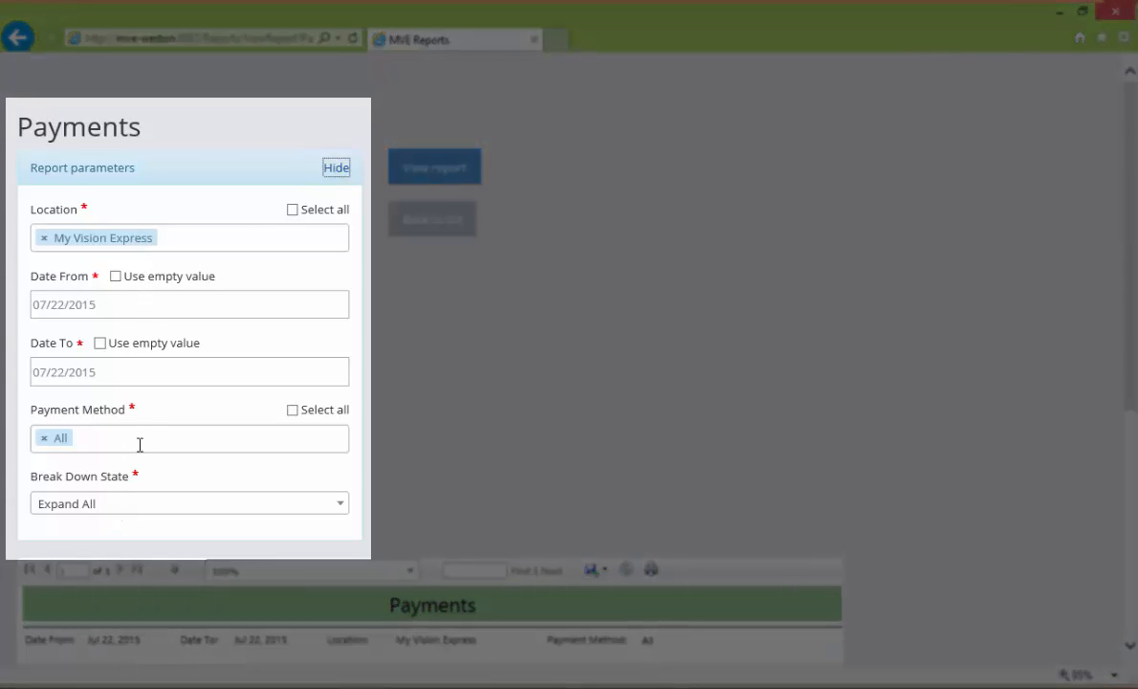
pyautogui.click(44, 439)
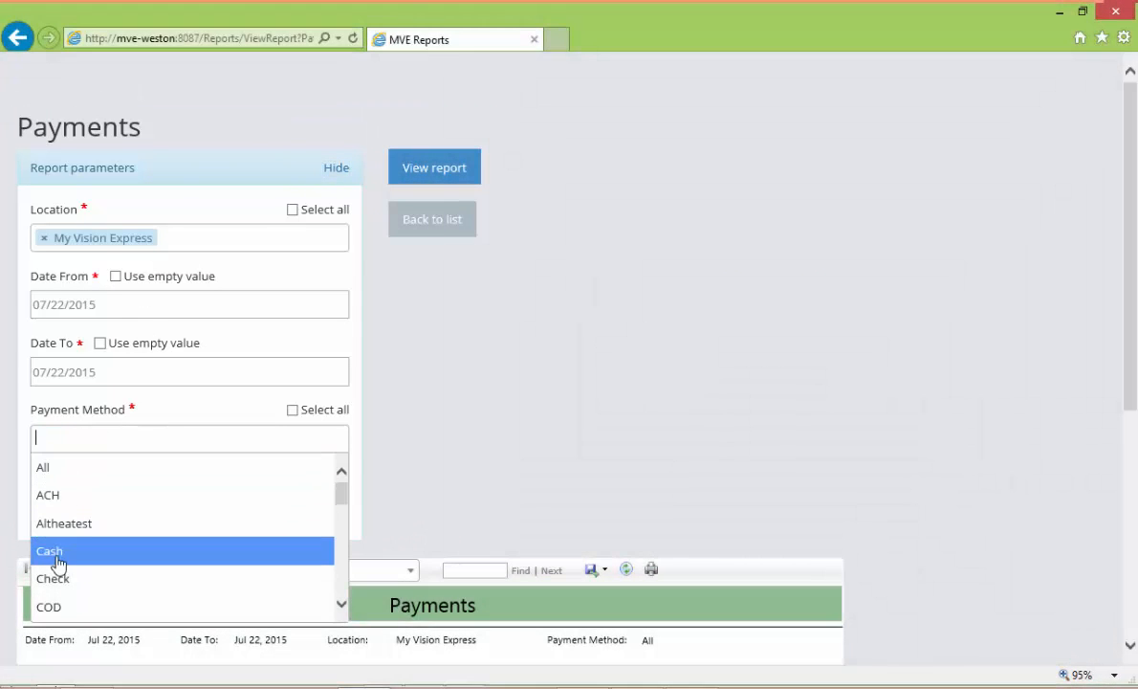
pyautogui.click(63, 554)
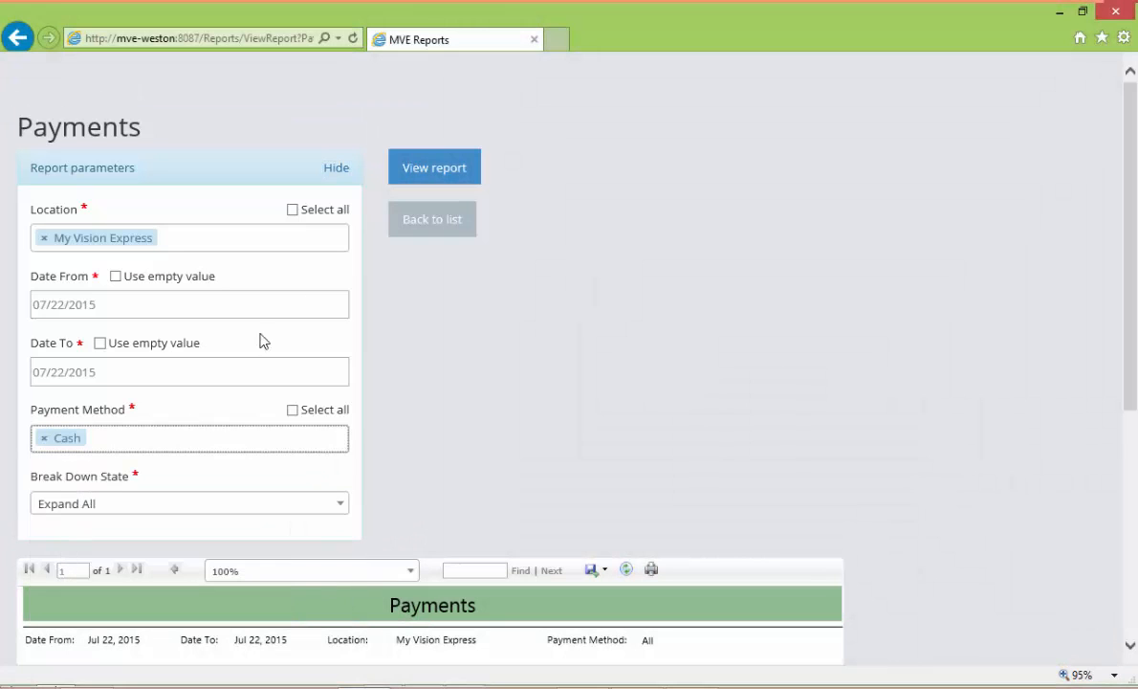
pyautogui.click(442, 170)
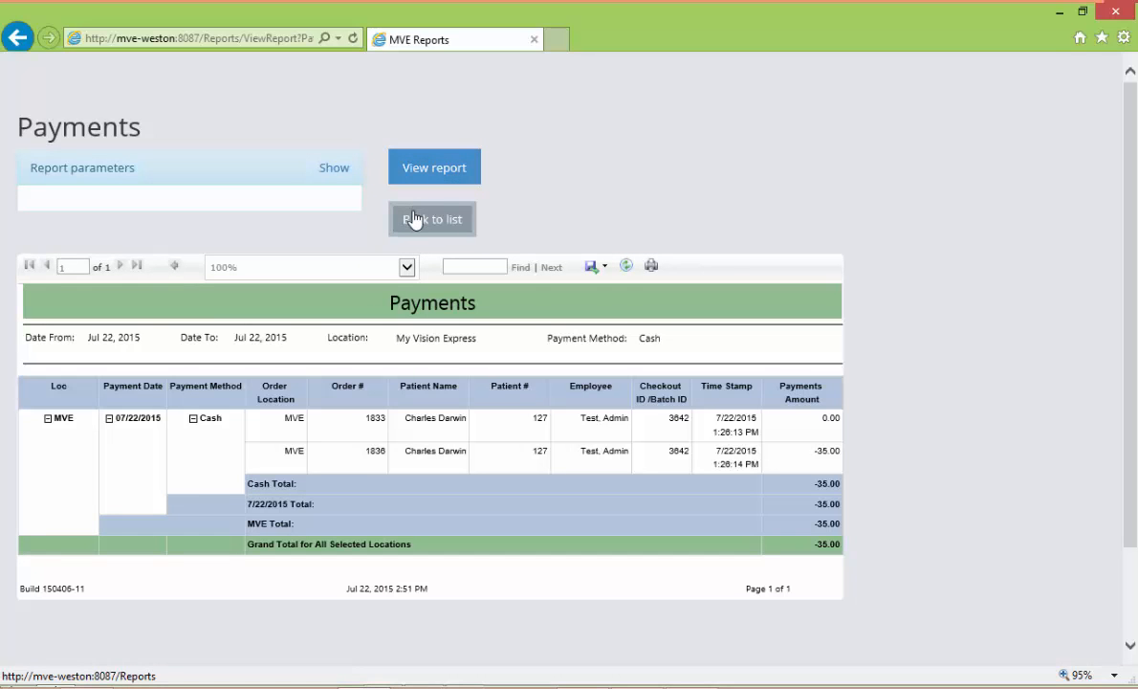
pyautogui.click(414, 219)
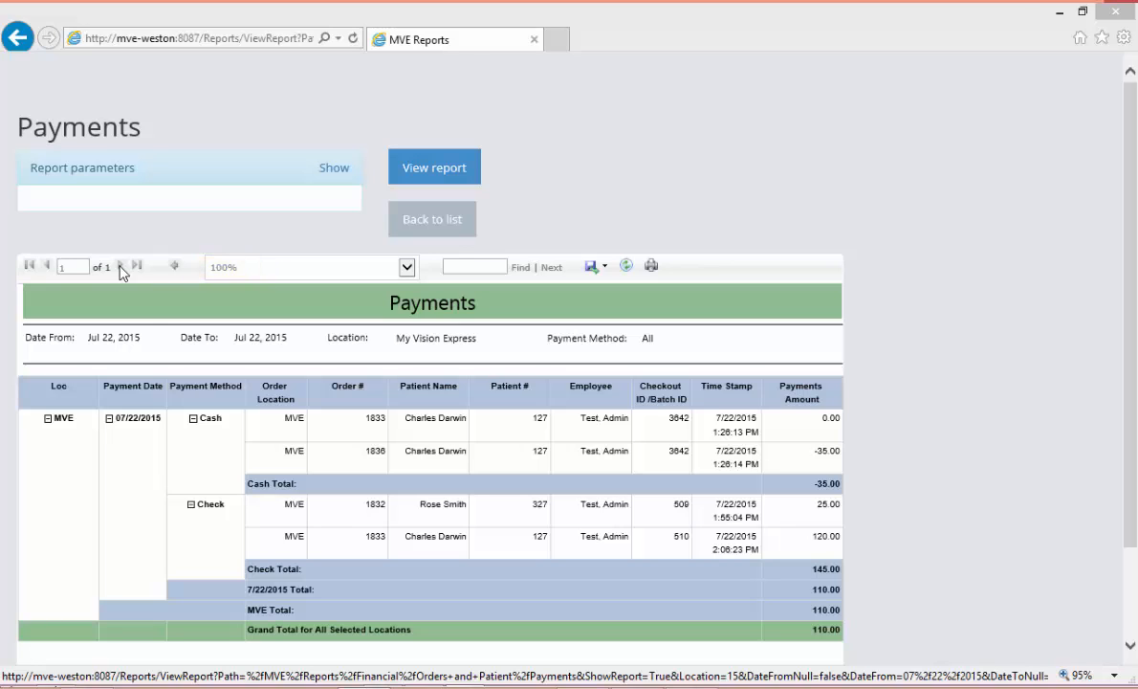
# - View the Payments report at 50% and 150% zoom, and restore it to 100%
pyautogui.click(264, 271)
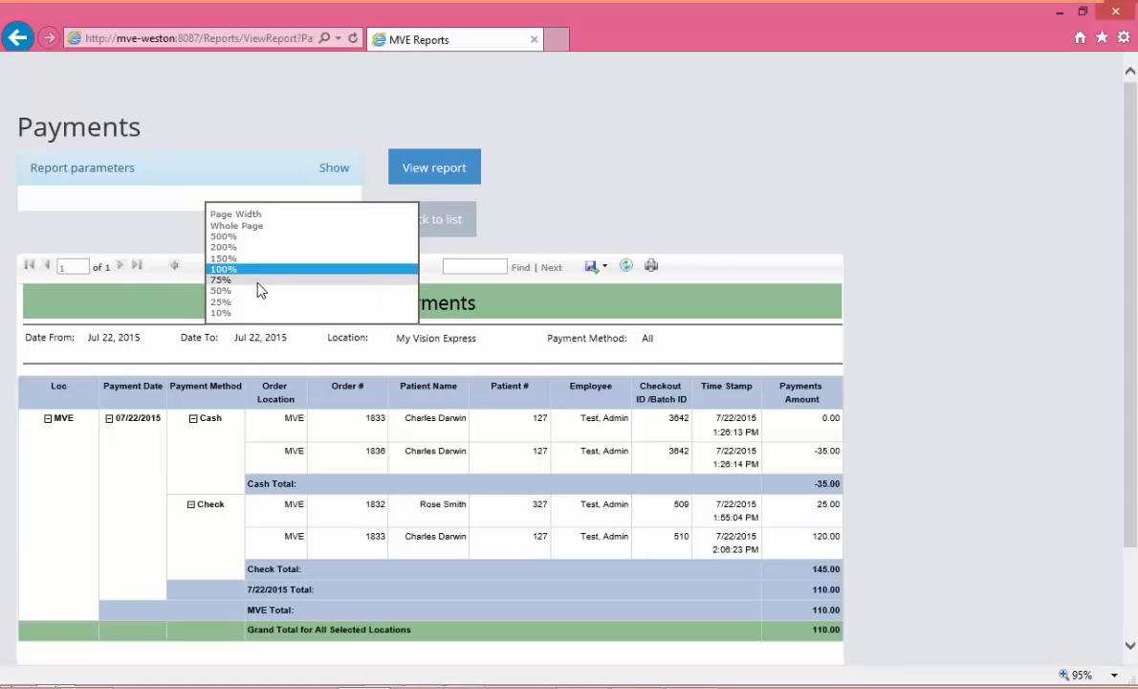
pyautogui.click(257, 293)
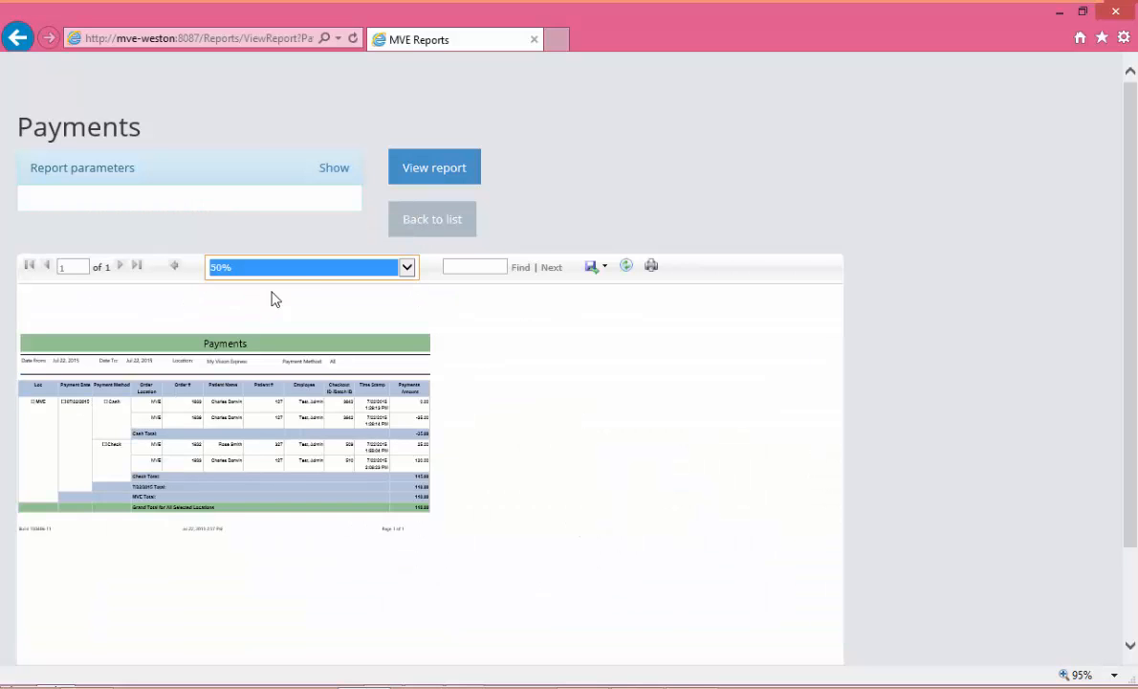
pyautogui.click(341, 267)
pyautogui.click(328, 236)
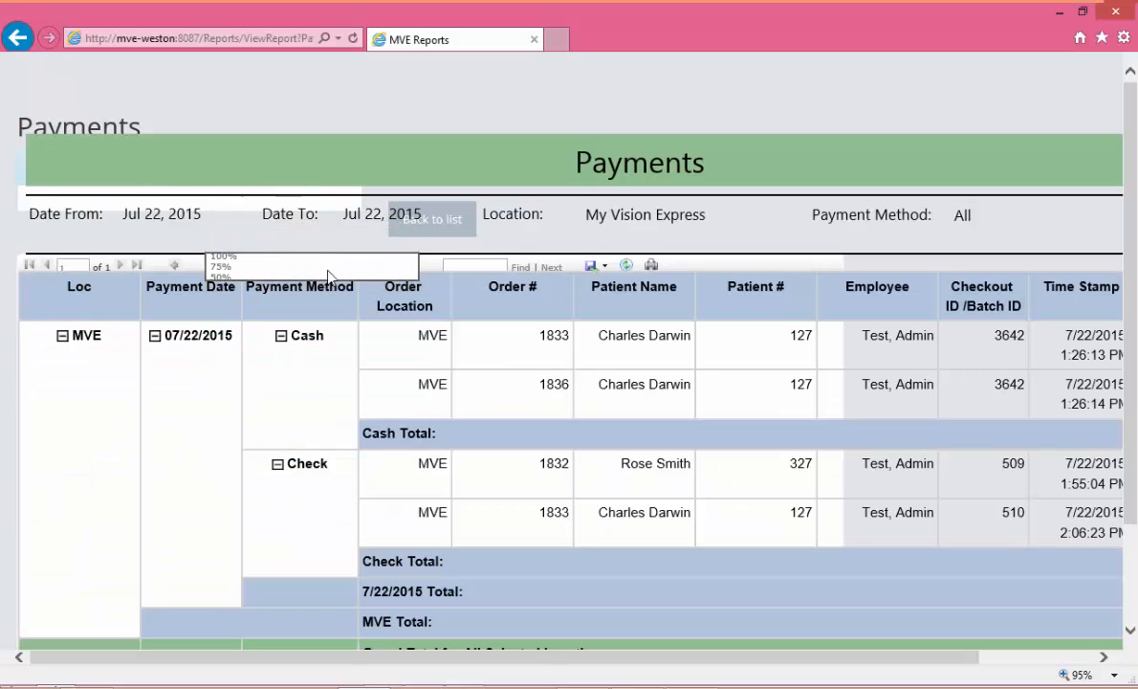
pyautogui.click(339, 268)
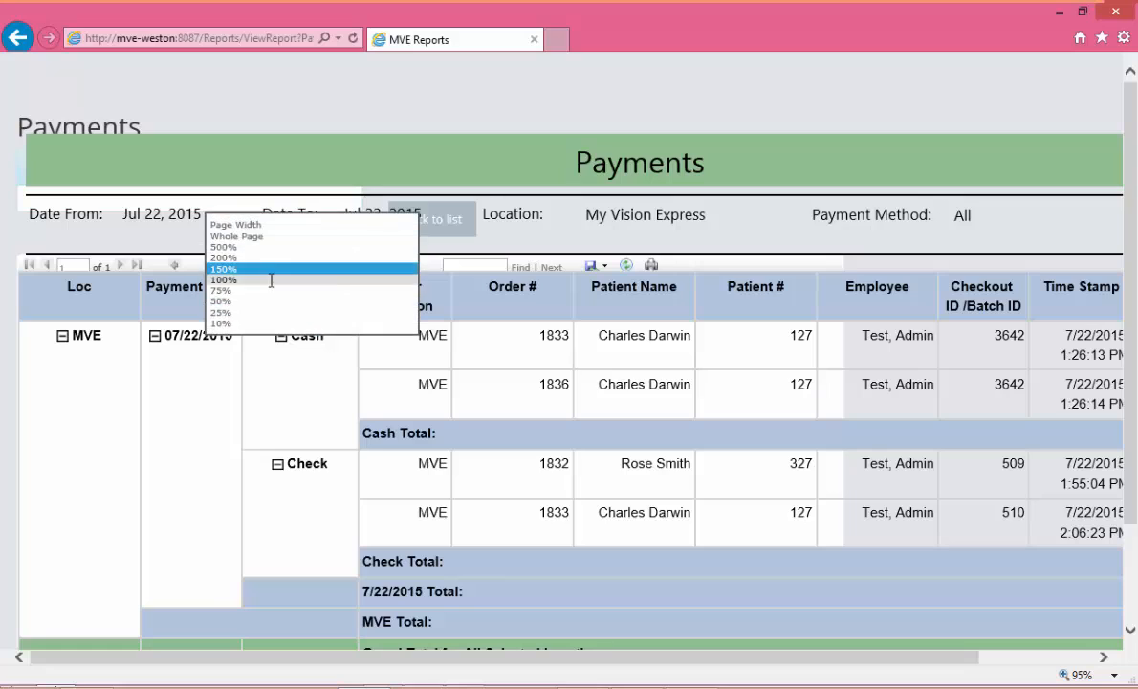
pyautogui.click(277, 279)
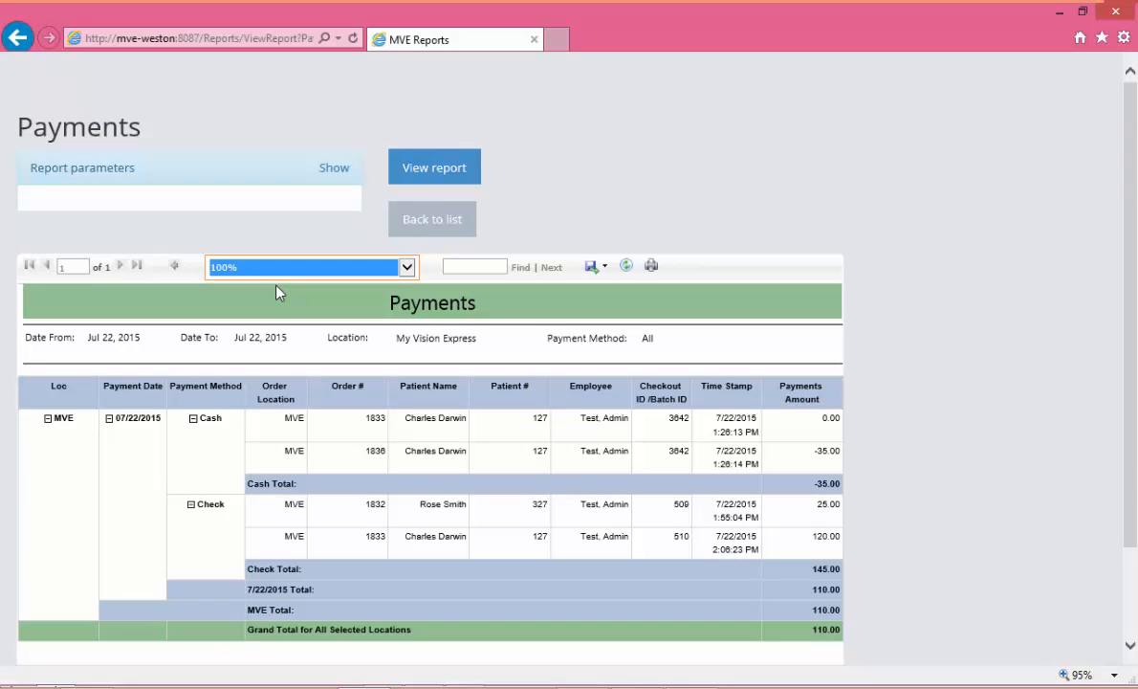
# - Examine the Payments report's text search field and the file formats available for exporting it
pyautogui.click(461, 267)
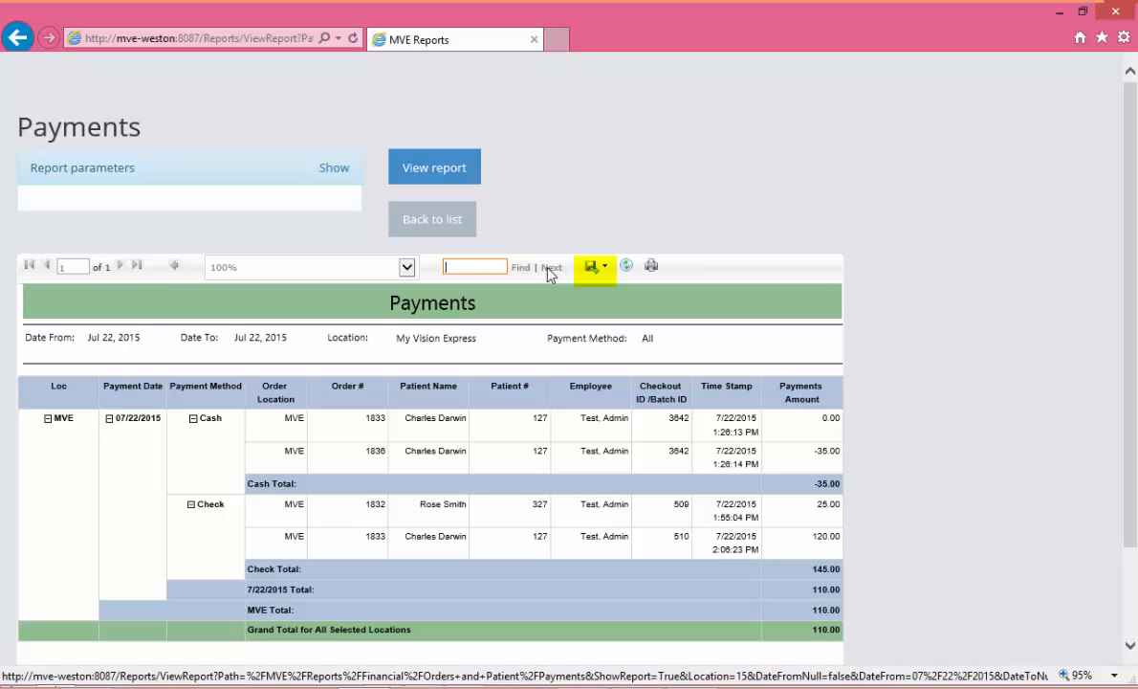
pyautogui.click(593, 268)
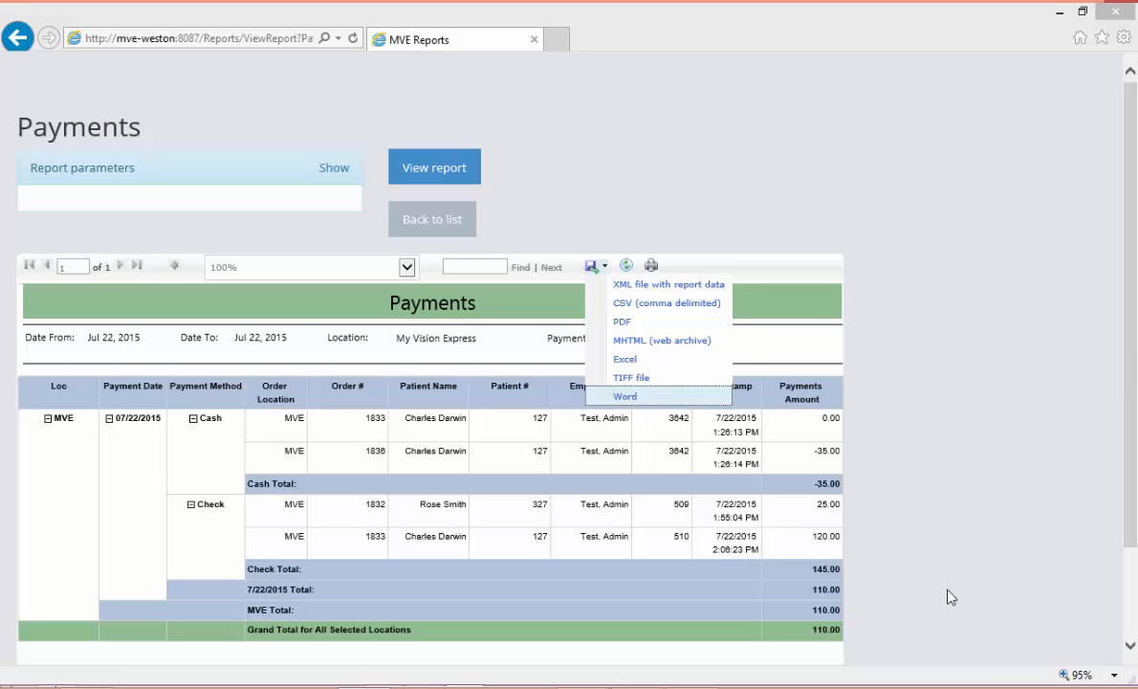
pyautogui.click(839, 187)
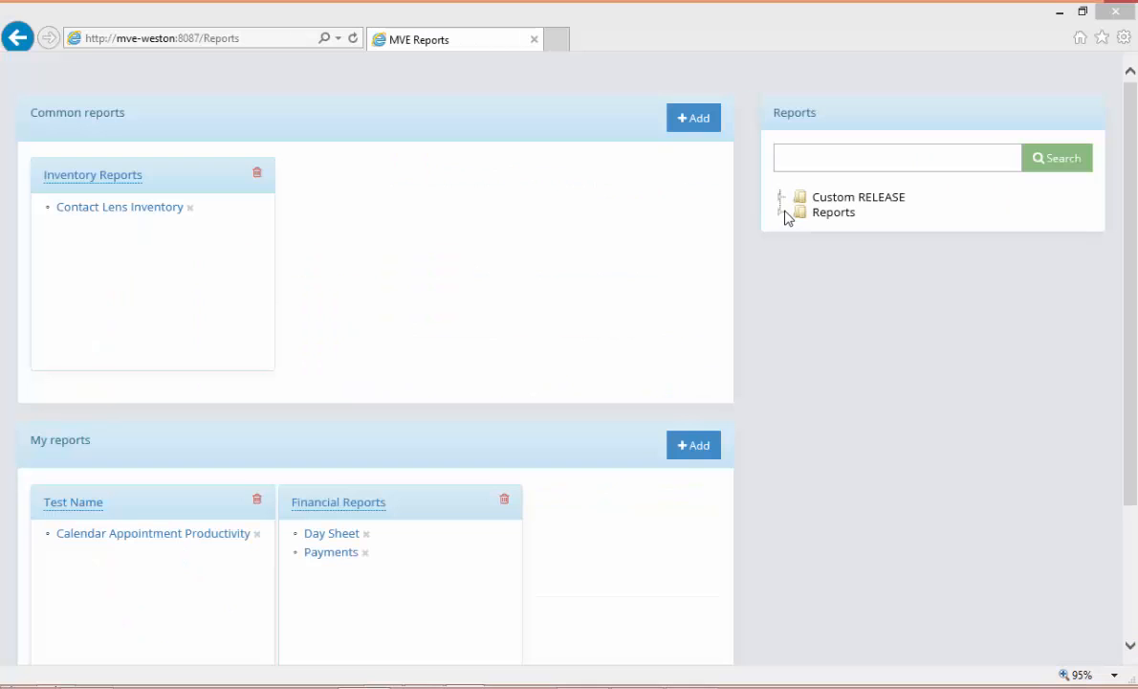
# - Create a customized copy of the Product Activity report from the Productivity Orders folder under Reports and name it Custom Report
pyautogui.click(783, 212)
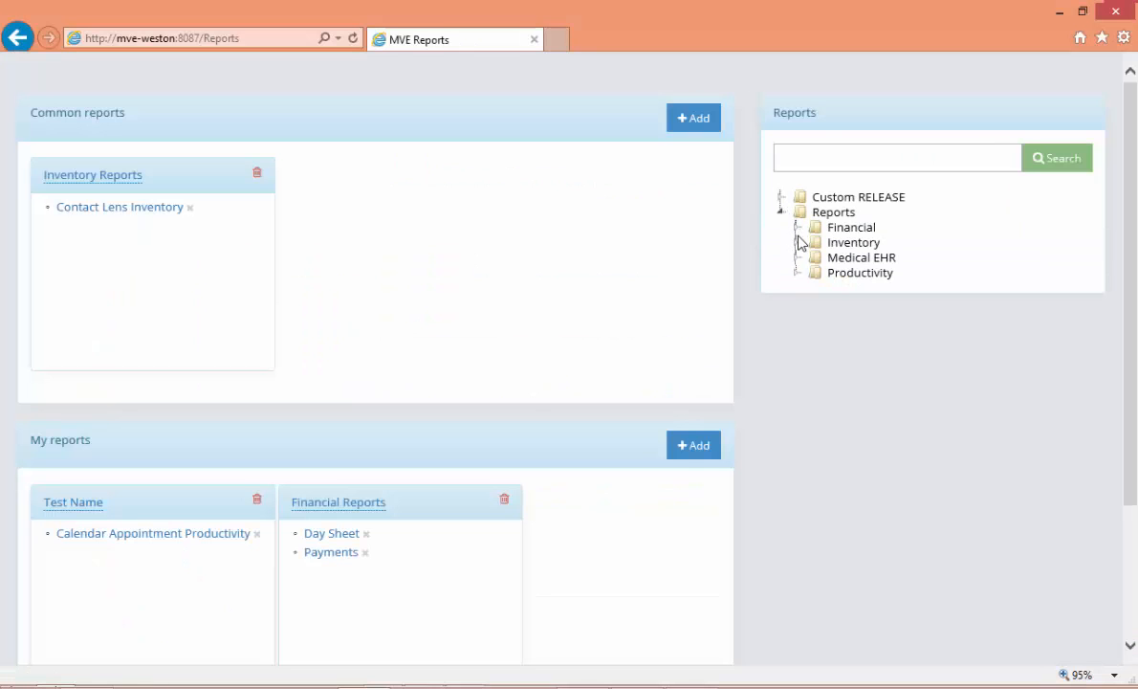
pyautogui.click(798, 273)
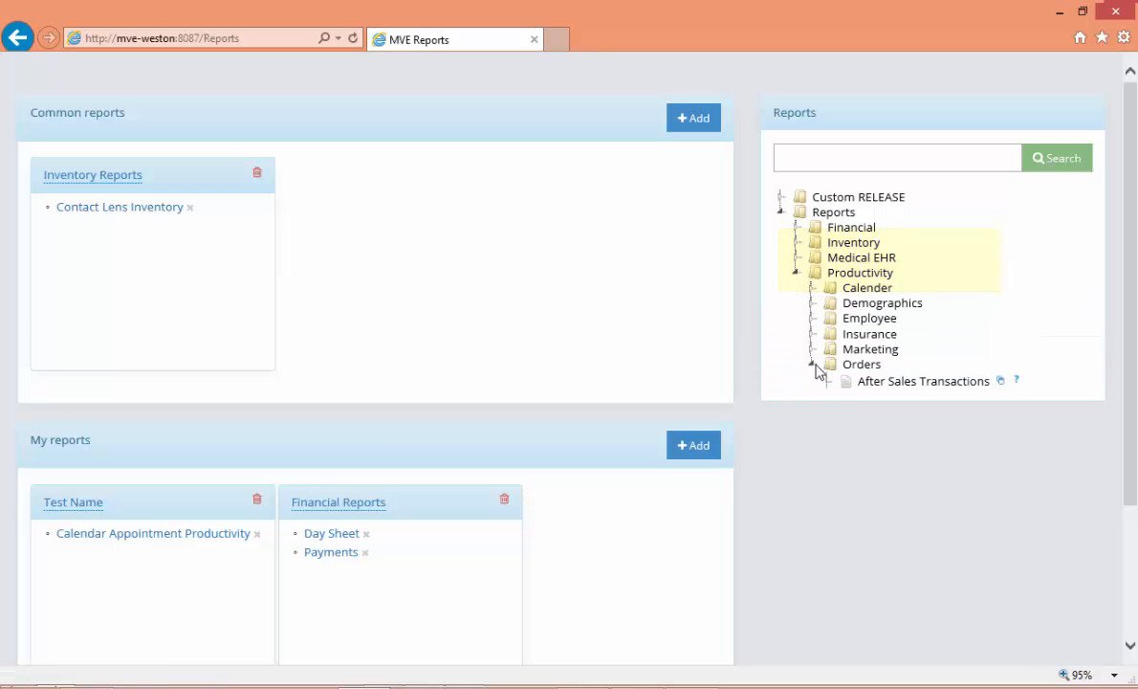
pyautogui.click(813, 366)
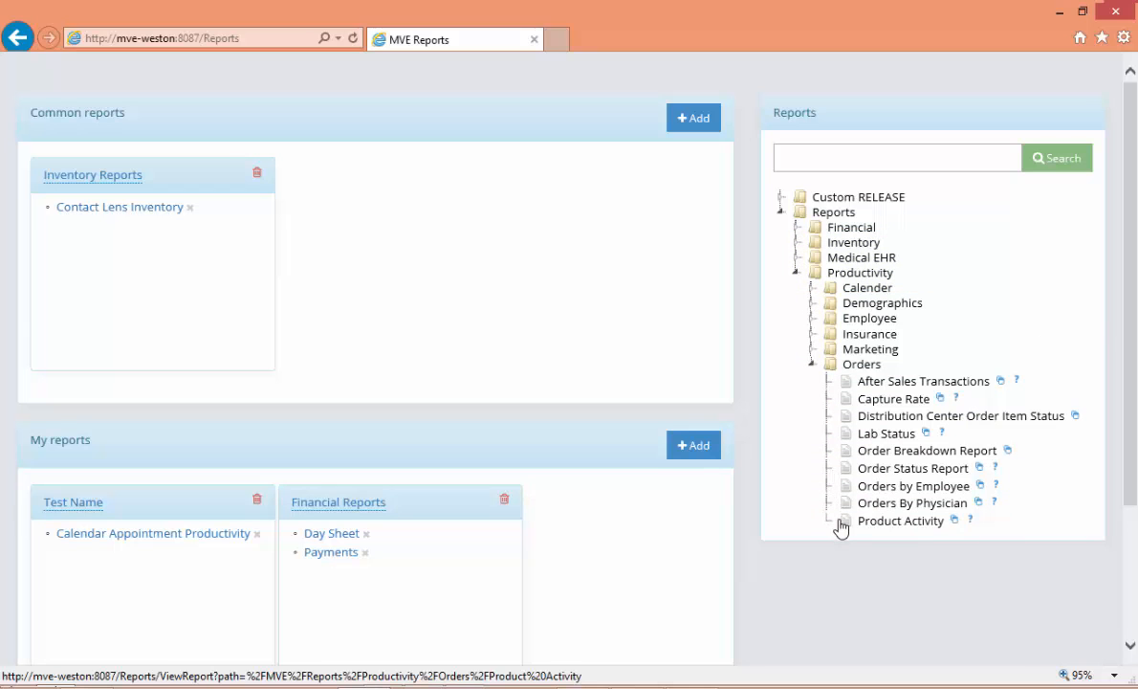
pyautogui.click(954, 522)
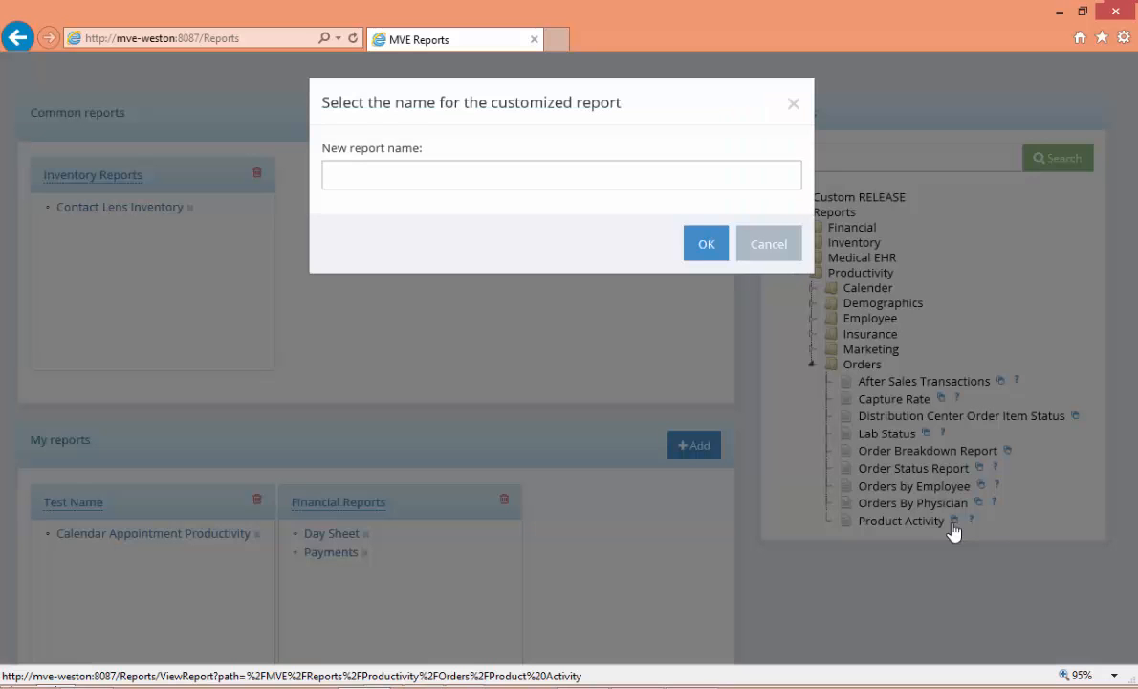
pyautogui.click(619, 182)
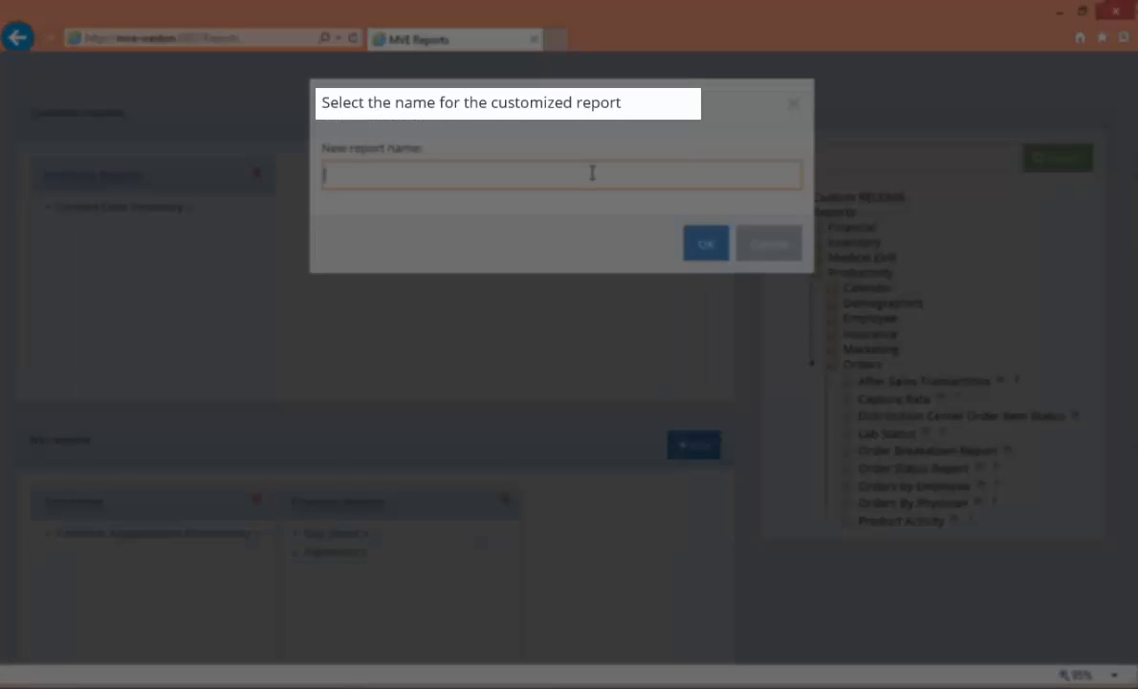
pyautogui.write('Custom Report')
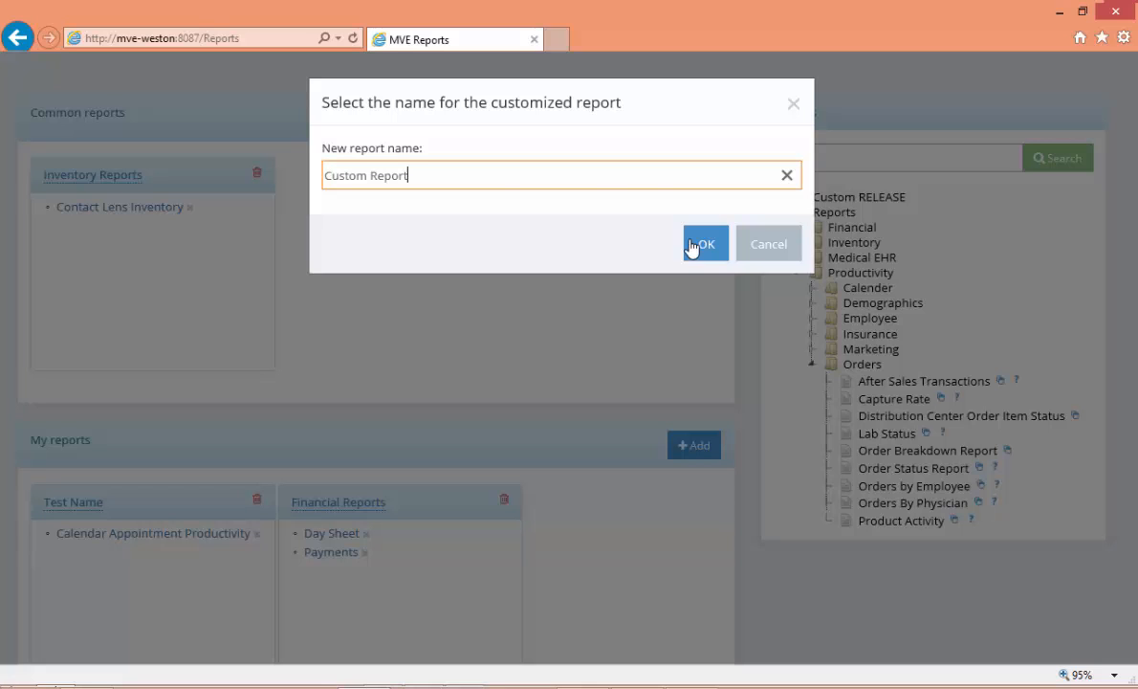
pyautogui.click(693, 246)
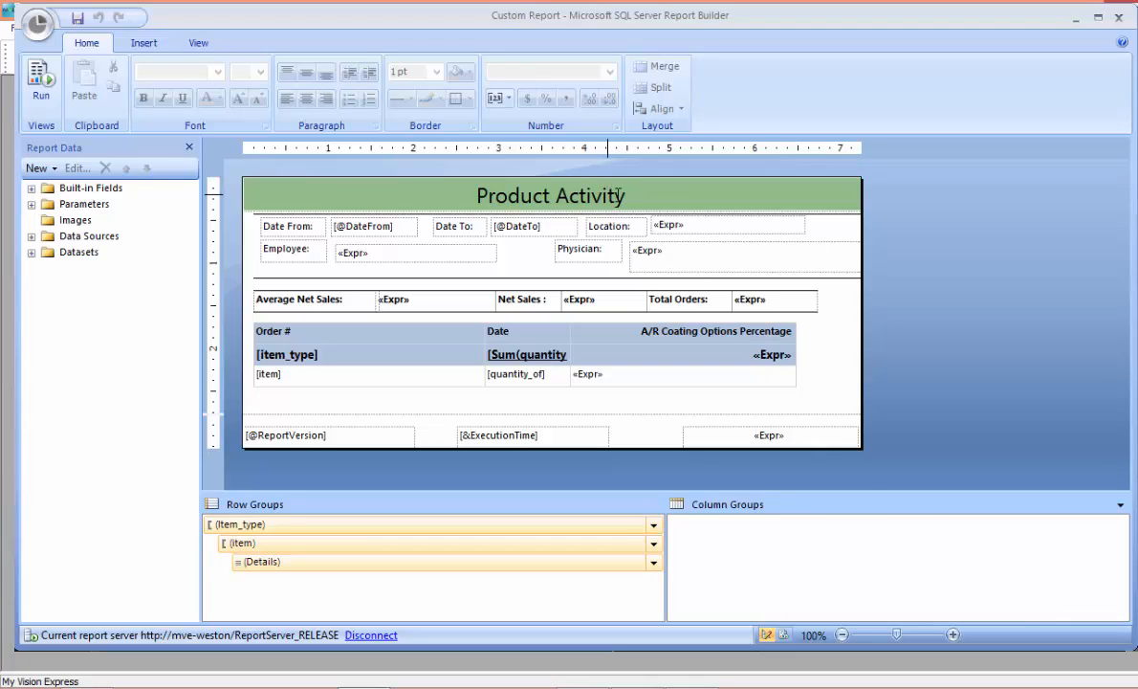
# - Set the fill color of the Product Activity title text box to Cornflower Blue
pyautogui.click(691, 206)
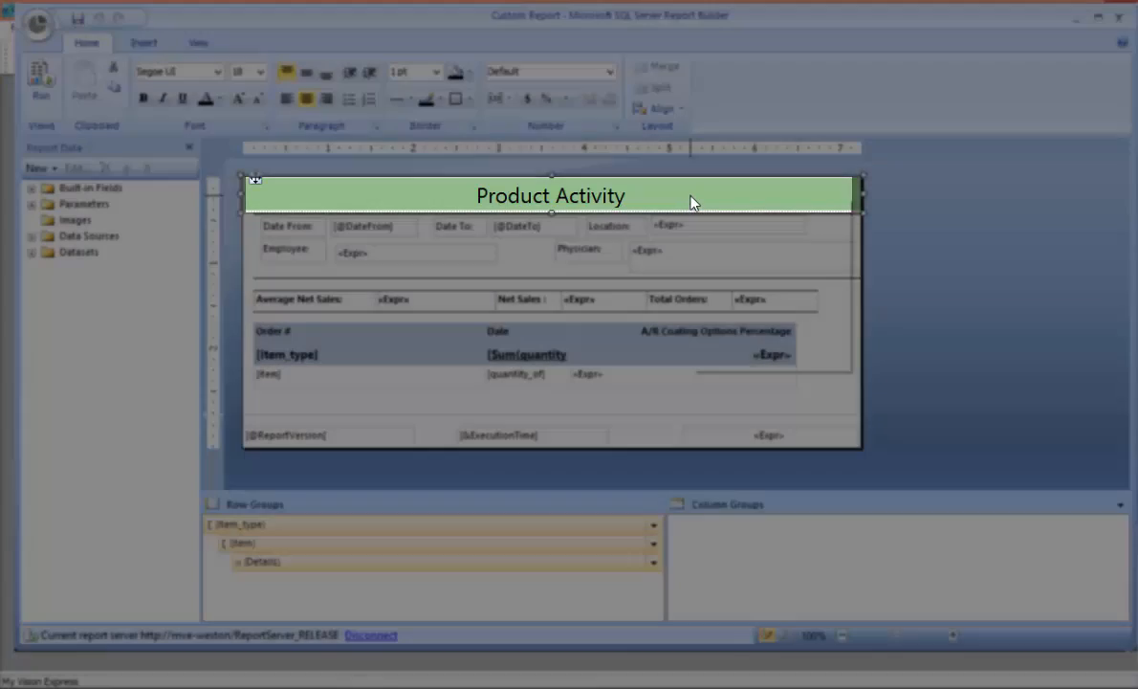
pyautogui.rightClick(691, 202)
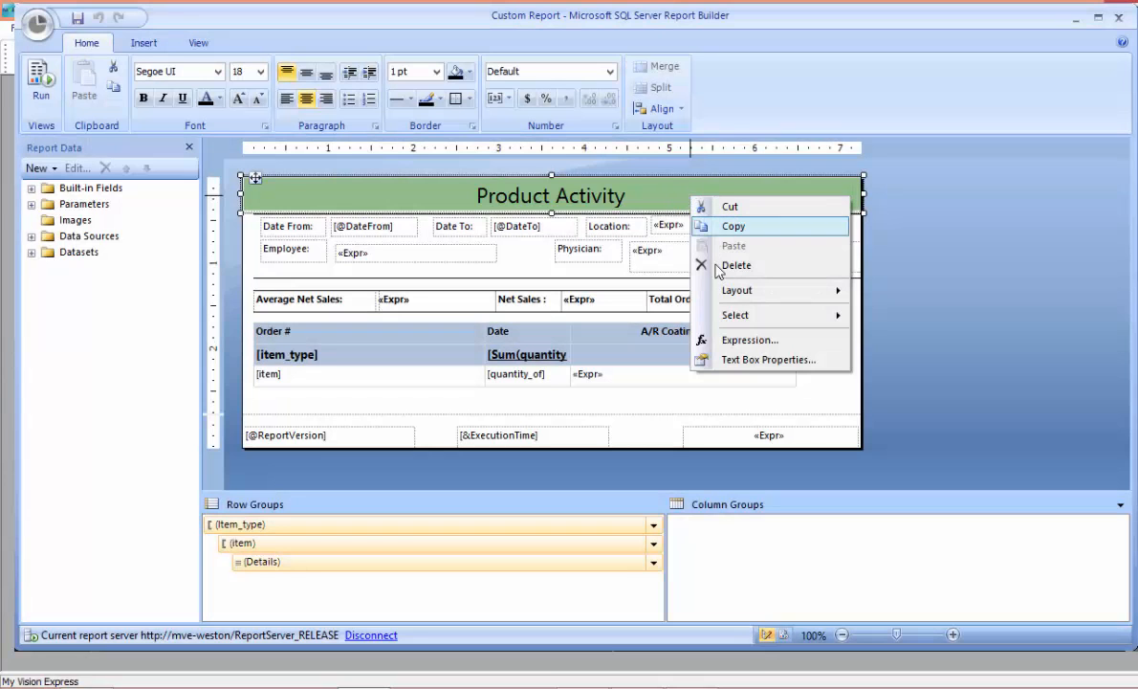
pyautogui.click(742, 359)
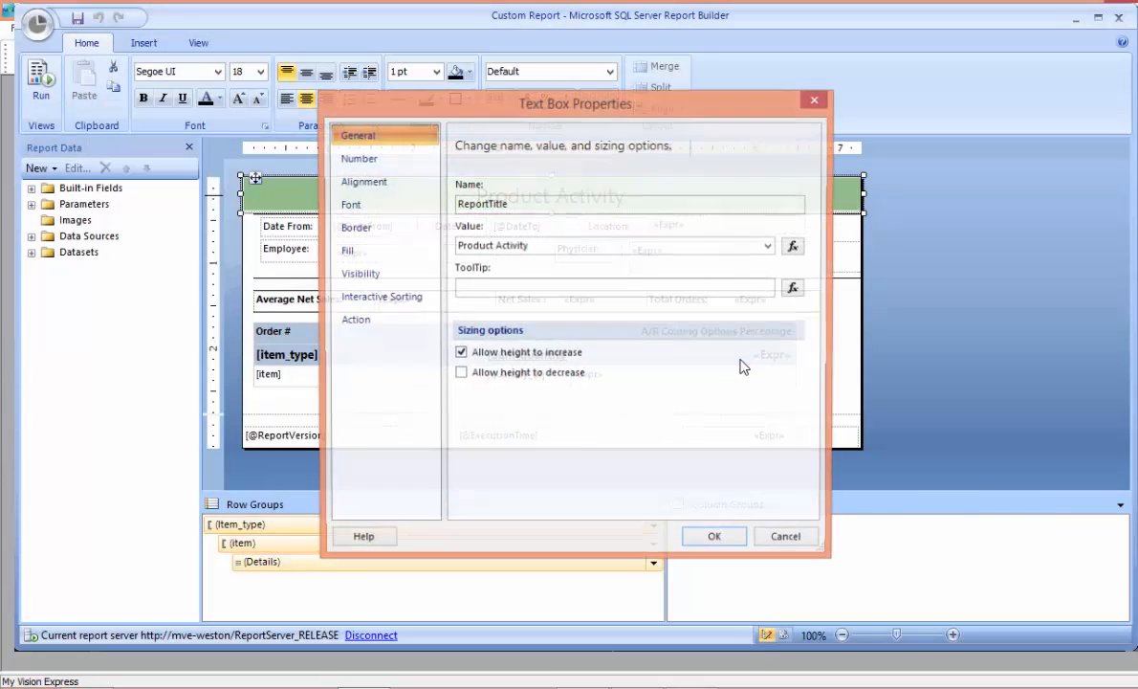
pyautogui.click(346, 252)
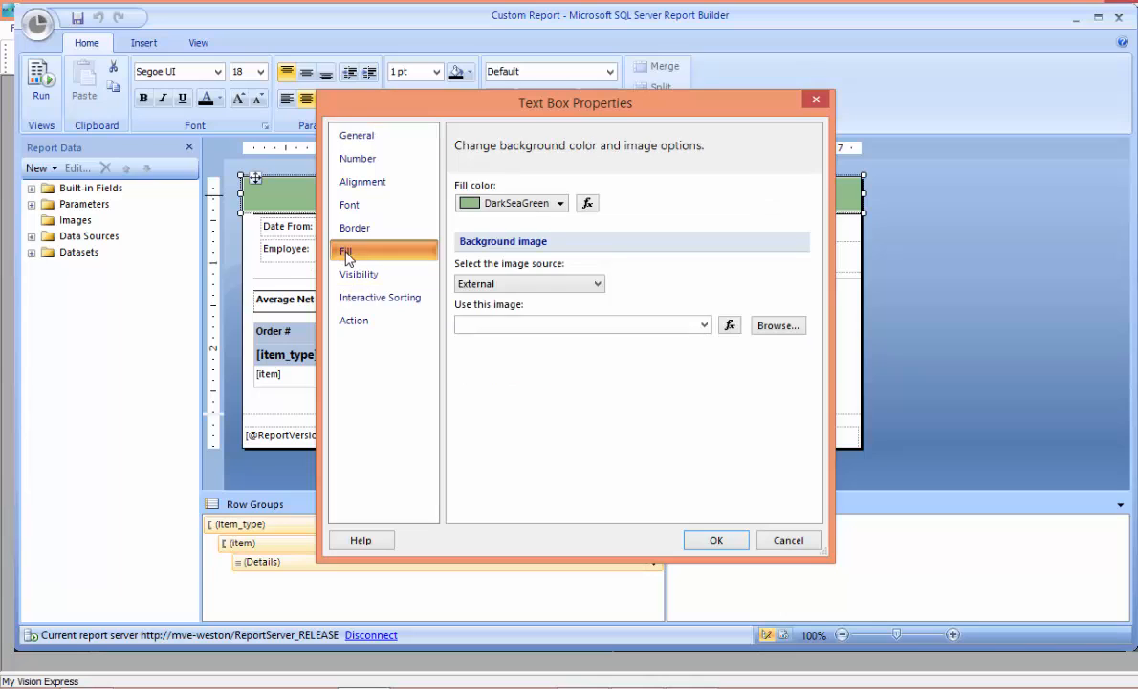
pyautogui.click(561, 204)
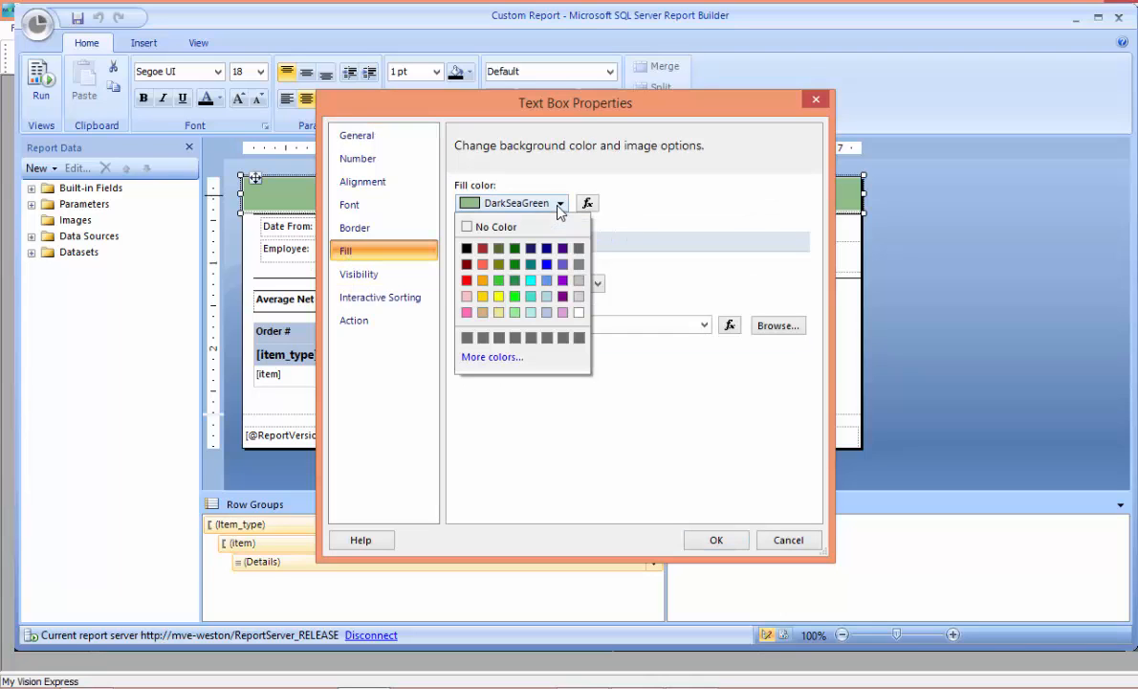
pyautogui.click(546, 280)
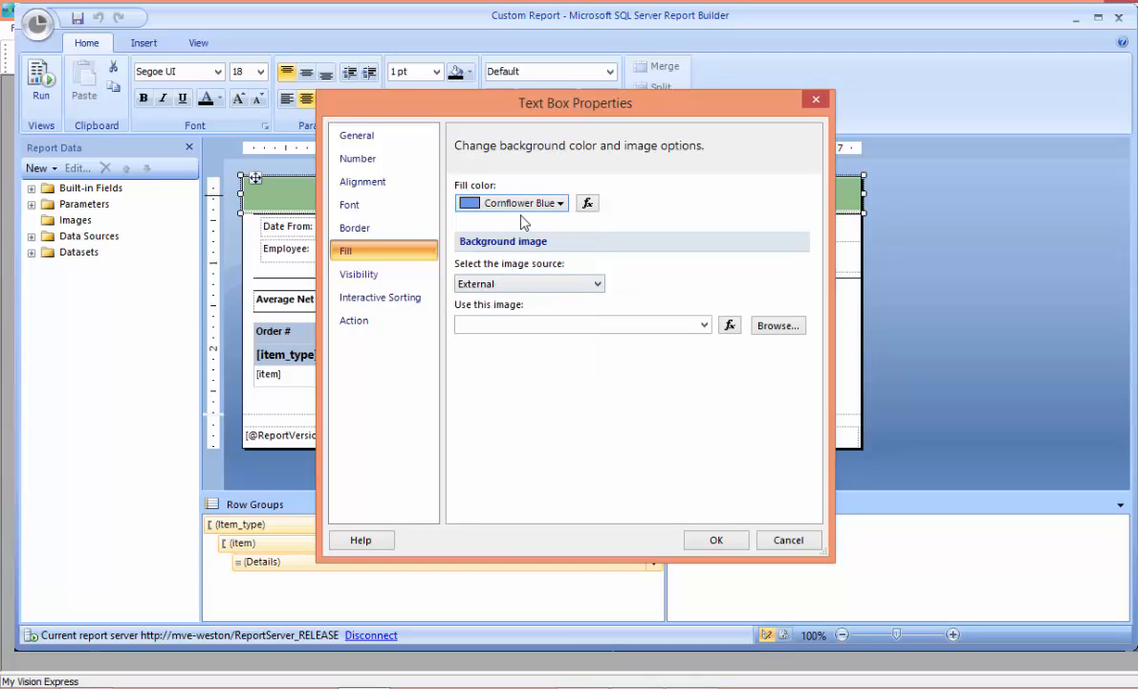
pyautogui.click(737, 542)
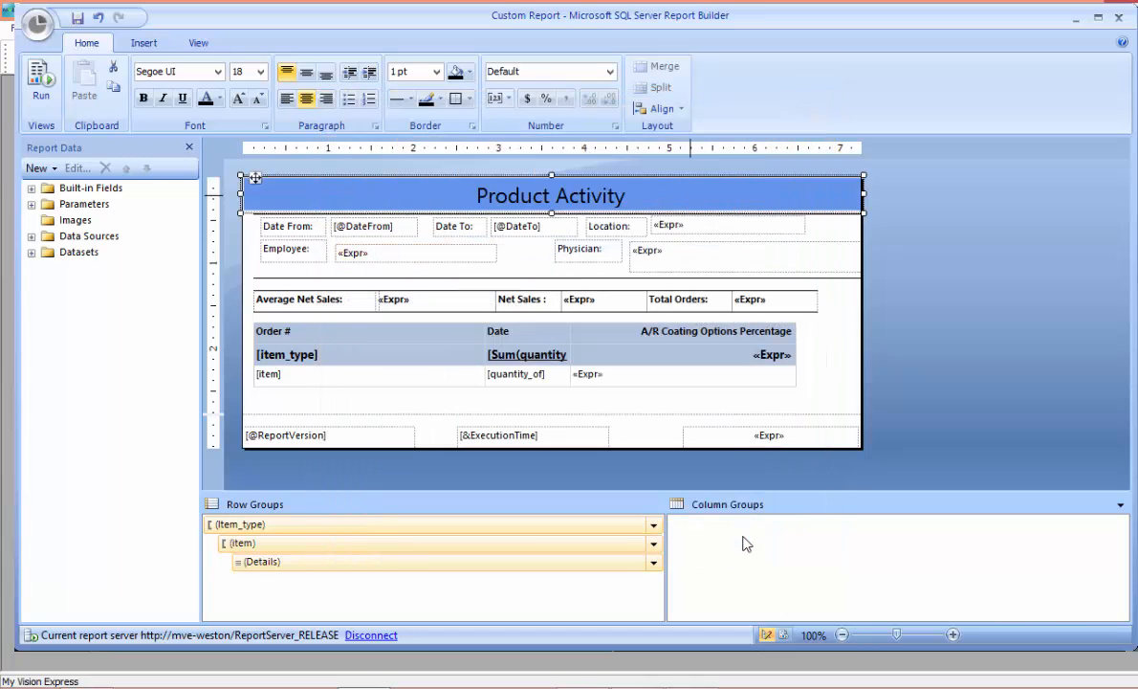
# - Set the horizontal alignment of the report title text box to Left
pyautogui.rightClick(637, 202)
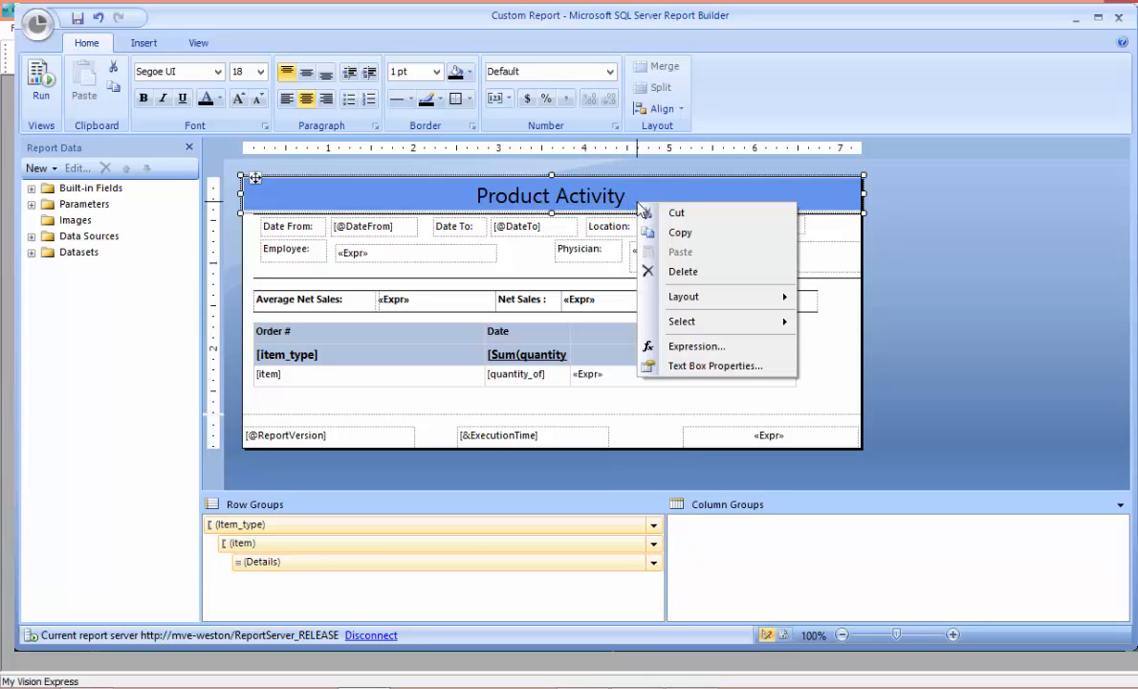
pyautogui.click(704, 365)
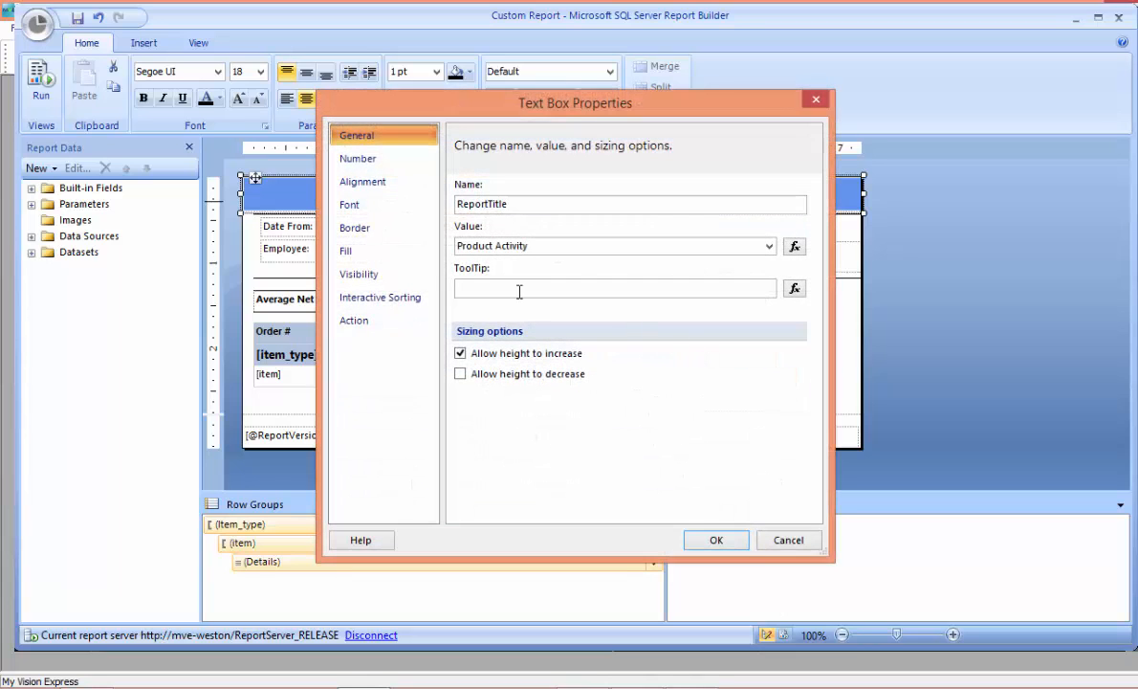
pyautogui.click(398, 187)
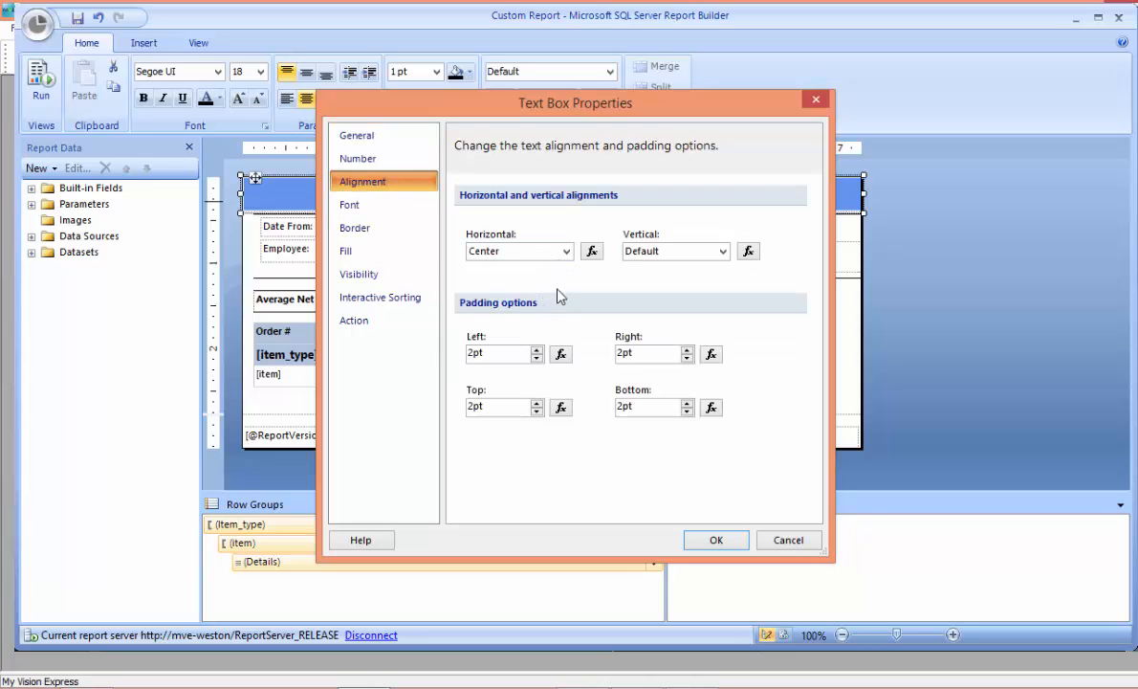
pyautogui.click(566, 251)
pyautogui.click(479, 284)
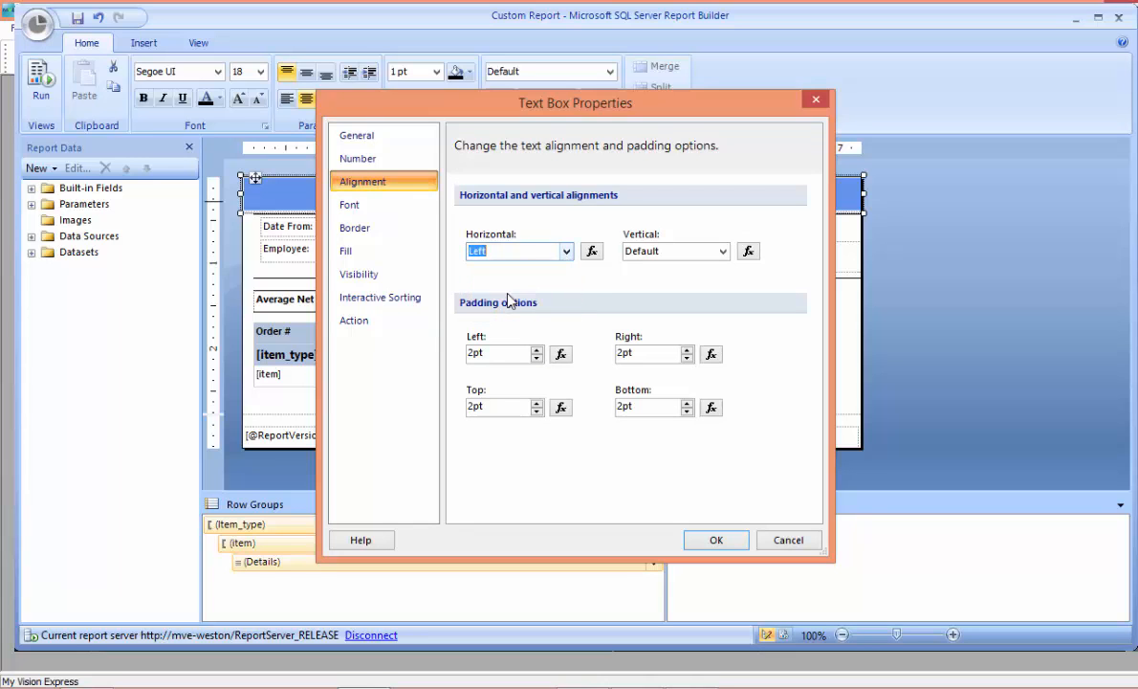
pyautogui.click(717, 539)
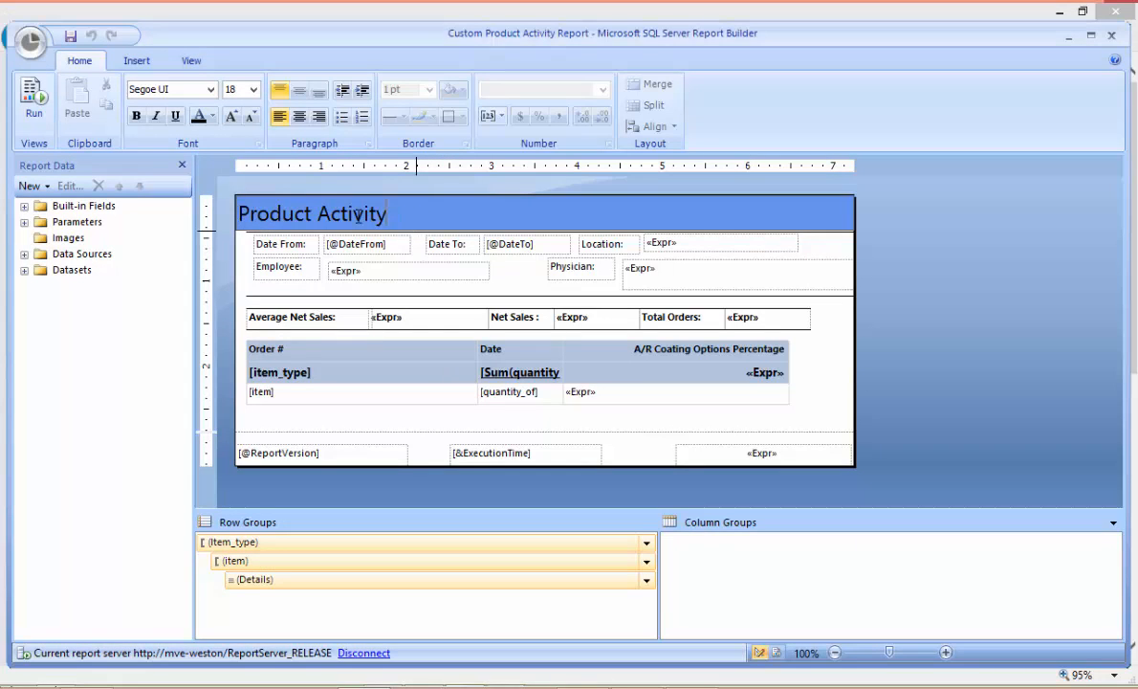
# - Change the report title text to "Custom Product Activity"
pyautogui.click(239, 219)
pyautogui.write('Custome')
pyautogui.press('BackSpace')
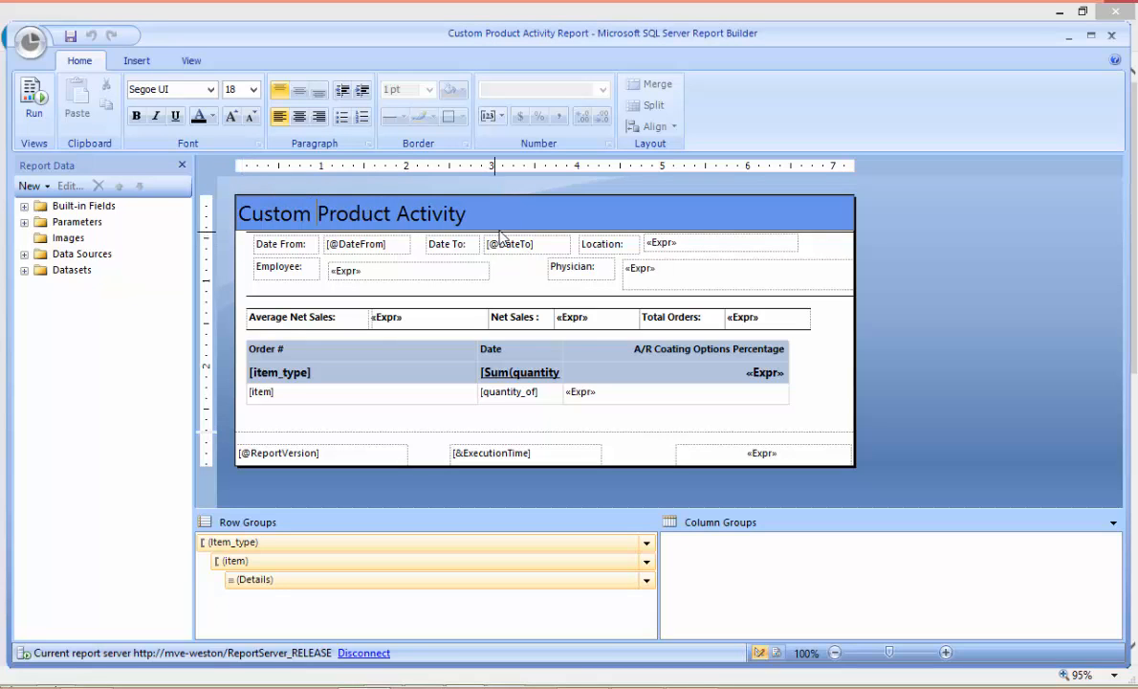
# - Try to delete the physicianid field from the Physician dataset
pyautogui.click(24, 270)
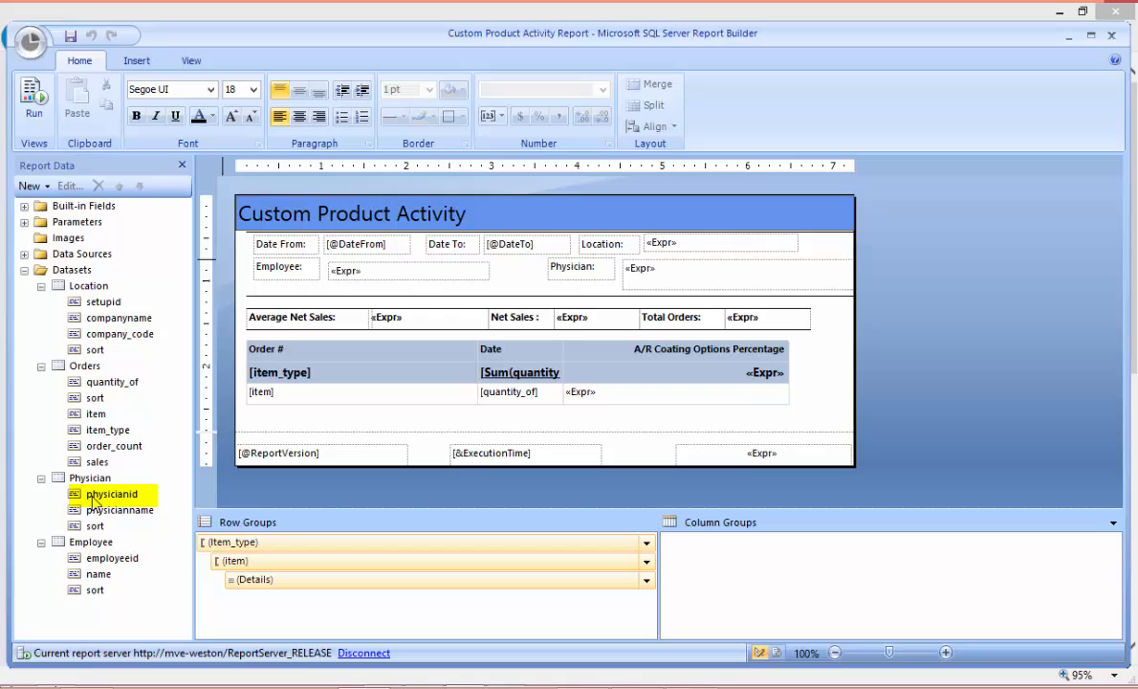
pyautogui.click(93, 497)
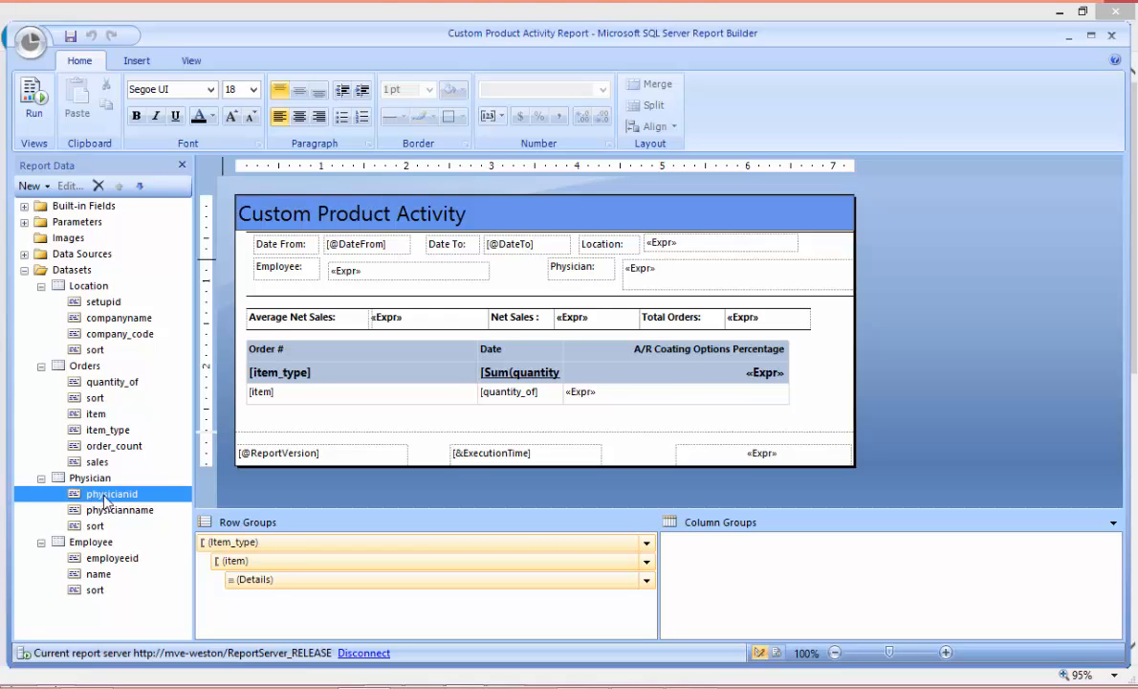
pyautogui.rightClick(127, 496)
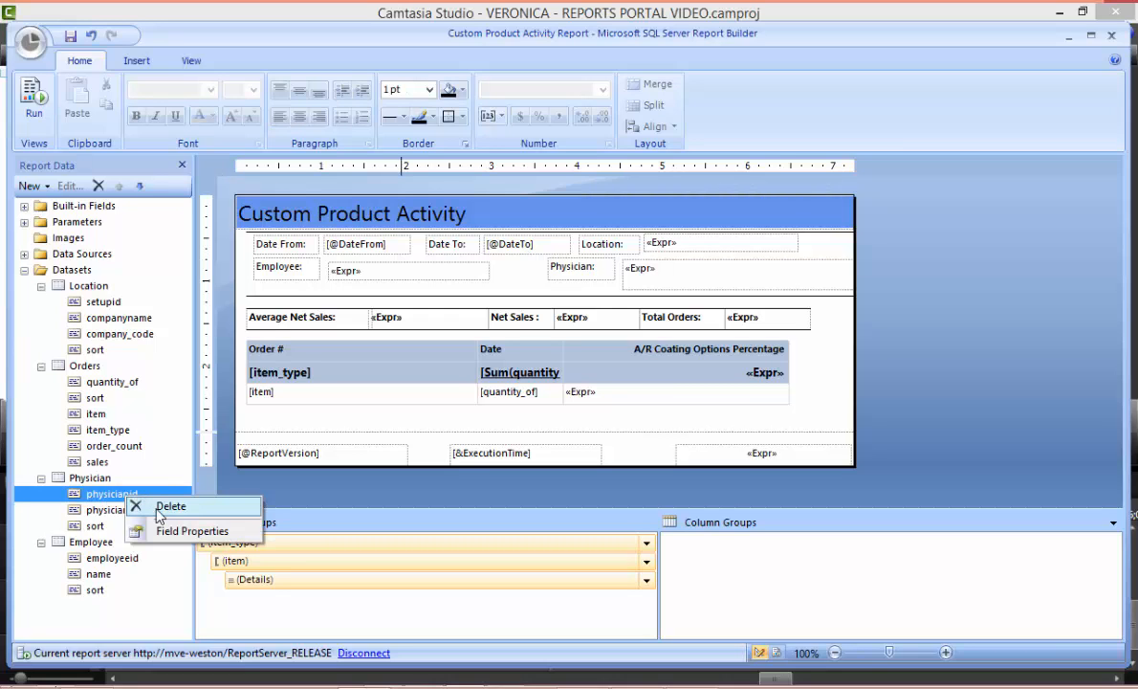
pyautogui.click(159, 513)
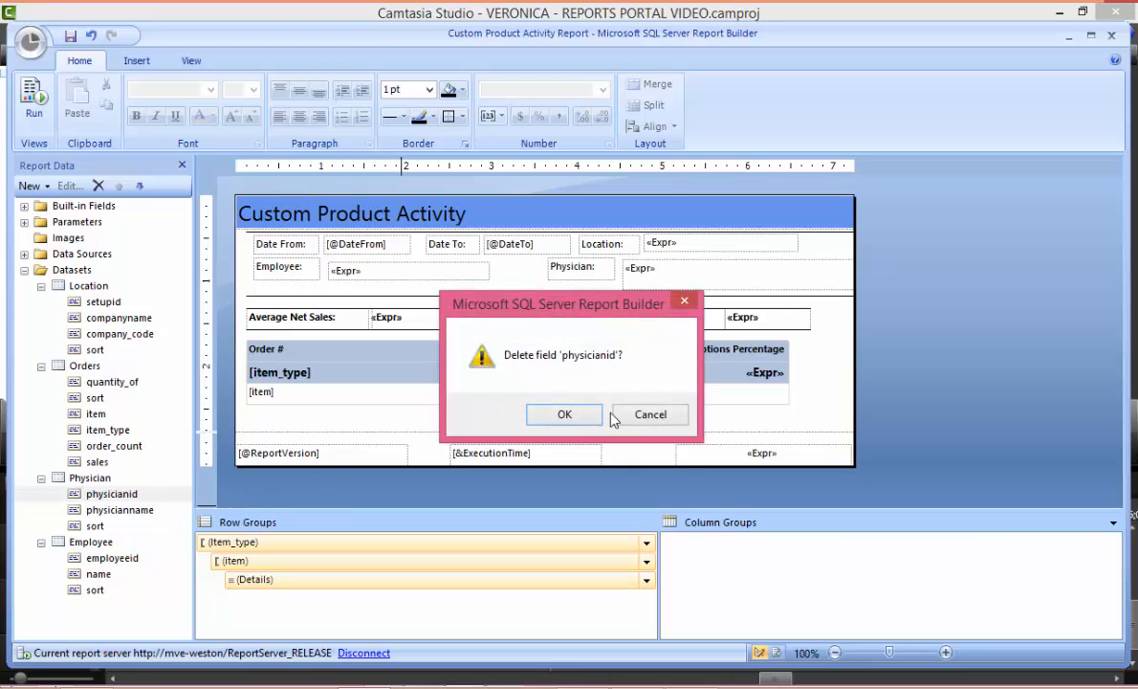
pyautogui.click(565, 414)
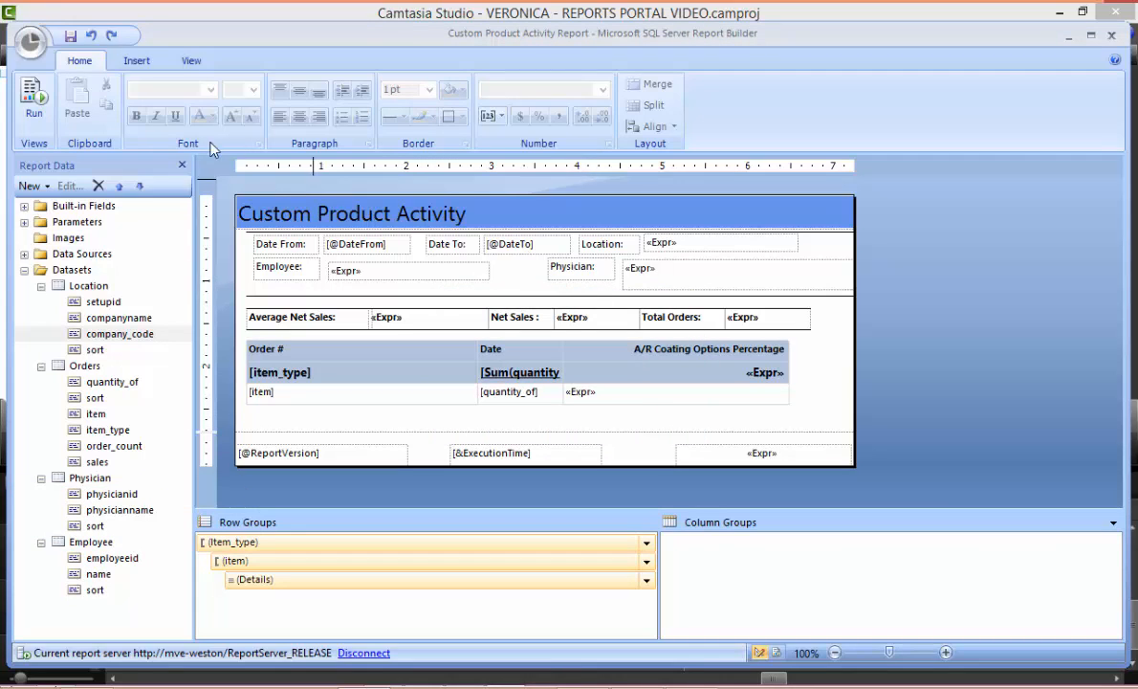
# - Save the customized report, and open the Productivity folder under Custom RELEASE in the report portal
pyautogui.click(69, 39)
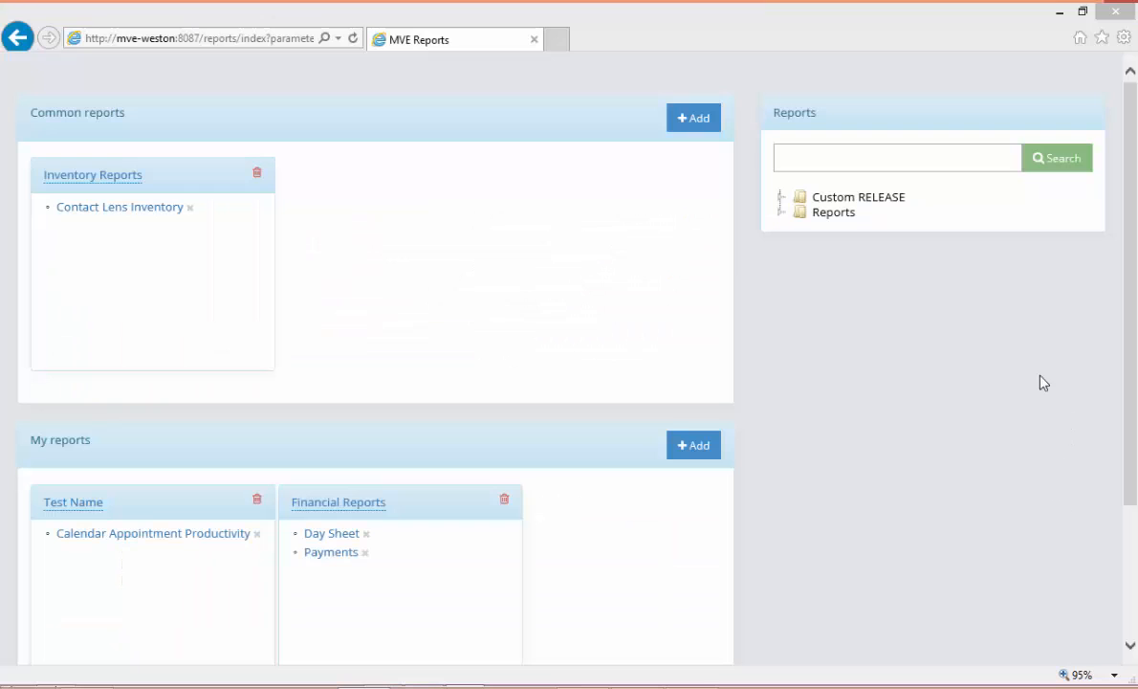
pyautogui.click(805, 203)
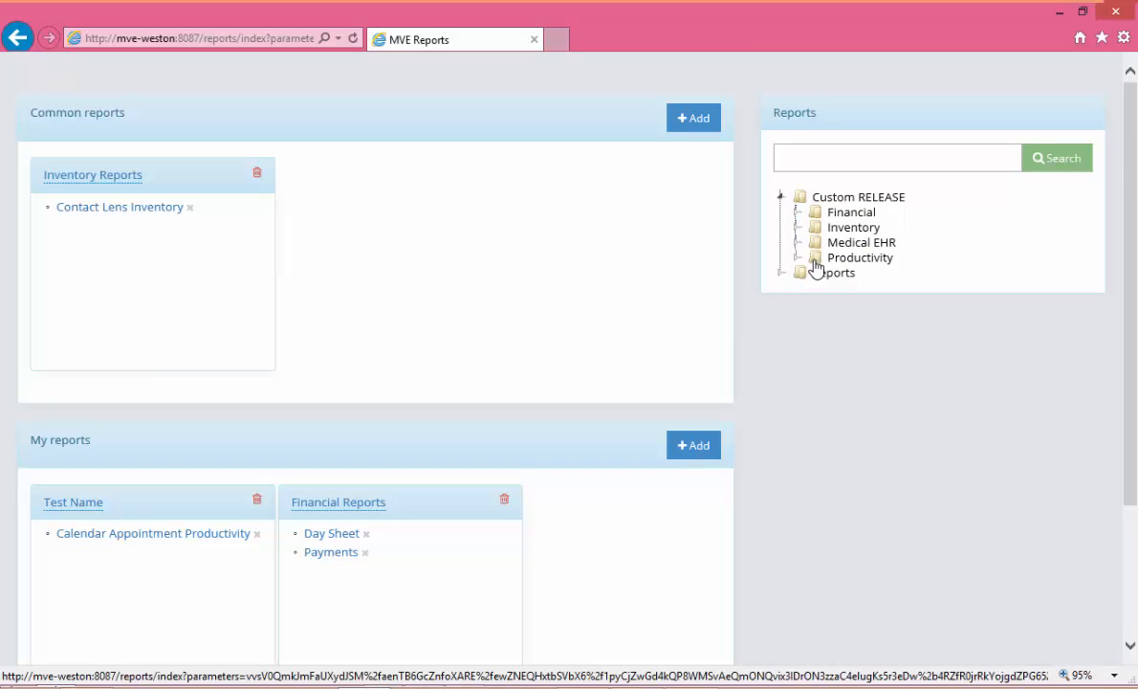
pyautogui.click(816, 260)
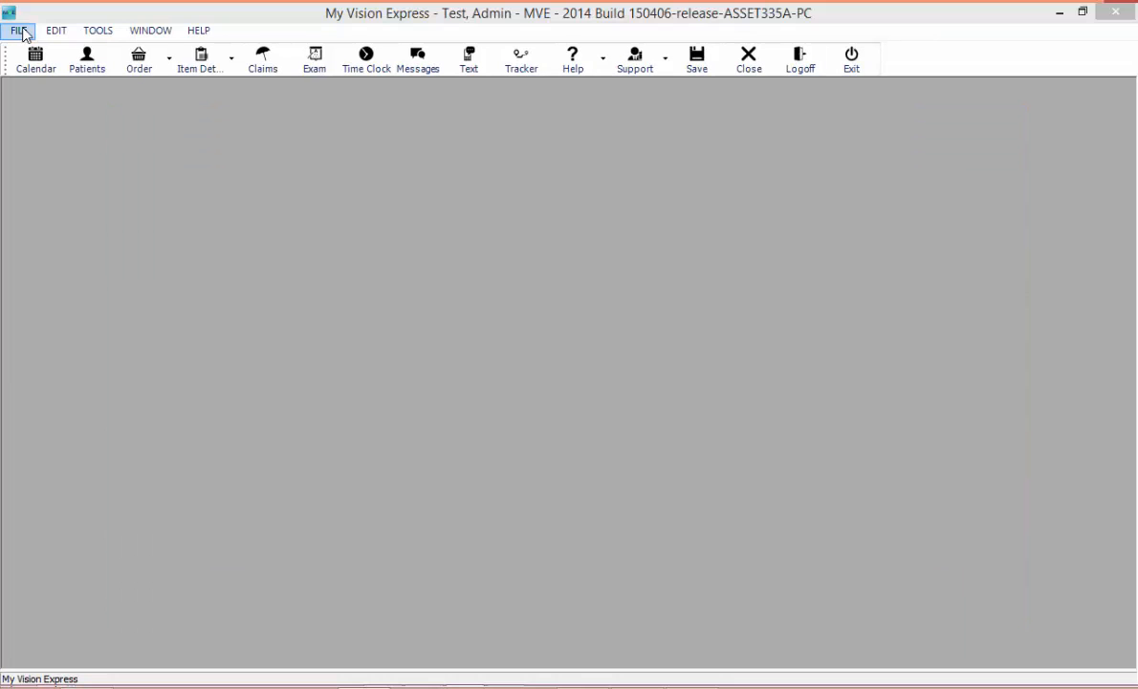
# - Switch to My Vision Express and open the report subscriptions page
pyautogui.click(19, 28)
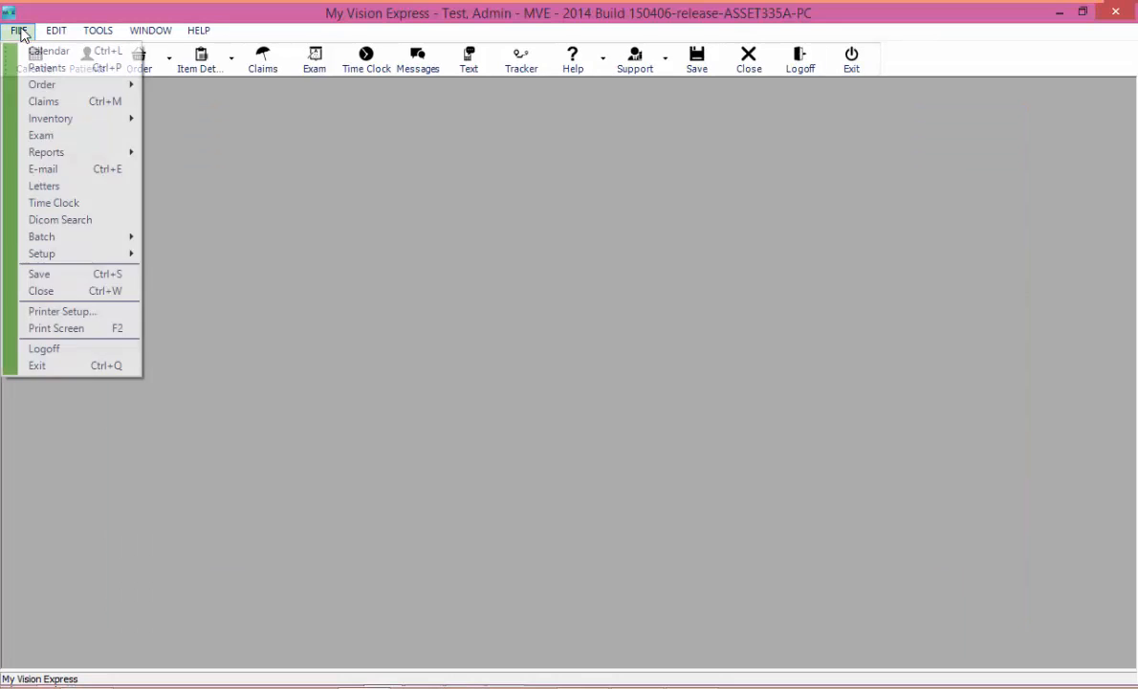
pyautogui.moveTo(67, 159)
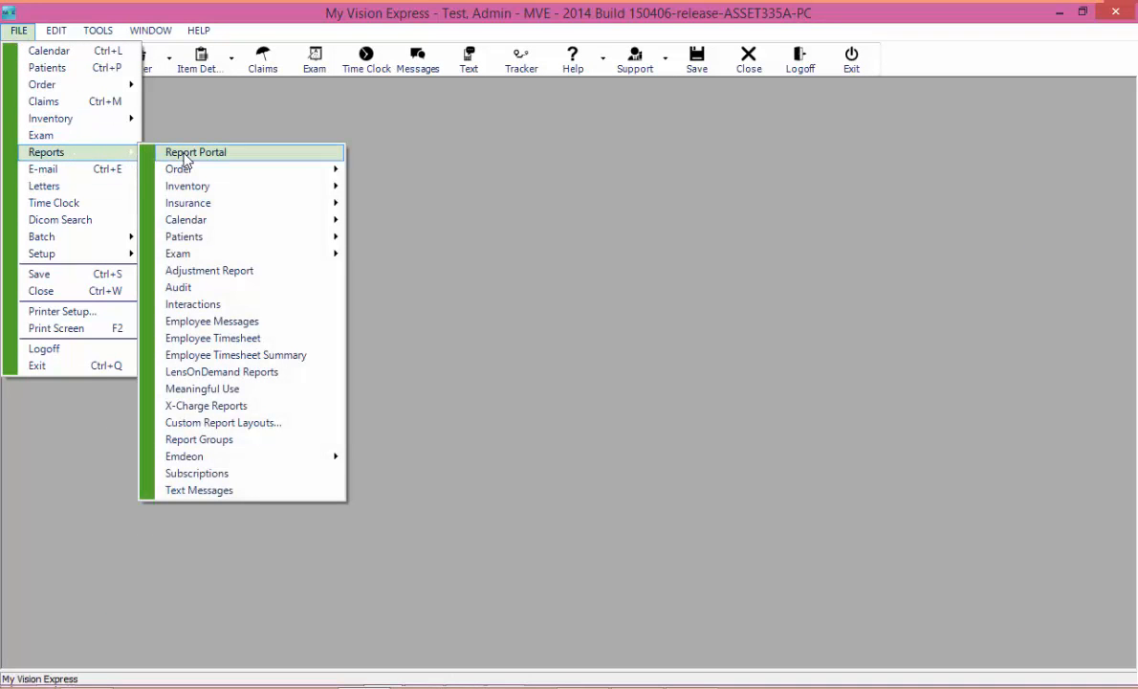
pyautogui.click(241, 474)
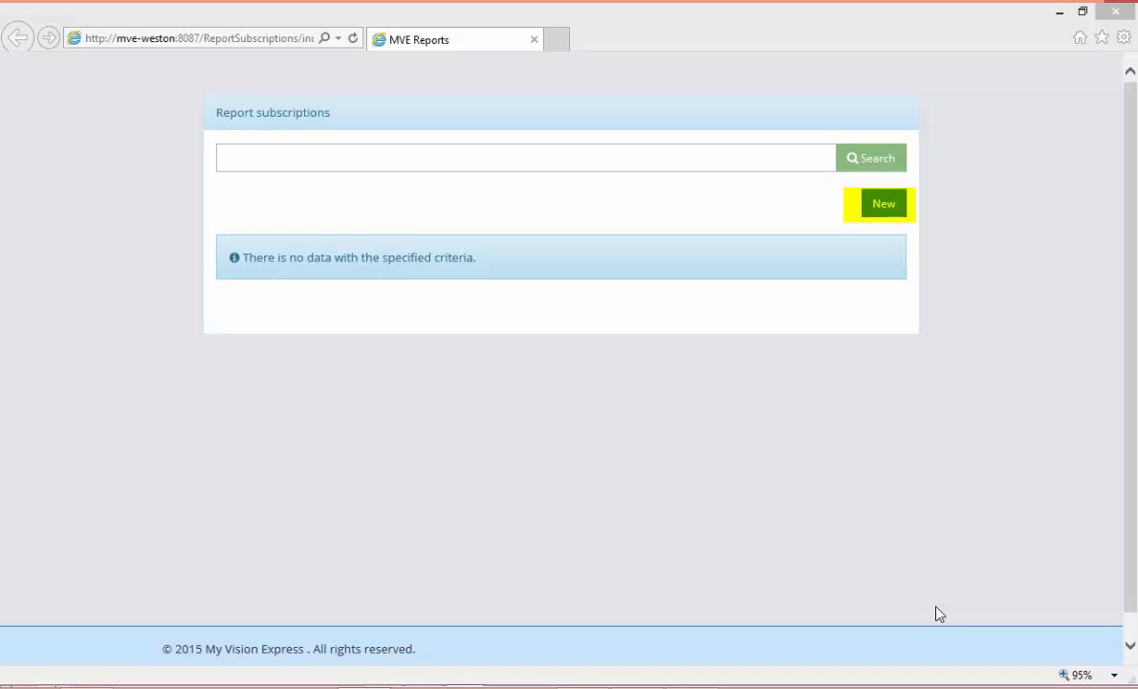
# - Start a new report subscription for the Day Sheet report, finding it by searching for "Day"
pyautogui.click(884, 205)
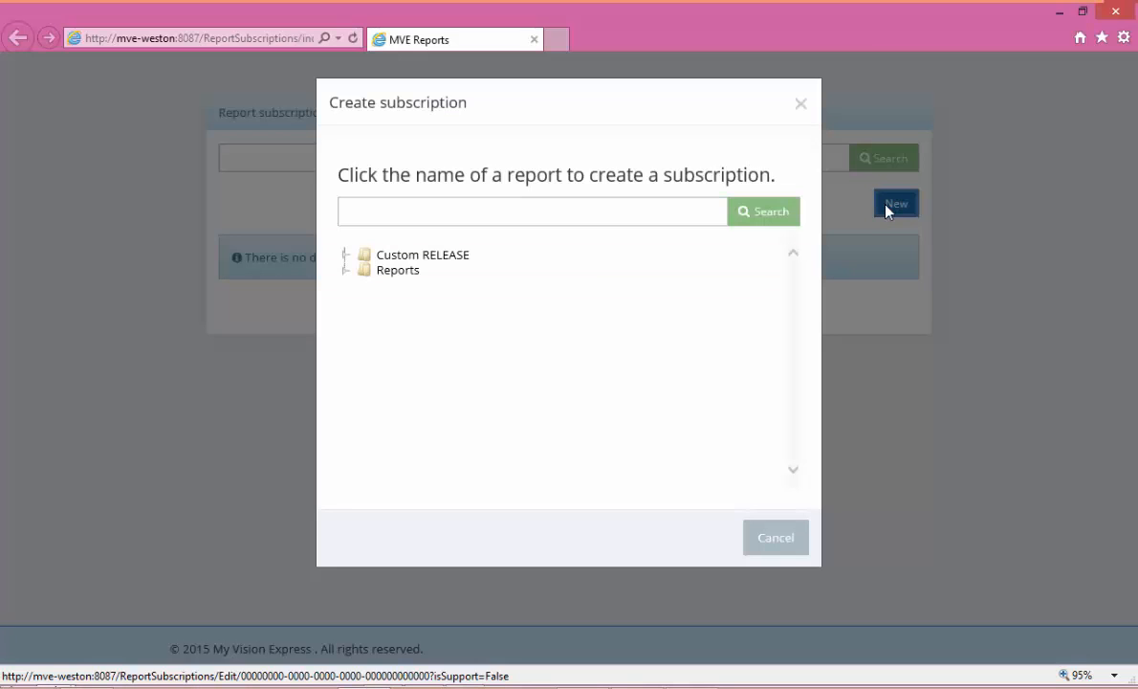
pyautogui.click(525, 215)
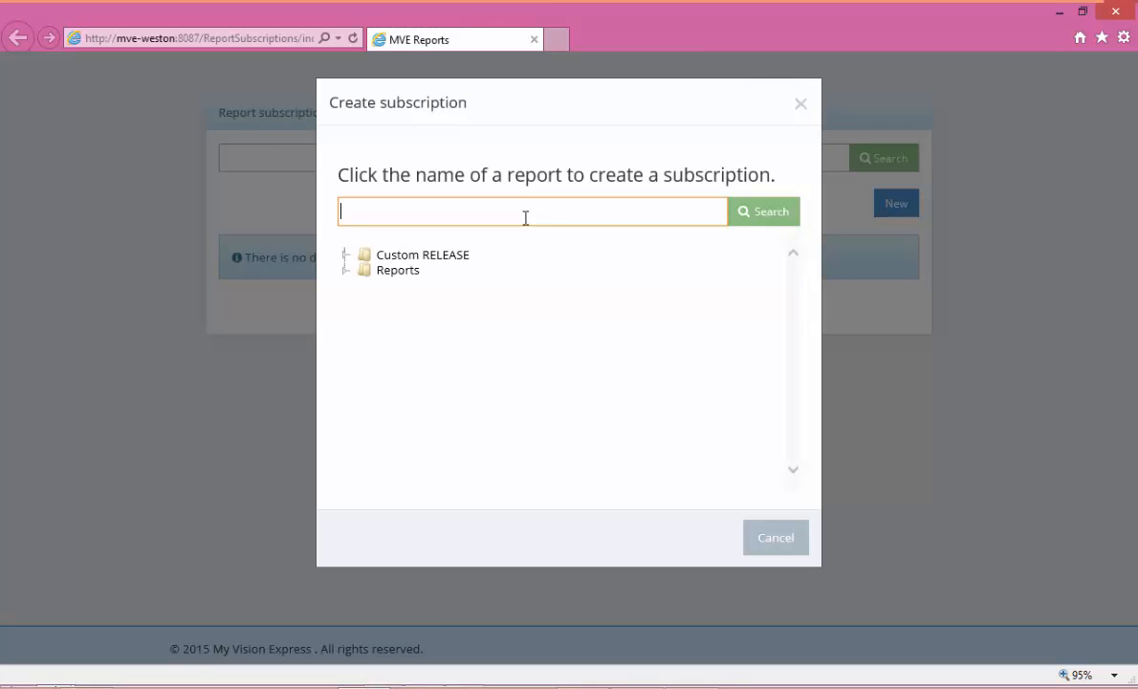
pyautogui.write('Day')
pyautogui.press('Return')
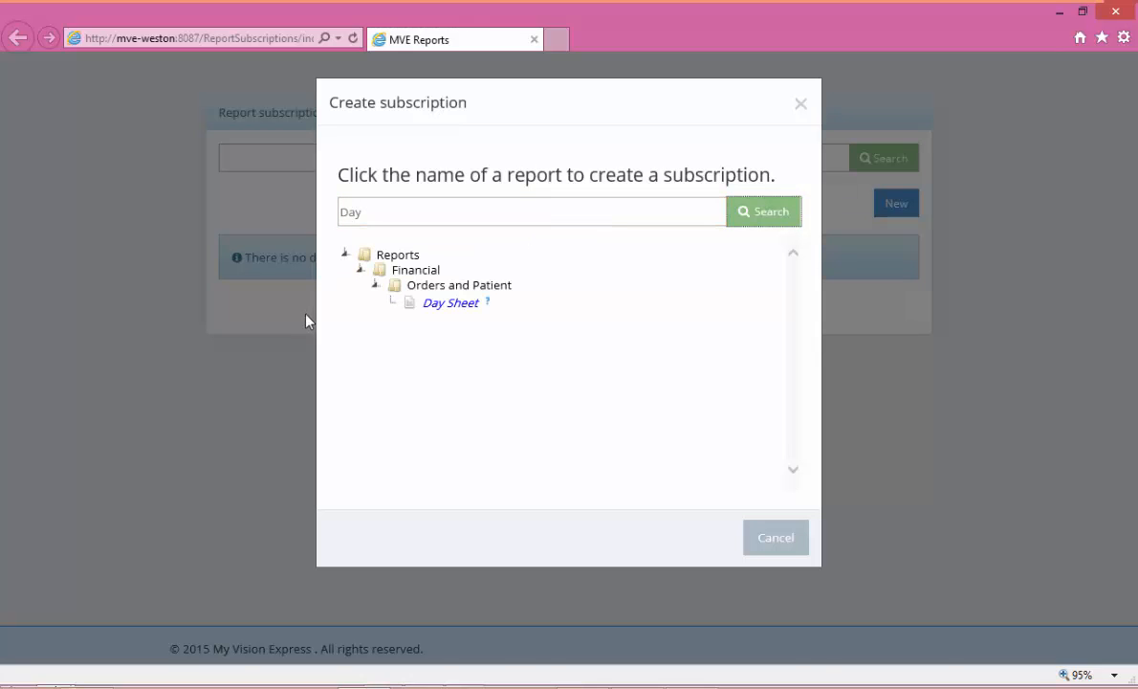
pyautogui.click(449, 303)
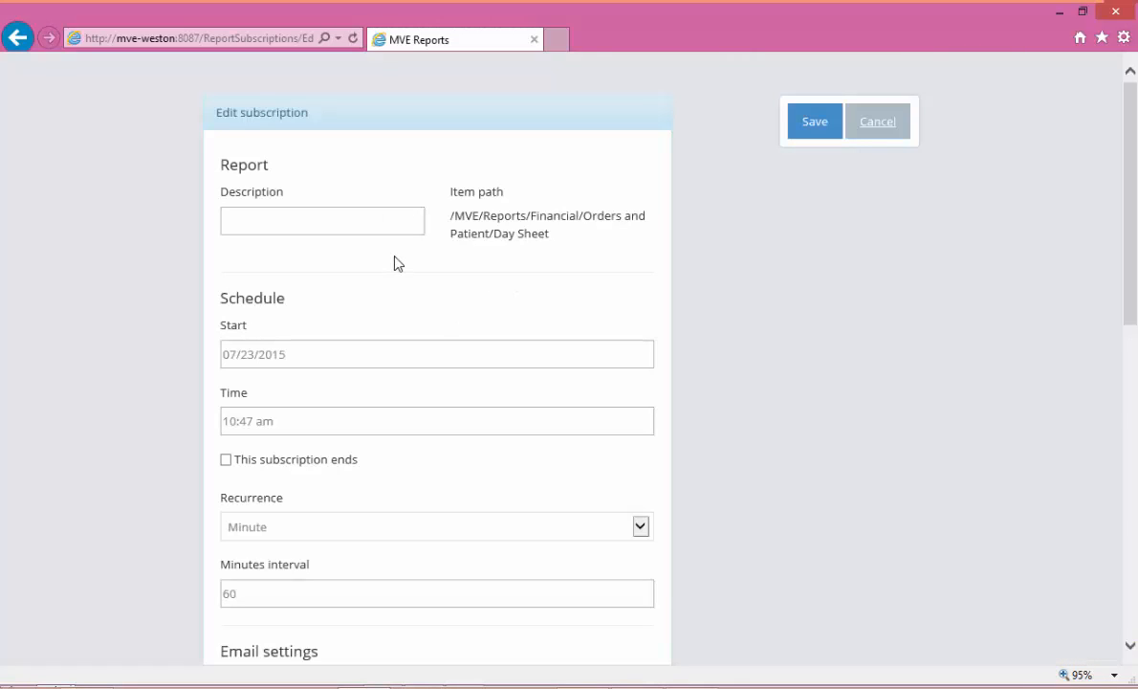
# - Describe the subscription as "Day Sheet" and schedule it weekly with a weeks interval of 1, ending on 07/23/2015
pyautogui.click(362, 226)
pyautogui.write('Day Sheet')
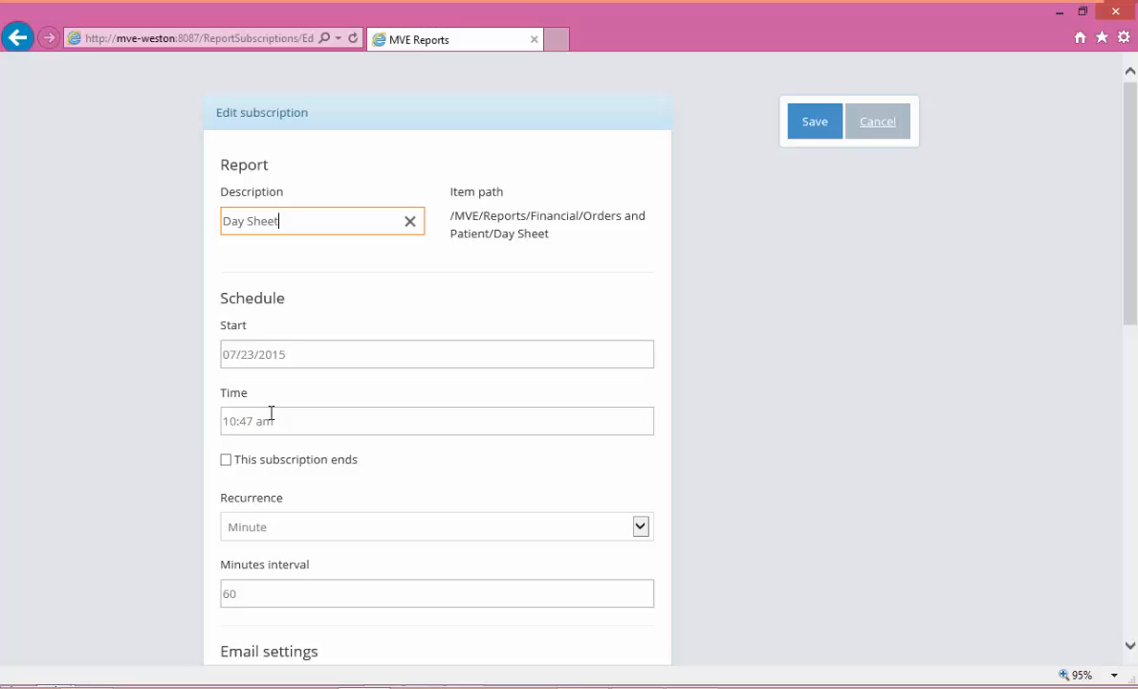
pyautogui.click(226, 460)
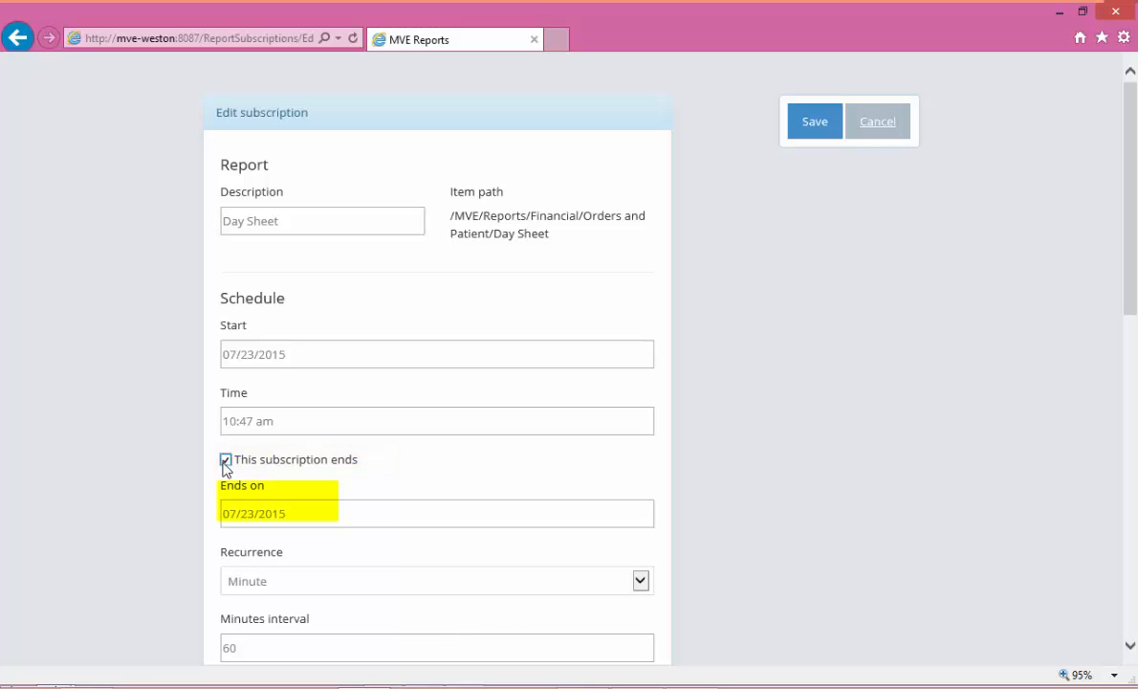
pyautogui.scroll(-1, 278, 473)
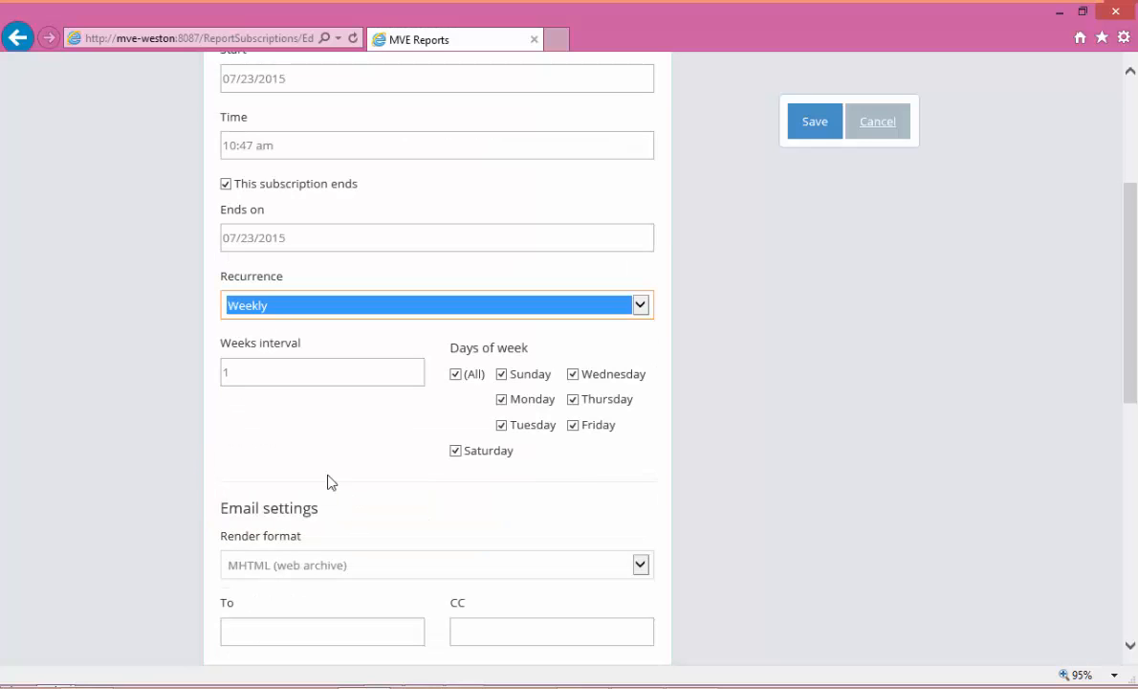
pyautogui.click(254, 372)
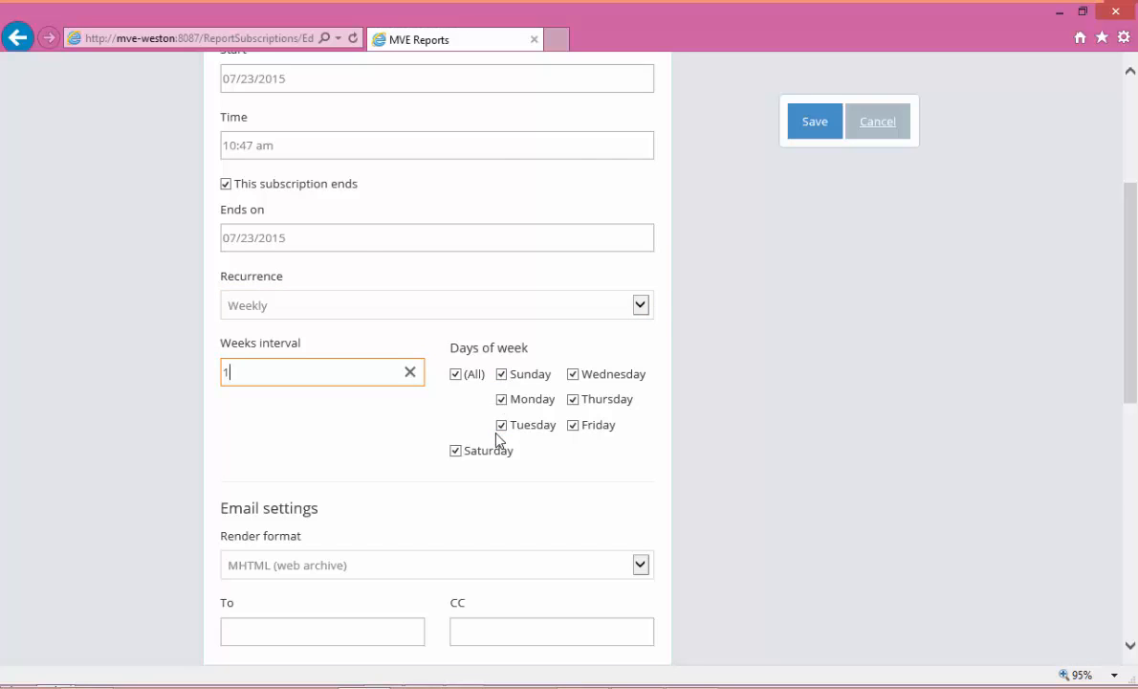
# - Choose MHTML (web archive) as the render format and enter the recipient's email address in the email settings
pyautogui.scroll(-3, 497, 438)
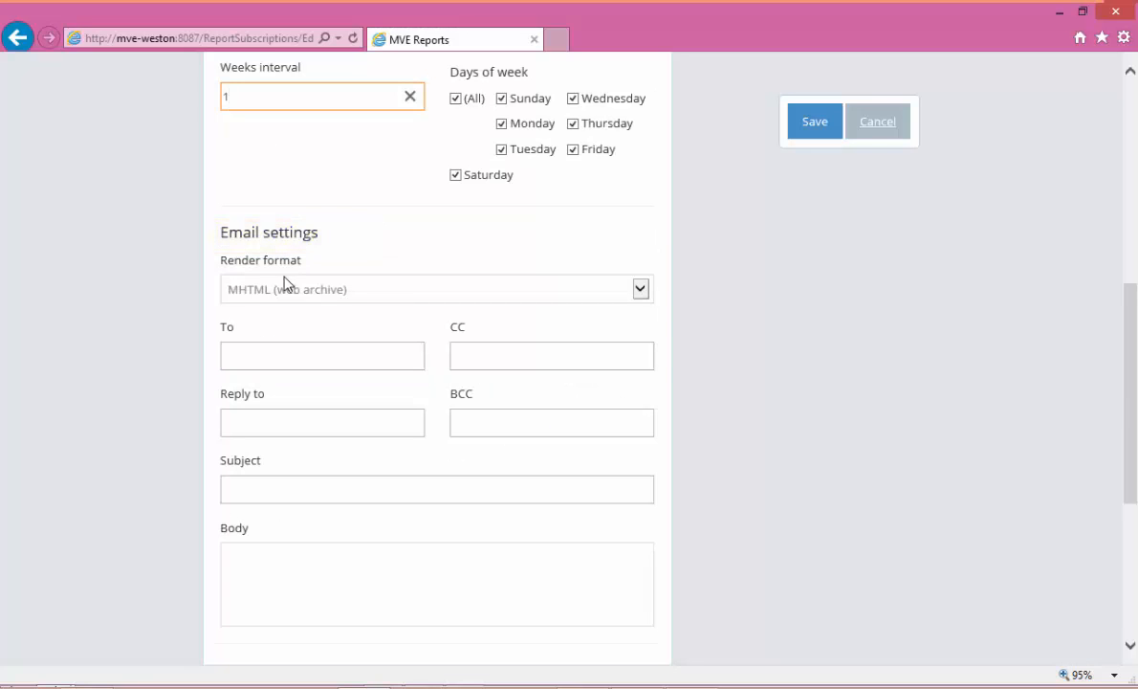
pyautogui.click(424, 298)
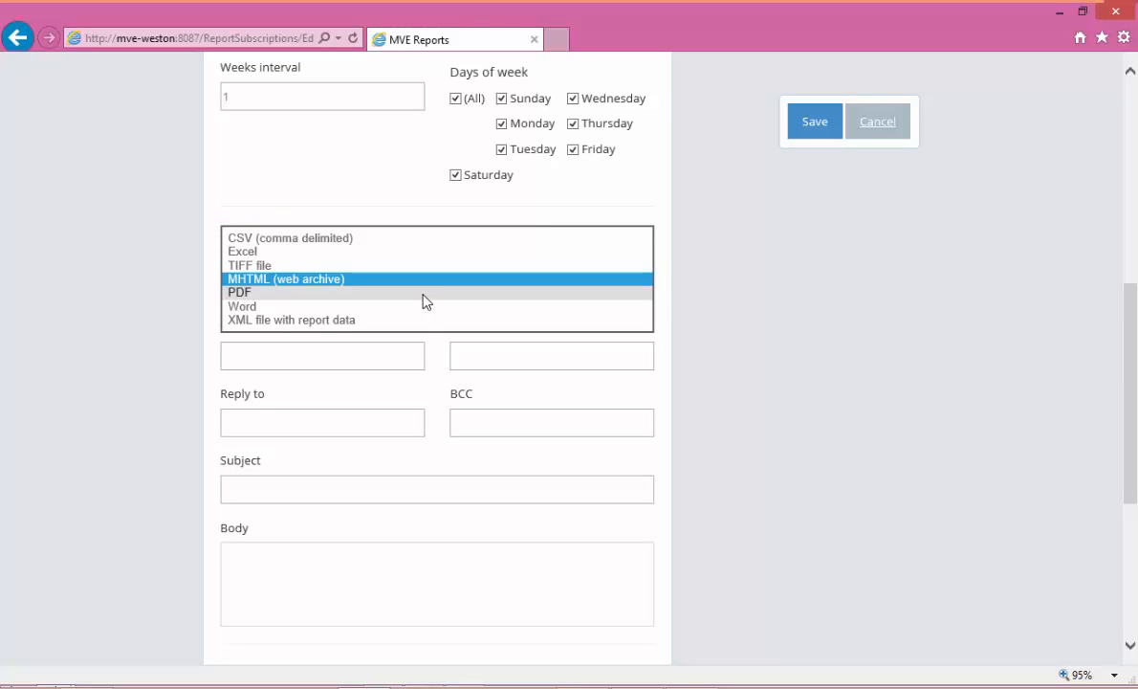
pyautogui.click(326, 278)
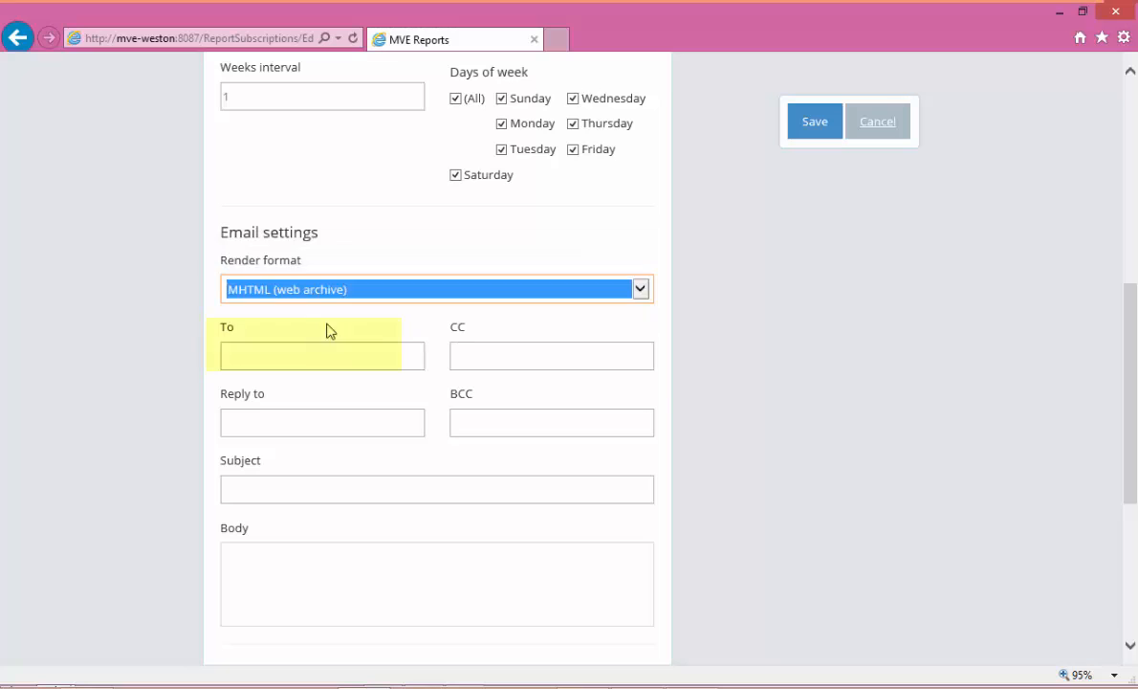
pyautogui.click(286, 352)
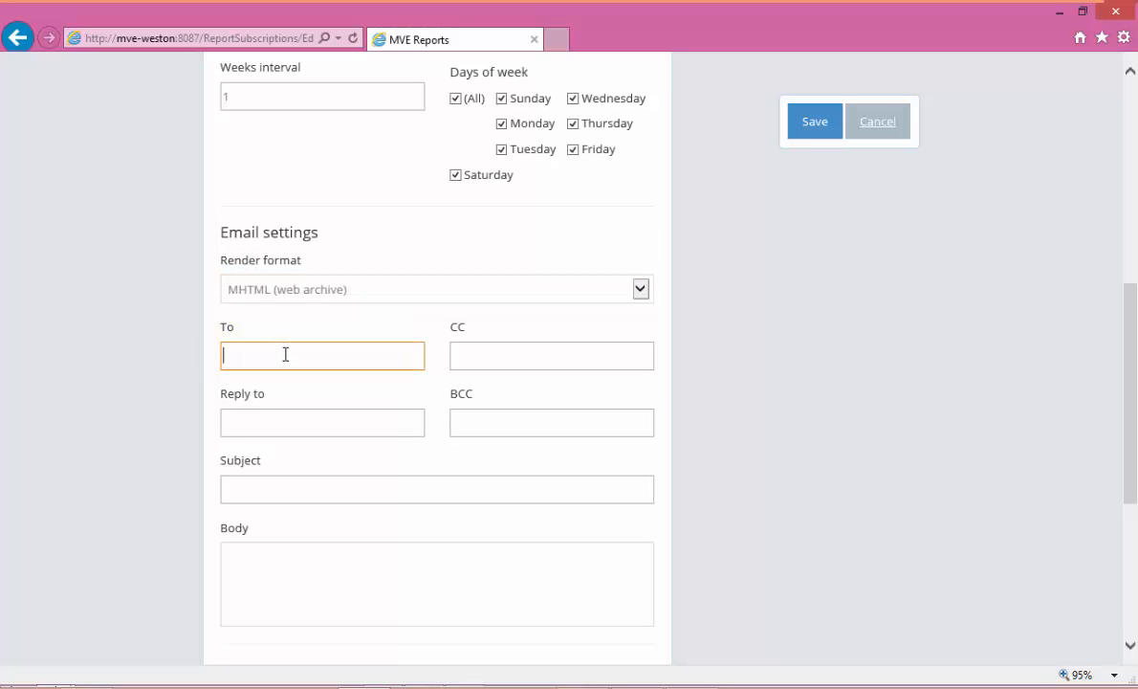
pyautogui.write('noname@emailcom')
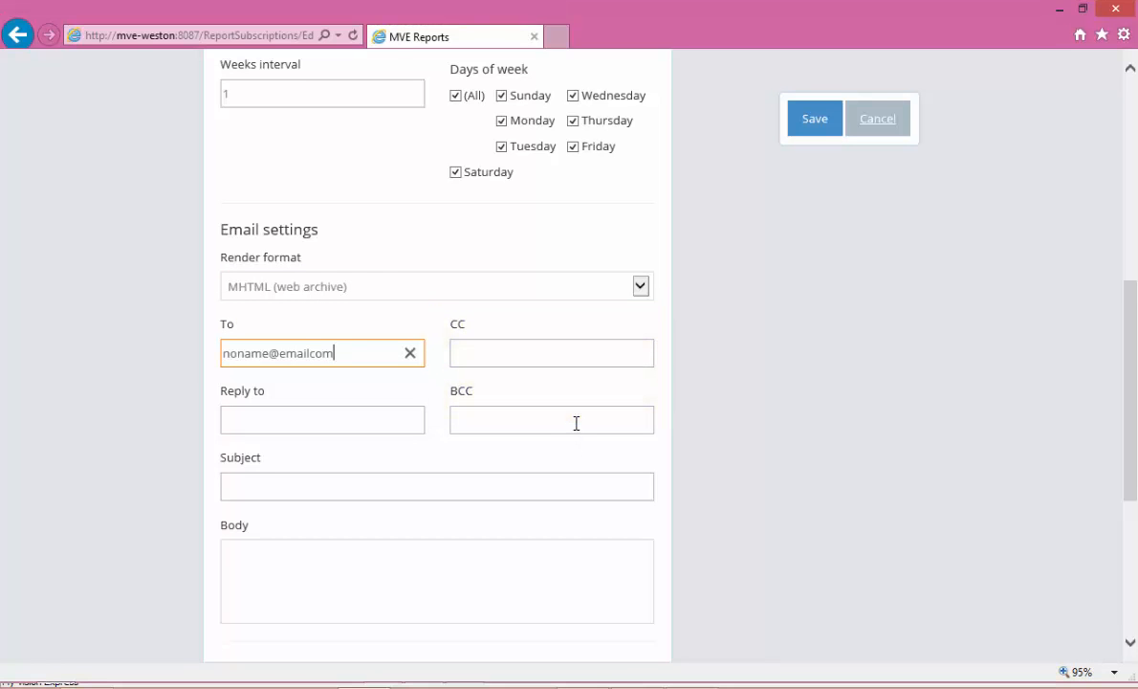
# - Set the email subject to "Day Sheet", leaving the reply-to and body empty, and save the subscription
pyautogui.click(309, 422)
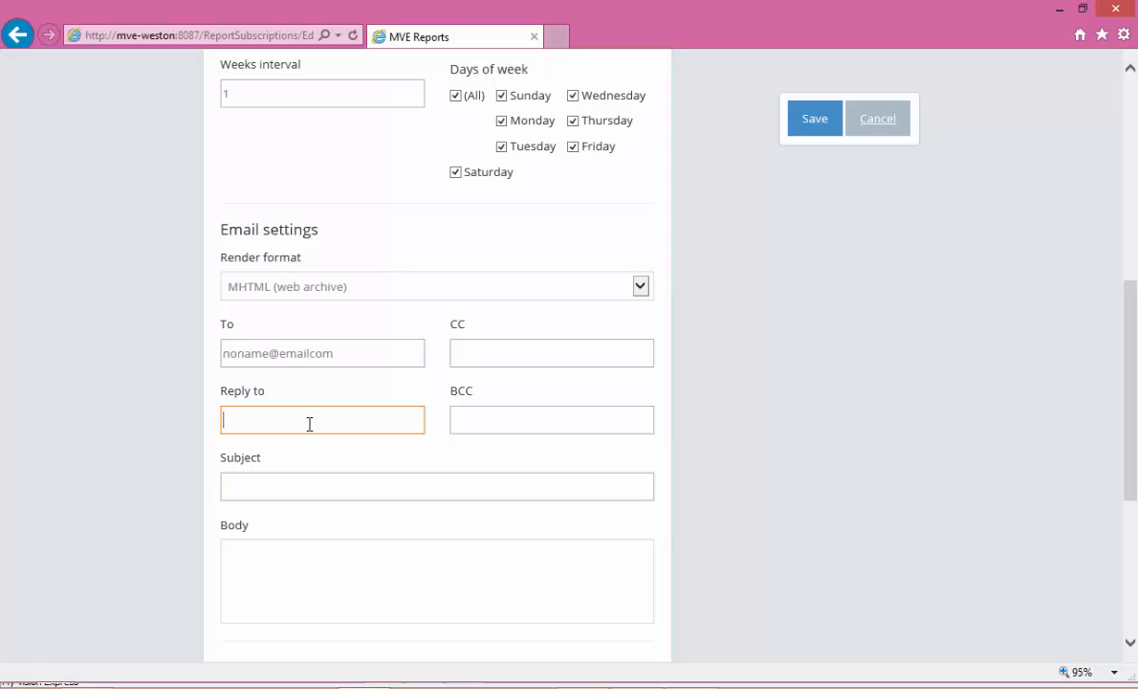
pyautogui.click(311, 482)
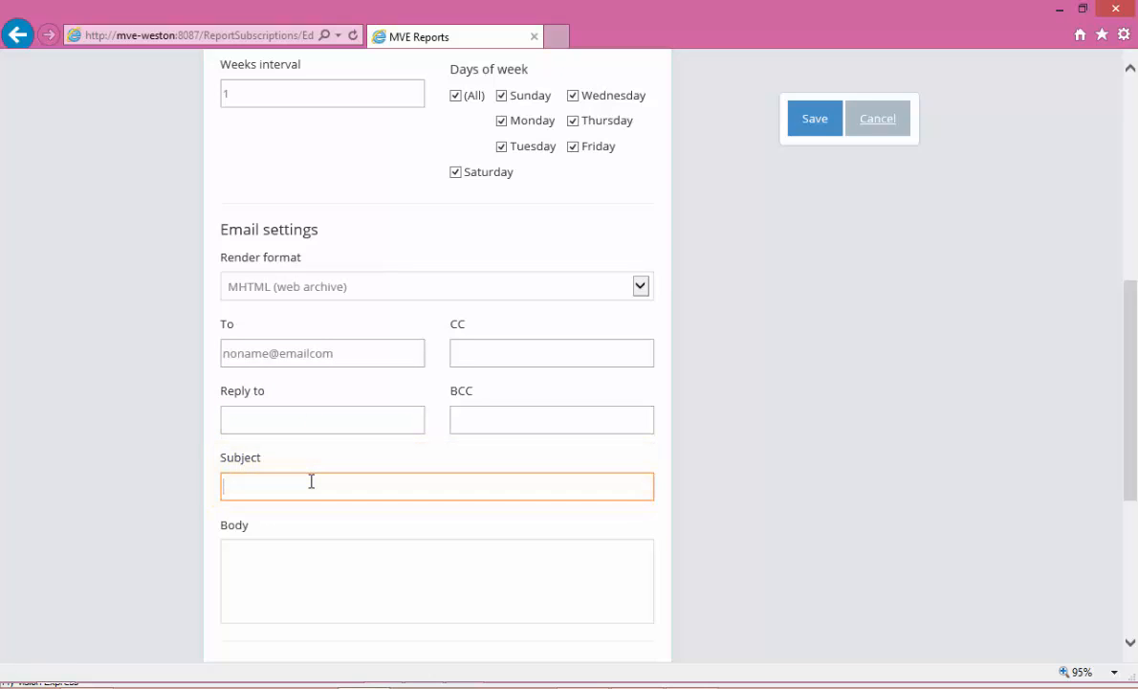
pyautogui.write('Day Sheet')
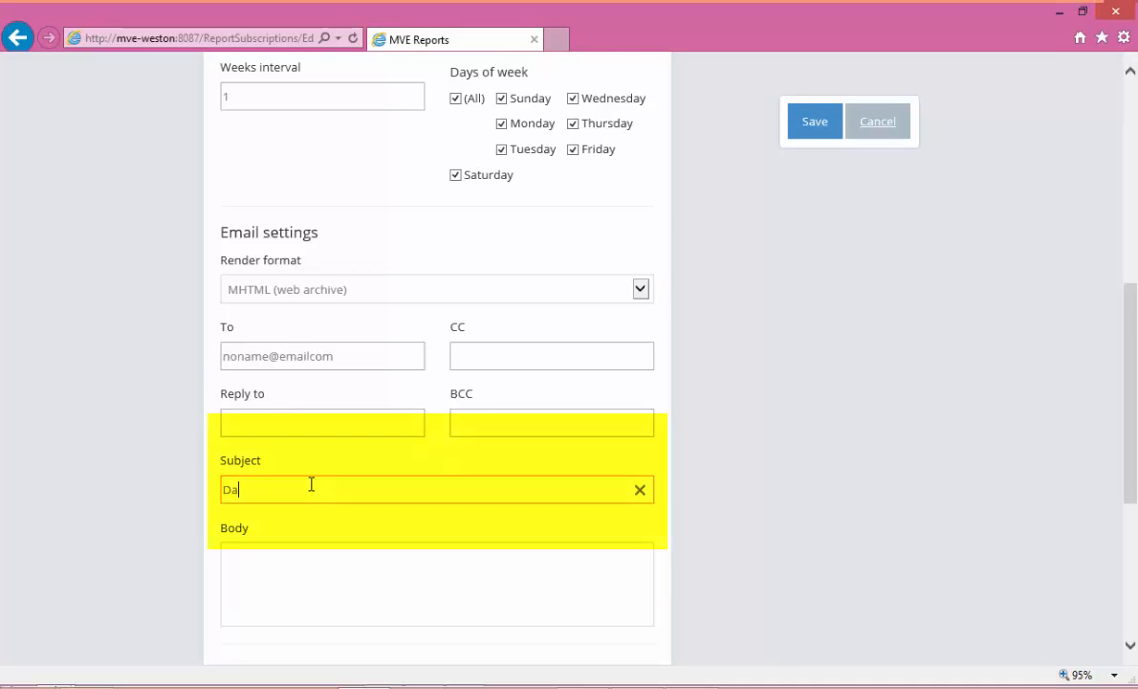
pyautogui.press('Tab')
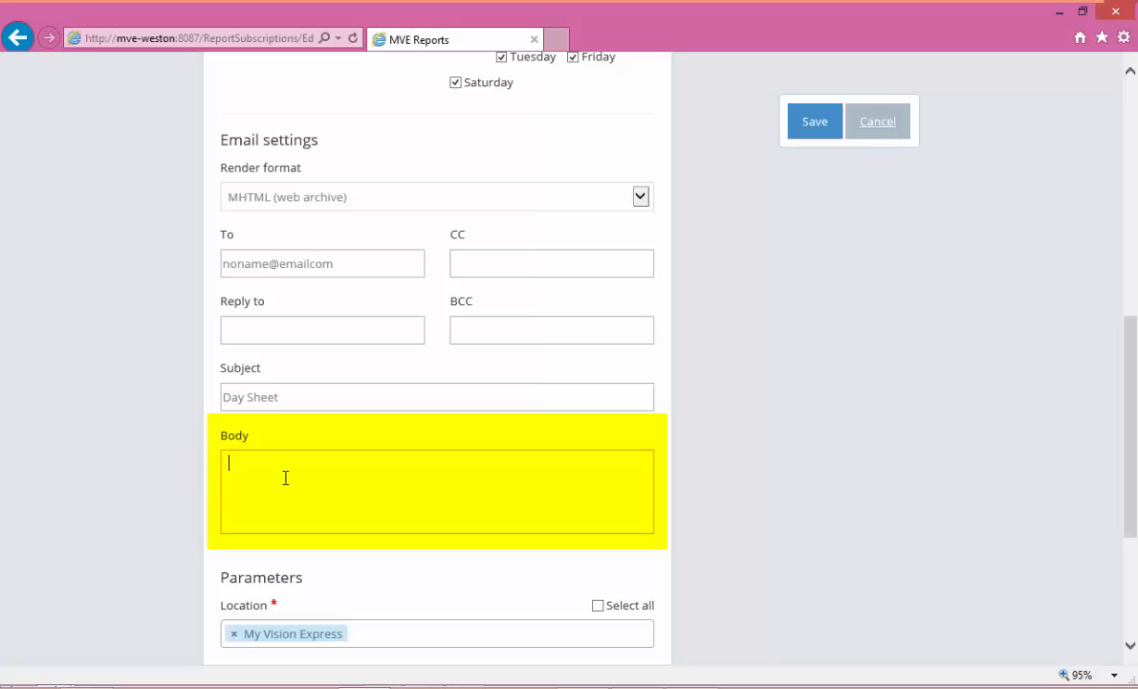
pyautogui.scroll(-3, 285, 477)
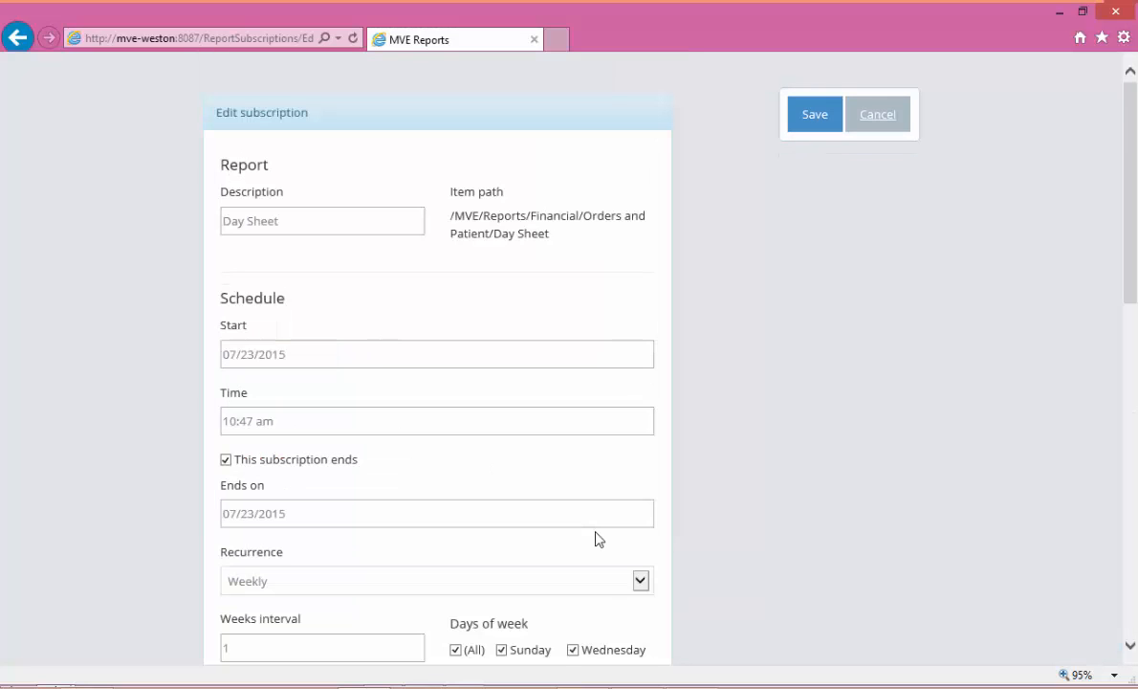
pyautogui.click(829, 123)
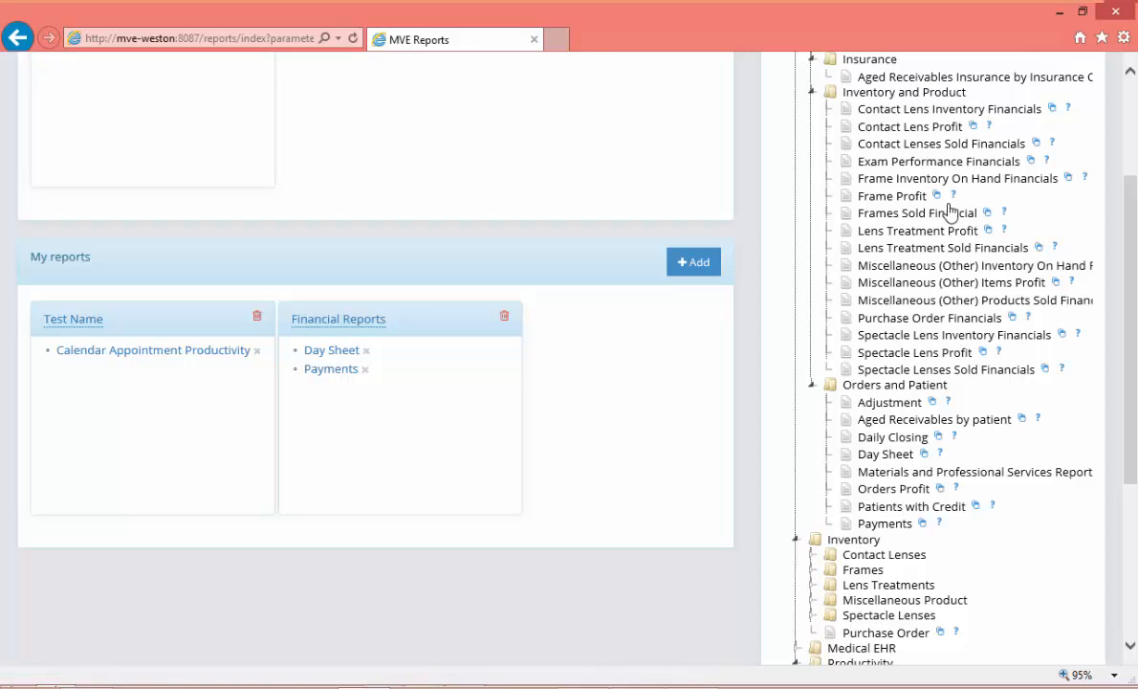
# - Open the Frame Profit report's help, and look through the Report Portal Reports Quick Reference Guide from Support Central's Reports Portal (SSRS) knowledgebase
pyautogui.click(955, 197)
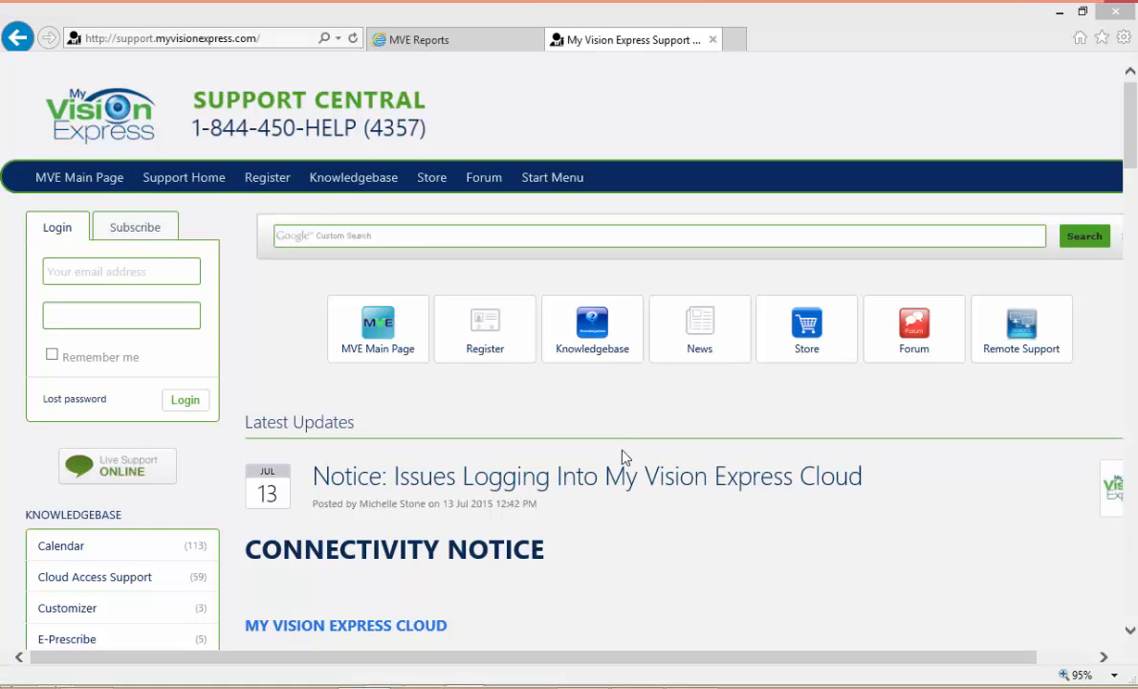
pyautogui.click(586, 329)
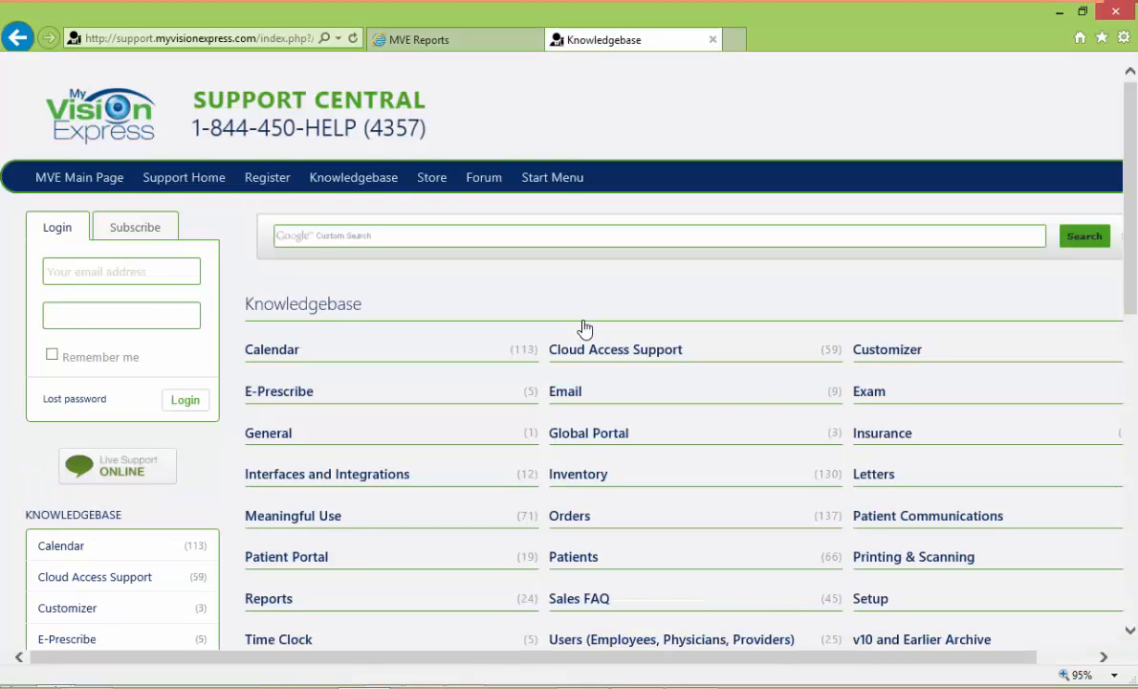
pyautogui.click(273, 600)
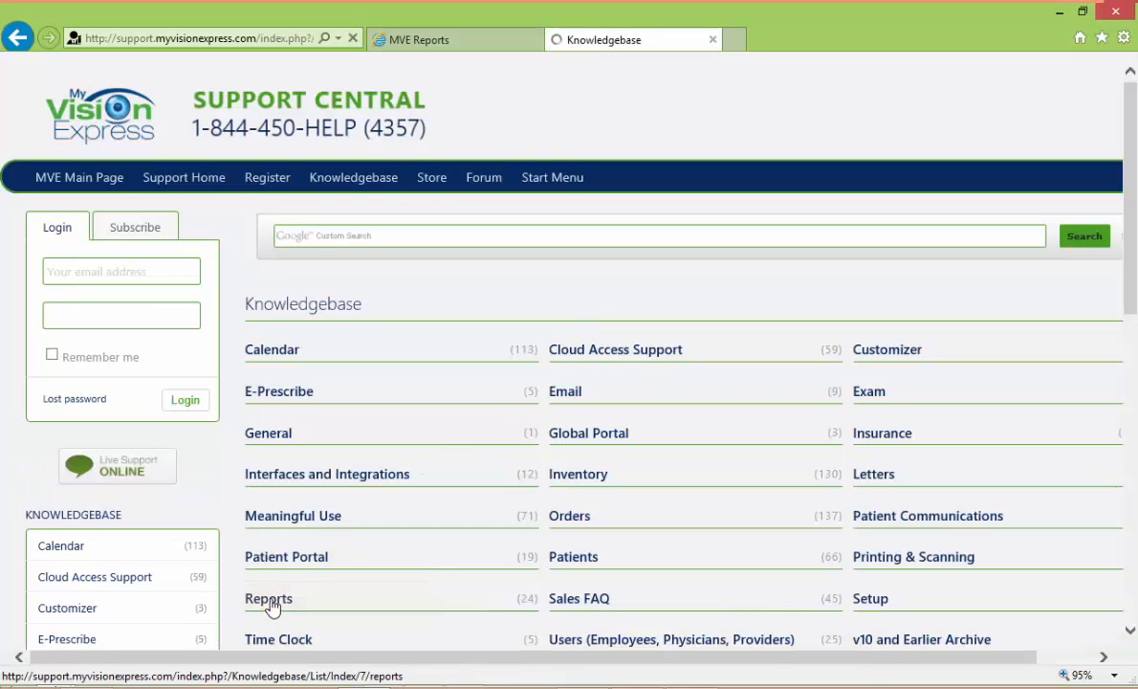
pyautogui.click(321, 354)
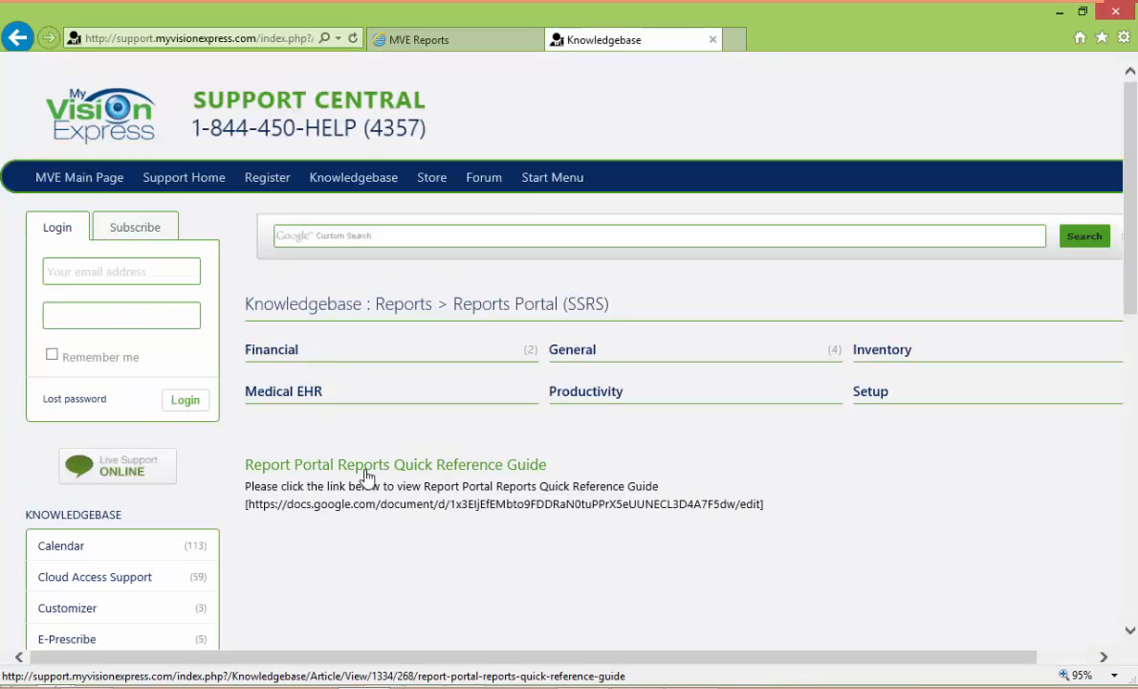
pyautogui.click(366, 475)
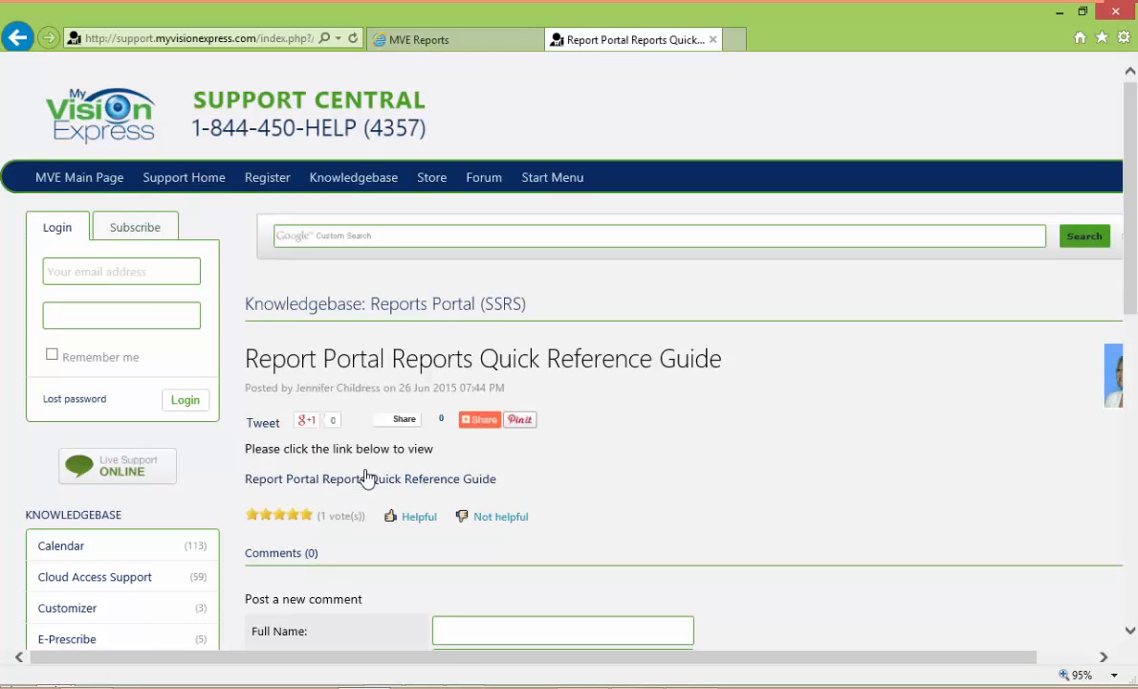
pyautogui.click(368, 479)
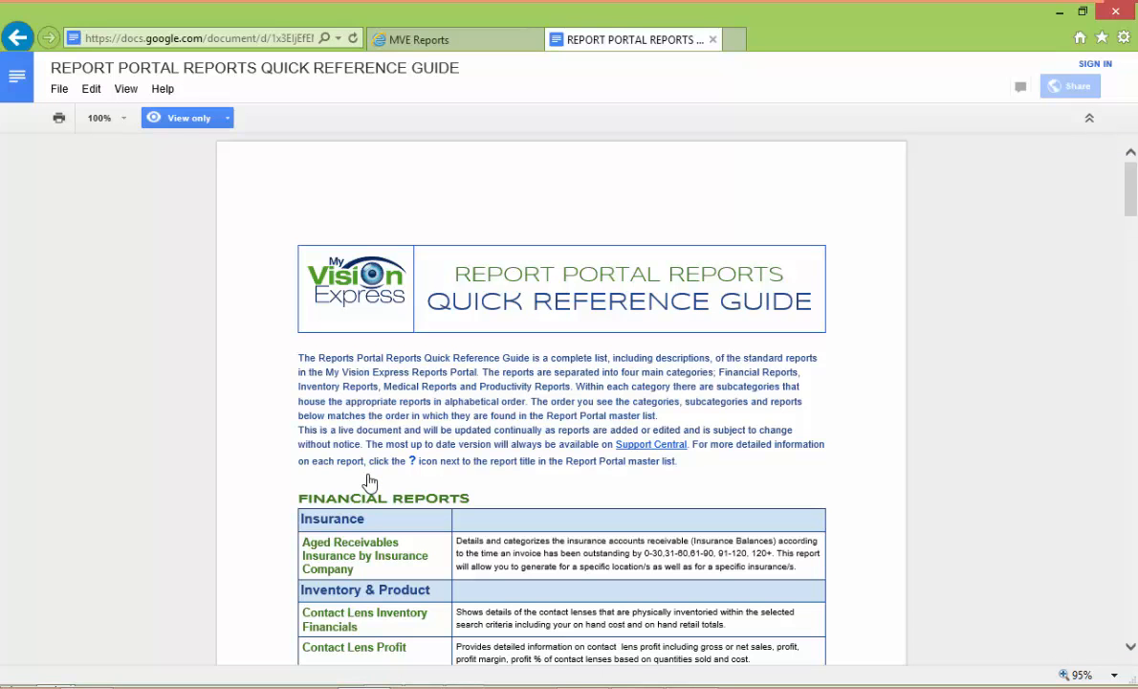
pyautogui.scroll(-4, 373, 483)
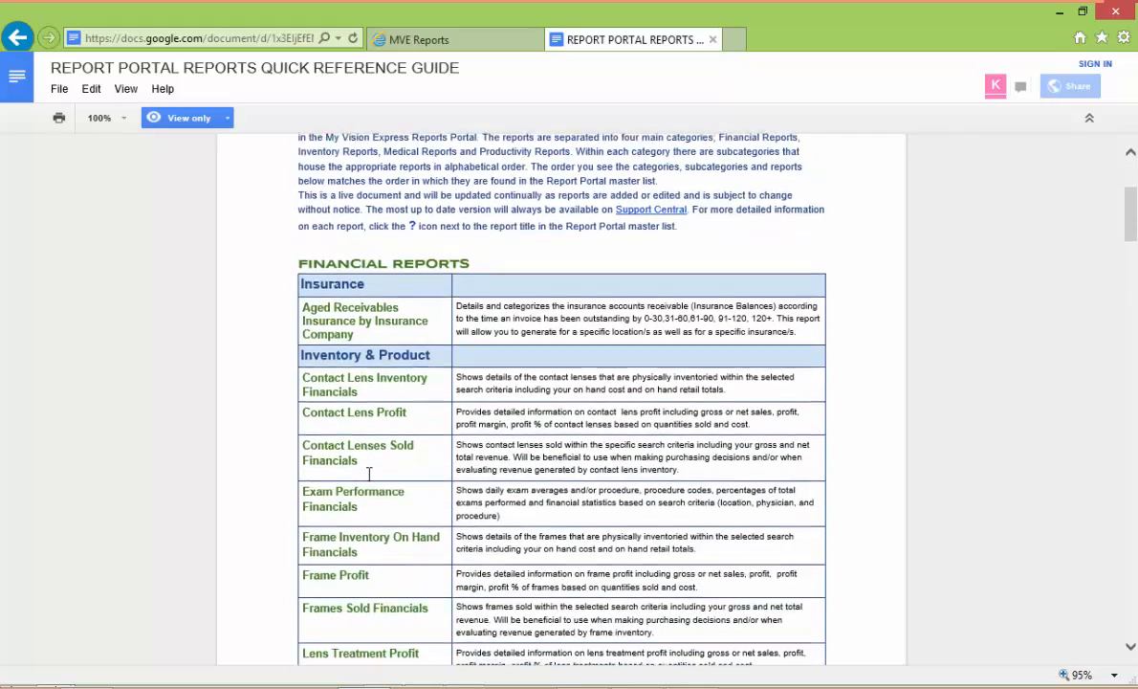
pyautogui.scroll(-1, 380, 493)
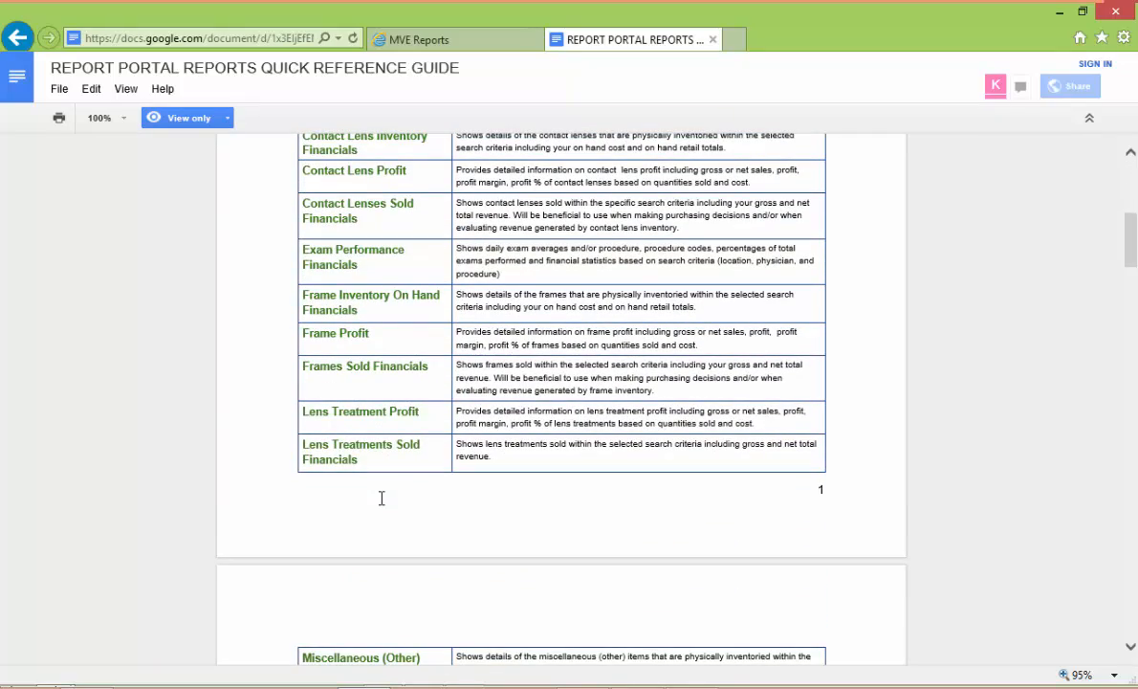
pyautogui.scroll(-2, 380, 497)
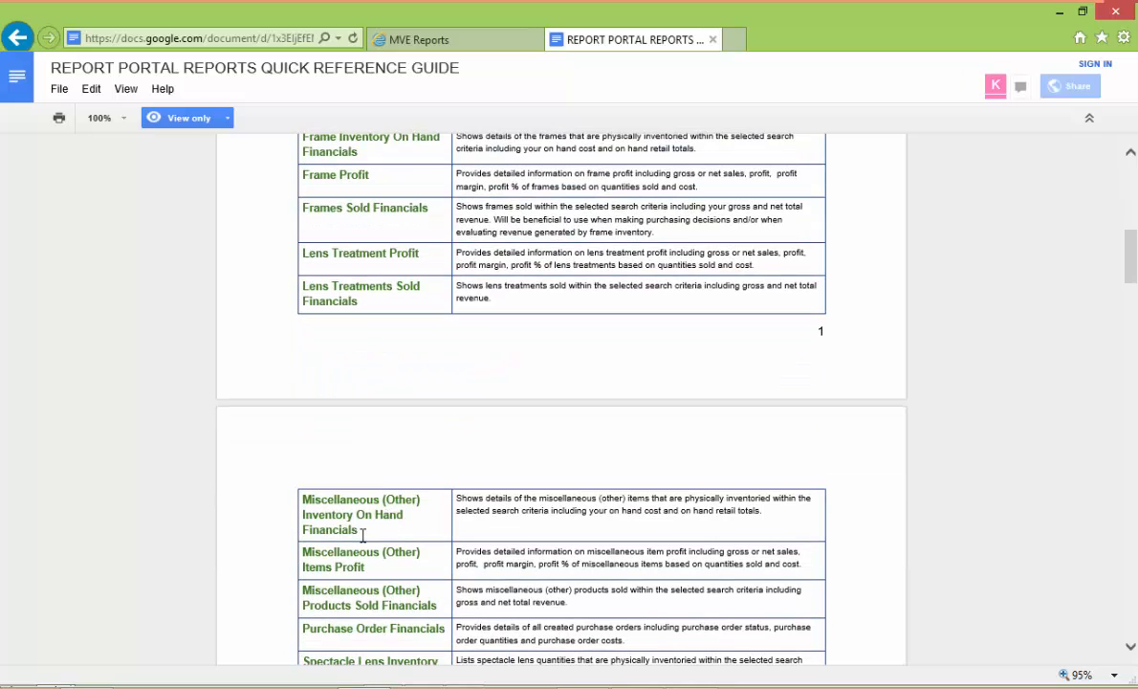